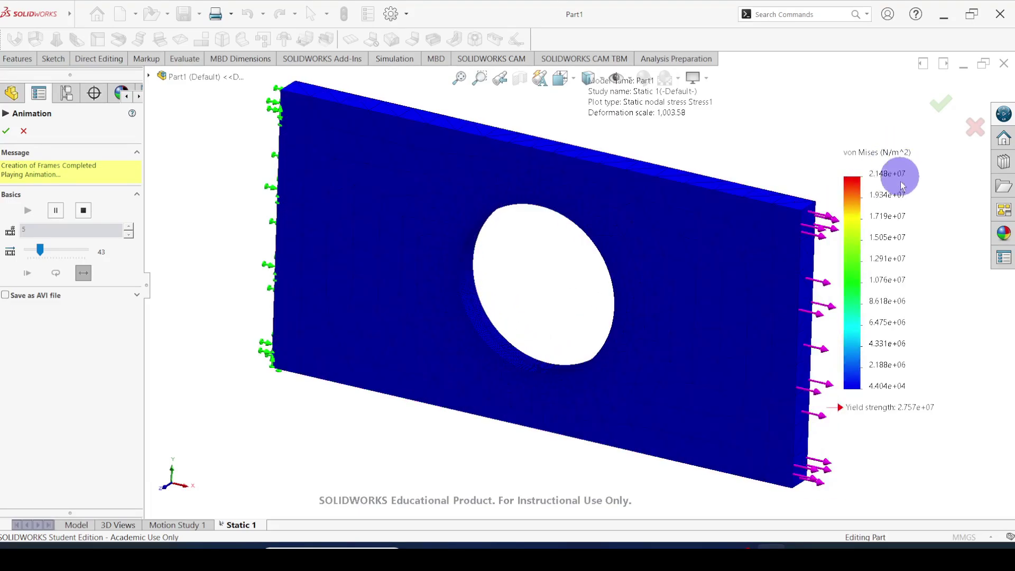
# Step: Close the stress animation and show the minimum and maximum annotations on the von Mises stress plot, placing their labels clear of the hole's edge
pyautogui.click(5, 133)
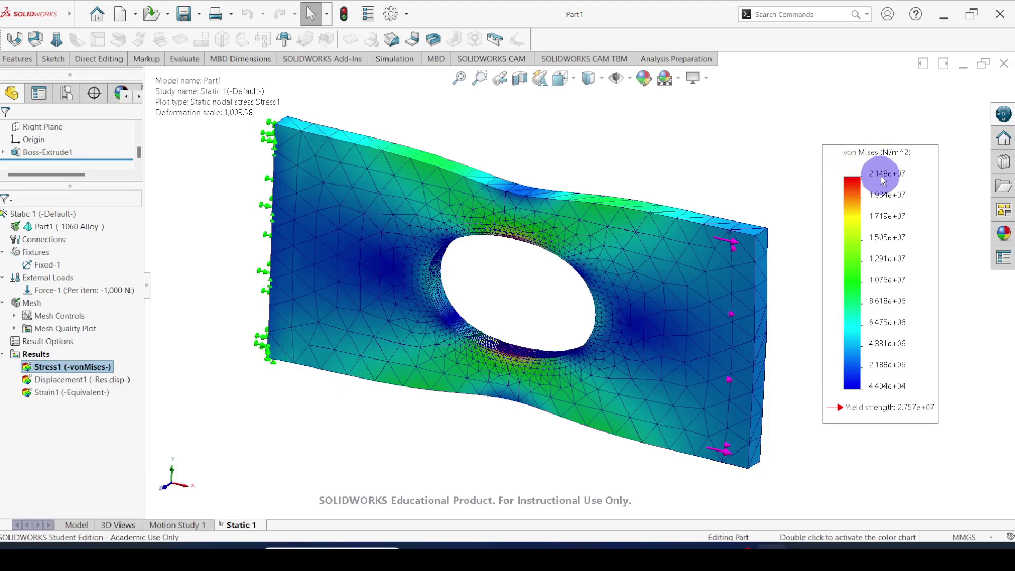
pyautogui.doubleClick(899, 392)
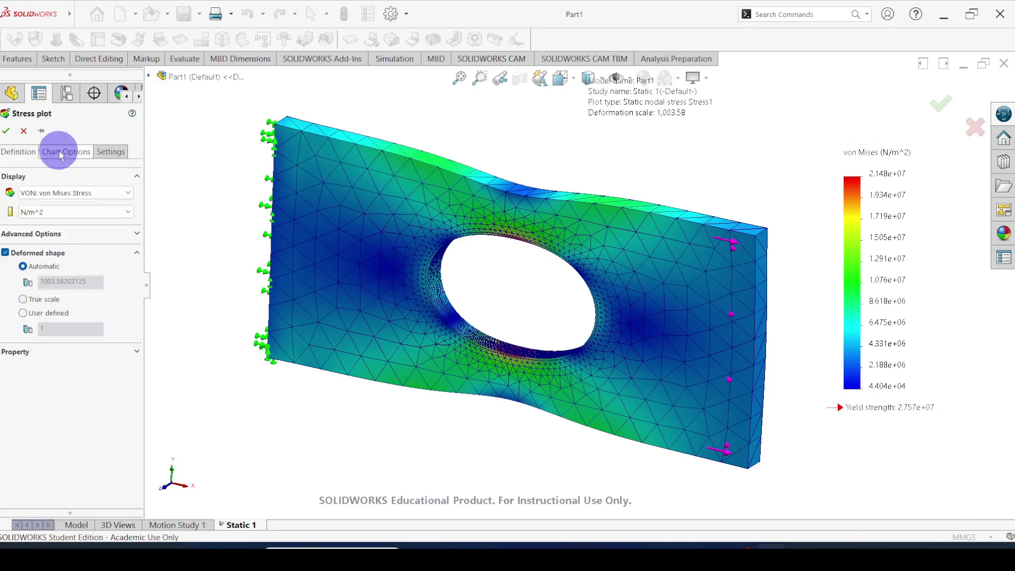
pyautogui.click(62, 151)
pyautogui.click(24, 189)
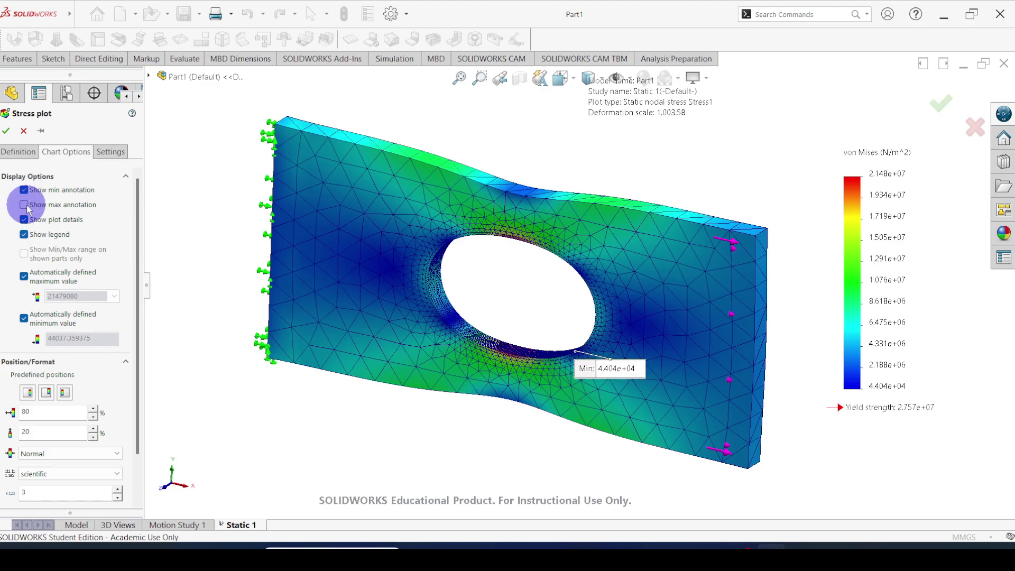
pyautogui.click(24, 204)
pyautogui.moveTo(556, 342); pyautogui.dragTo(492, 278)
pyautogui.moveTo(590, 349); pyautogui.dragTo(603, 381)
# Step: Examine the maximum and minimum stress locations around the hole's edge and accept the stress plot settings
pyautogui.scroll(-2, 524, 364)
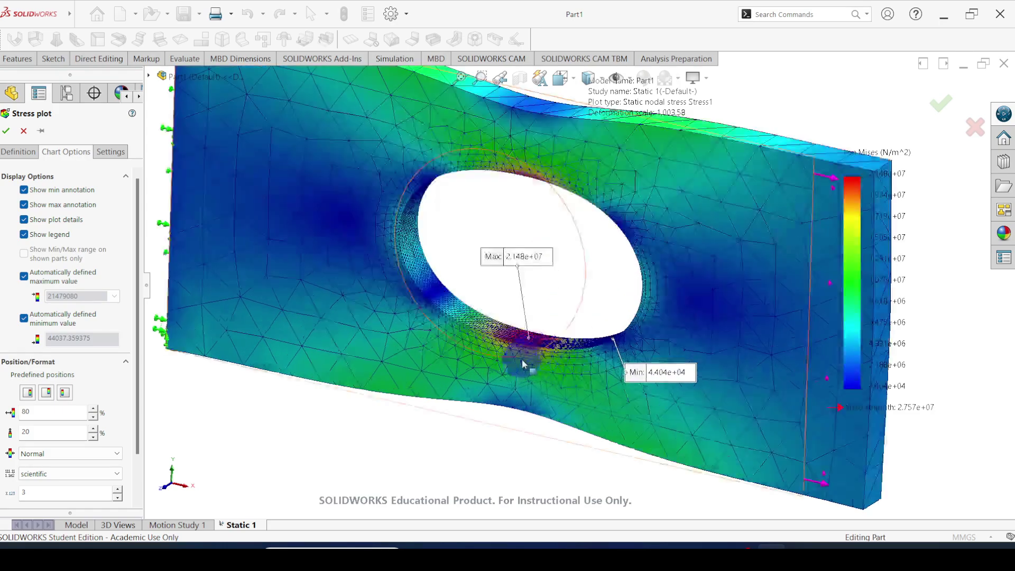
pyautogui.scroll(-4, 524, 364)
pyautogui.moveTo(423, 174); pyautogui.dragTo(479, 176)
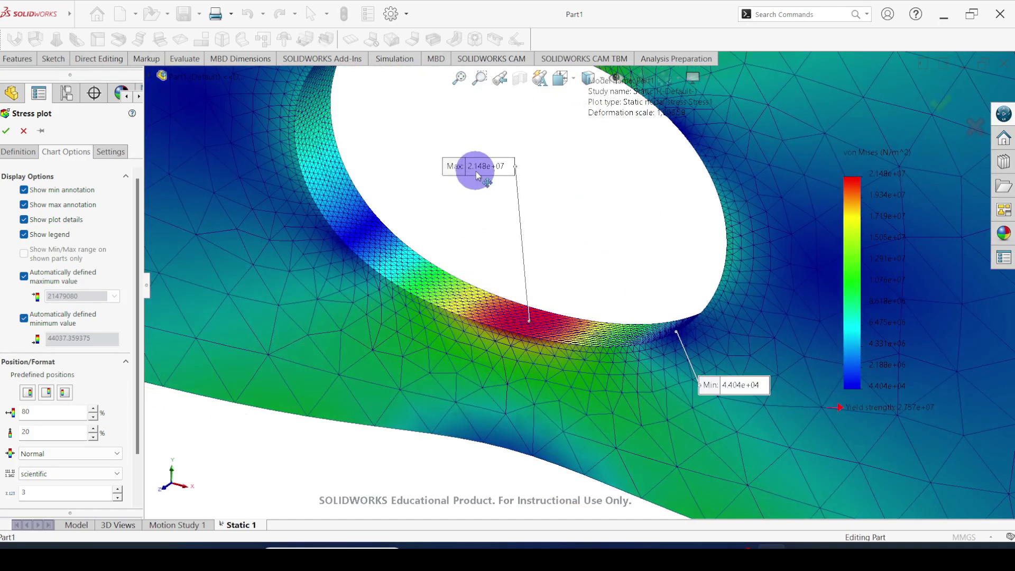
pyautogui.scroll(5, 582, 328)
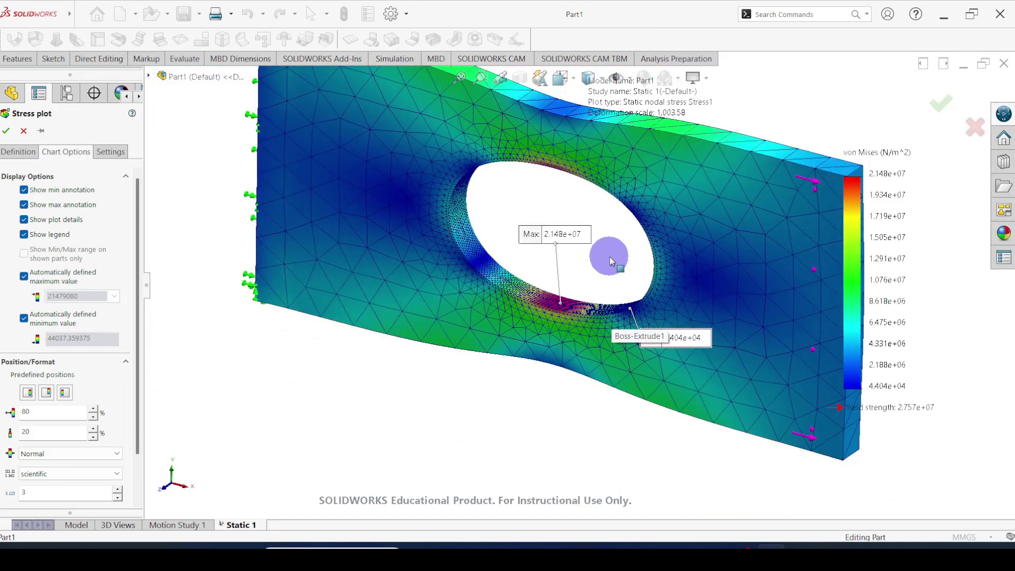
pyautogui.scroll(3, 610, 262)
pyautogui.scroll(-3, 715, 268)
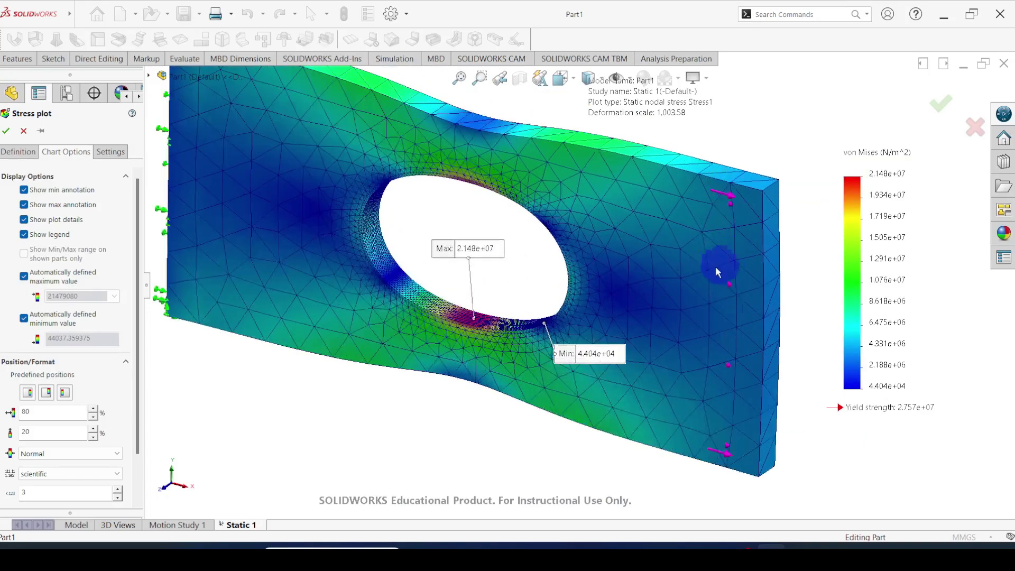
pyautogui.scroll(-3, 485, 300)
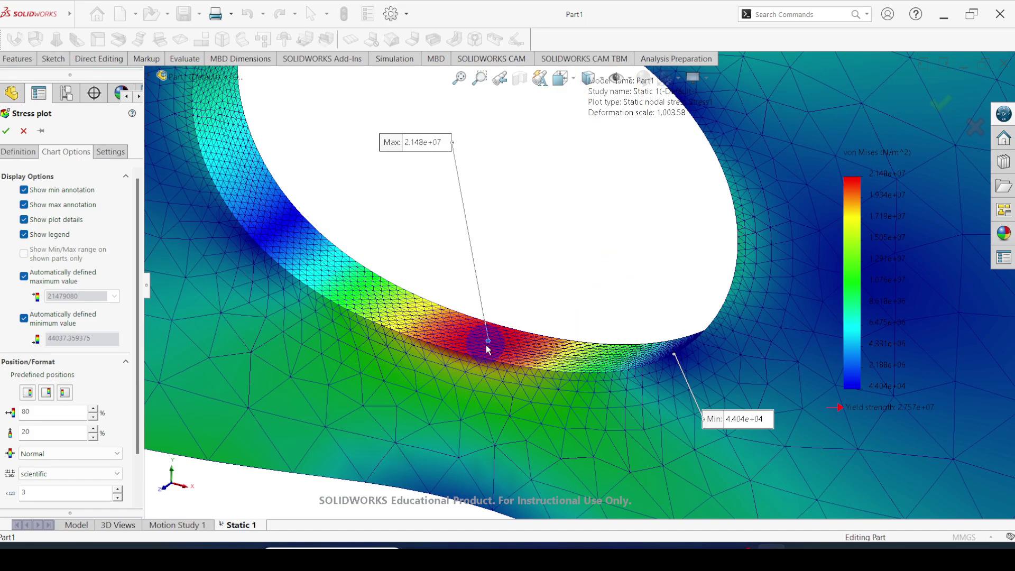
pyautogui.click(5, 132)
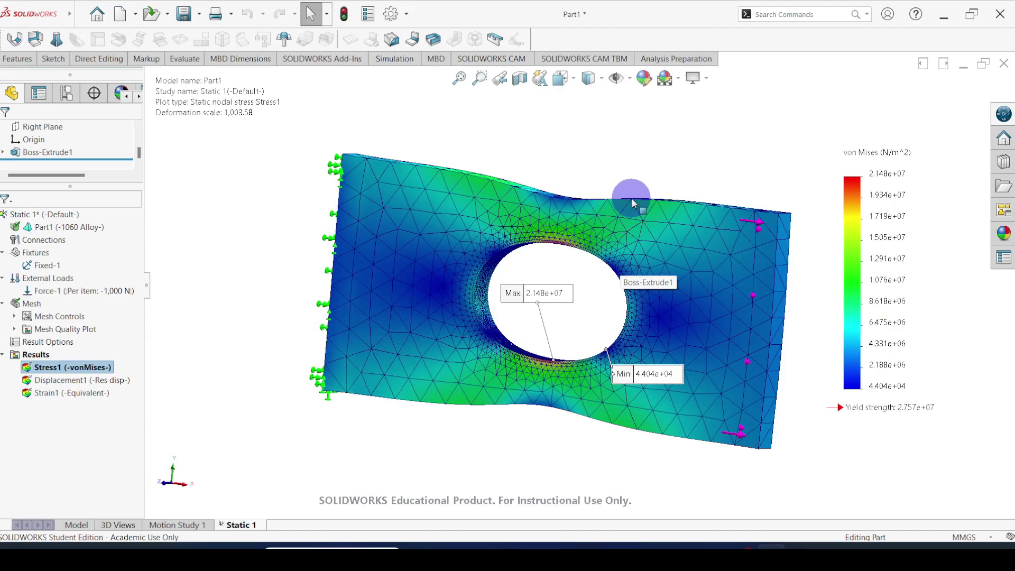
# Step: Close the analysed part without saving its changes and create a new part document
pyautogui.click(1003, 65)
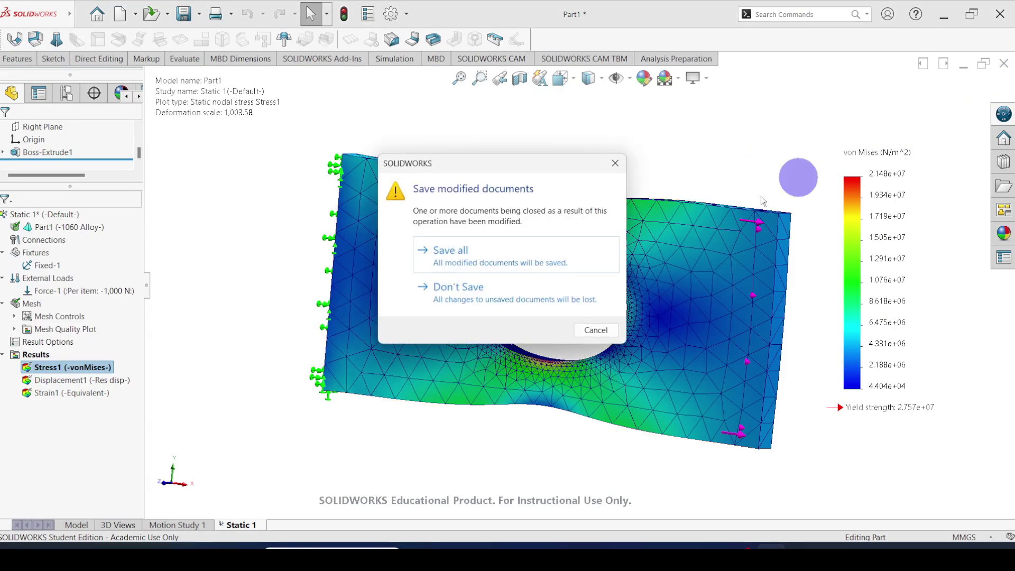
pyautogui.click(458, 288)
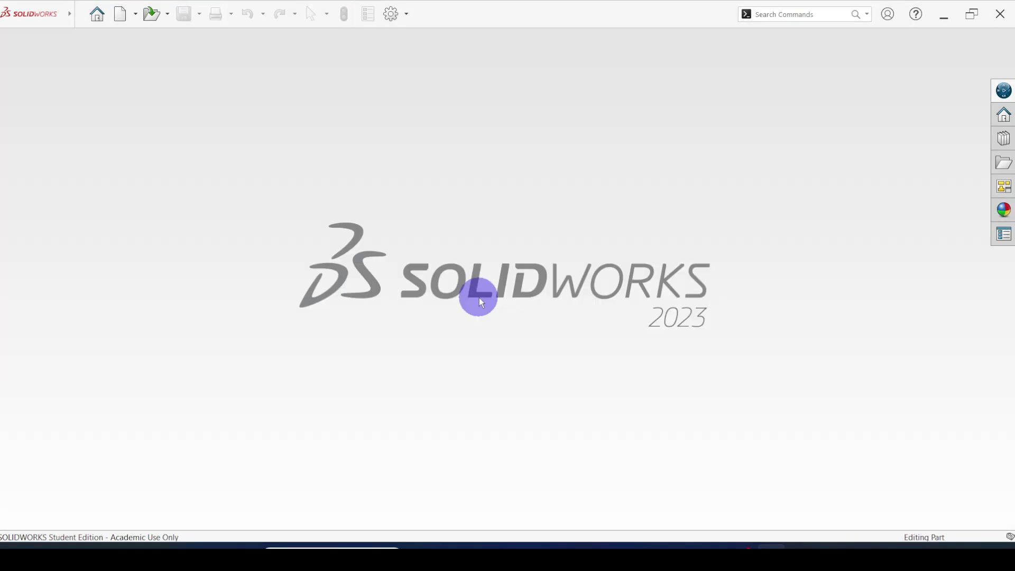
pyautogui.click(122, 16)
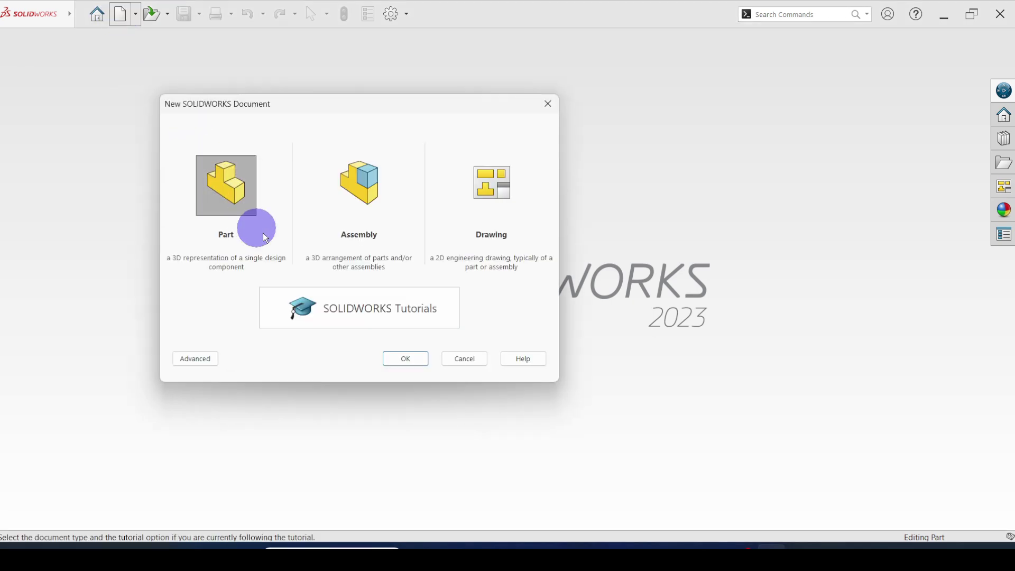
pyautogui.click(411, 358)
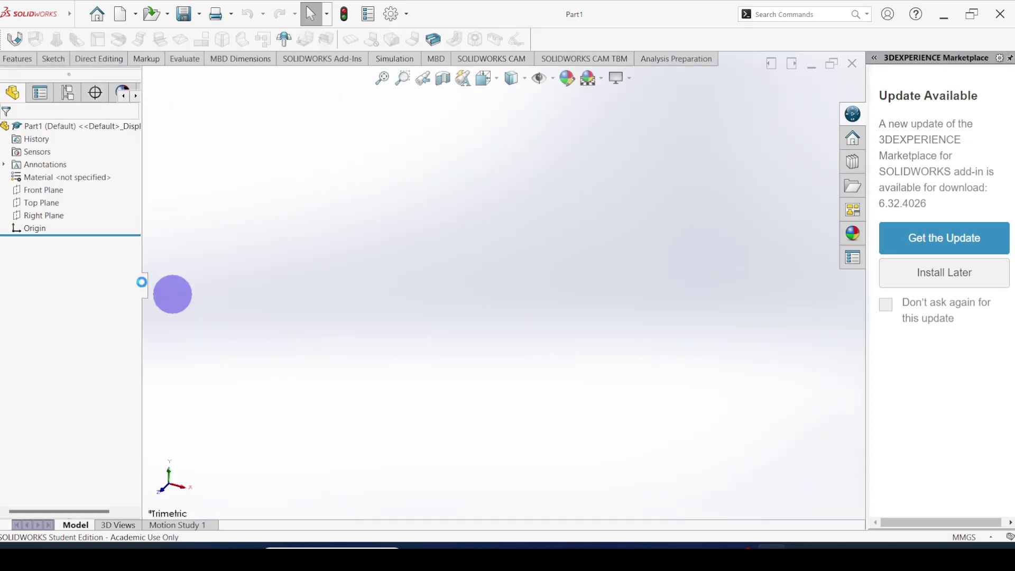
# Step: Start a sketch on the Front Plane and draw a center rectangle about 123 mm high, centred on the origin
pyautogui.click(55, 190)
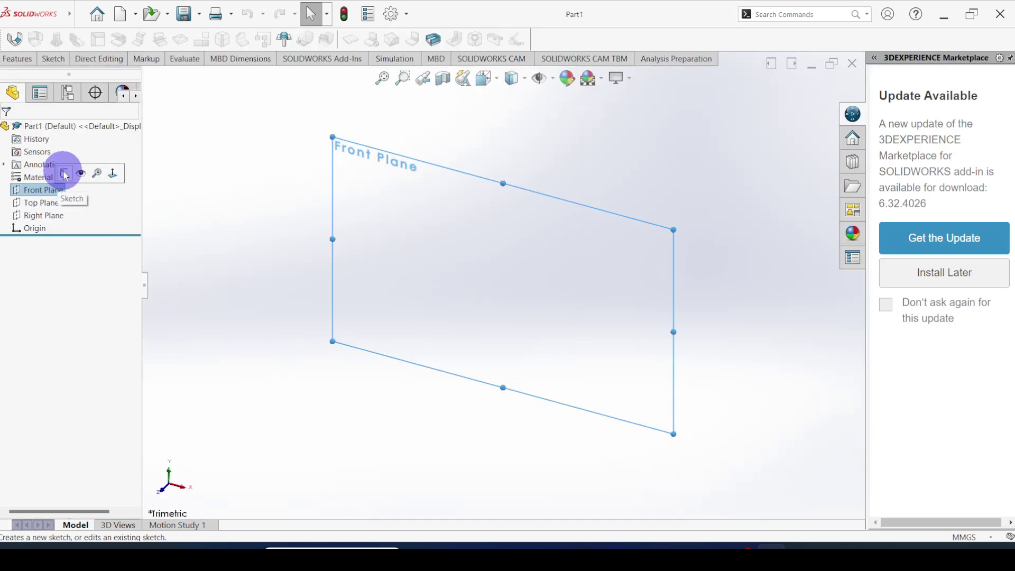
pyautogui.click(64, 173)
pyautogui.click(755, 64)
pyautogui.click(79, 83)
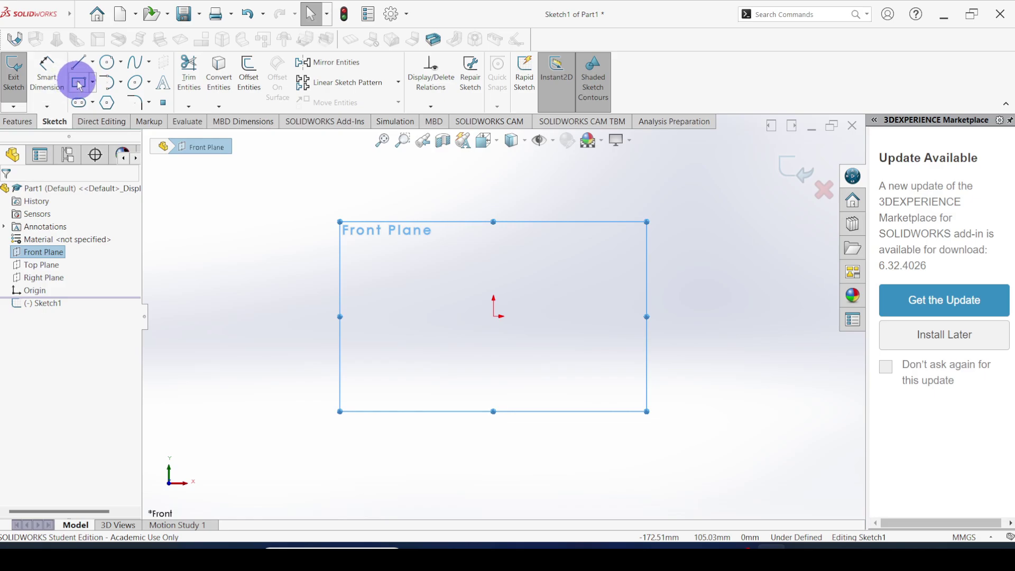
pyautogui.click(494, 317)
pyautogui.click(328, 210)
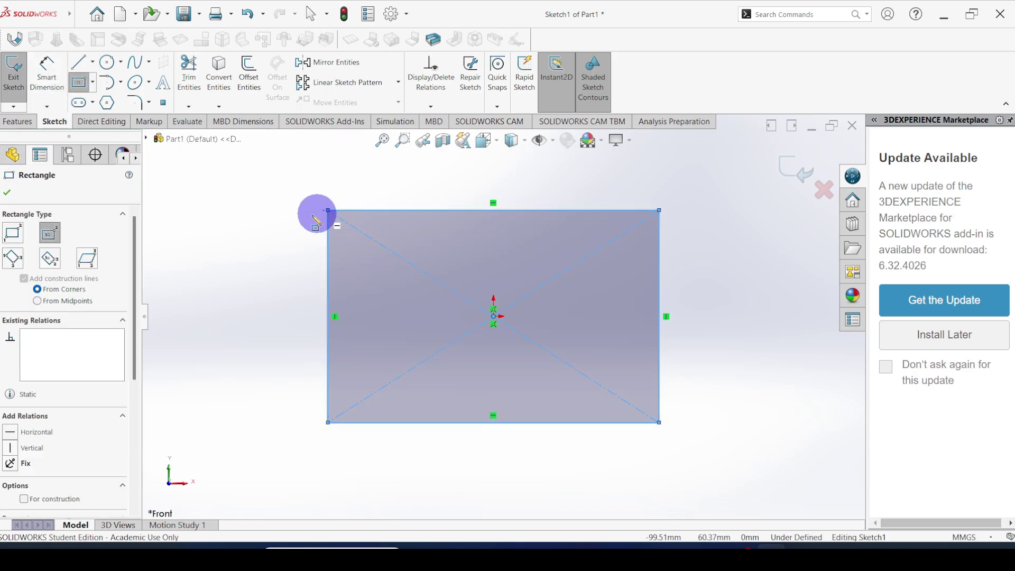
# Step: Dimension the rectangle to 50 mm high and 100 mm wide
pyautogui.click(62, 77)
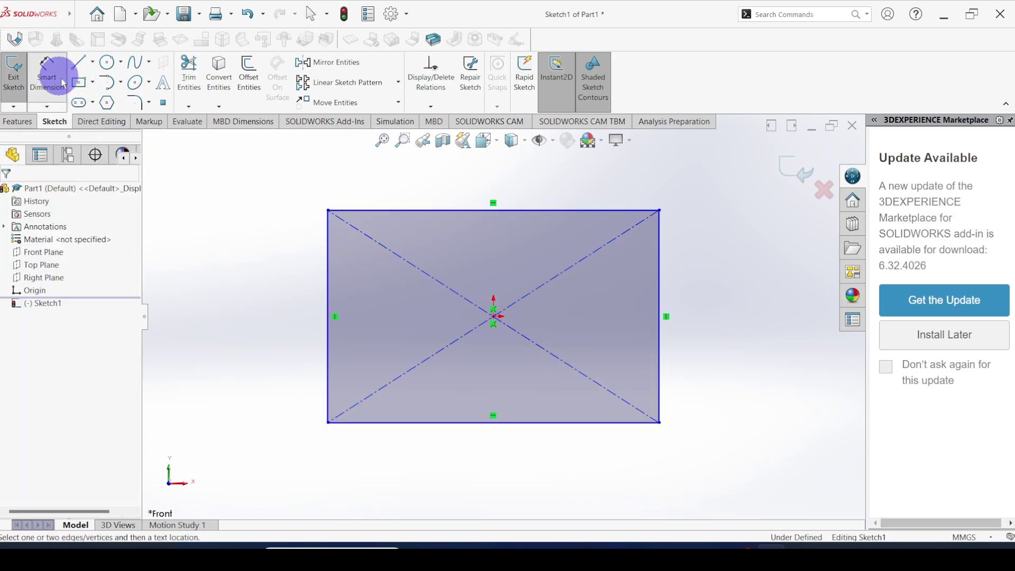
pyautogui.click(320, 315)
pyautogui.click(257, 304)
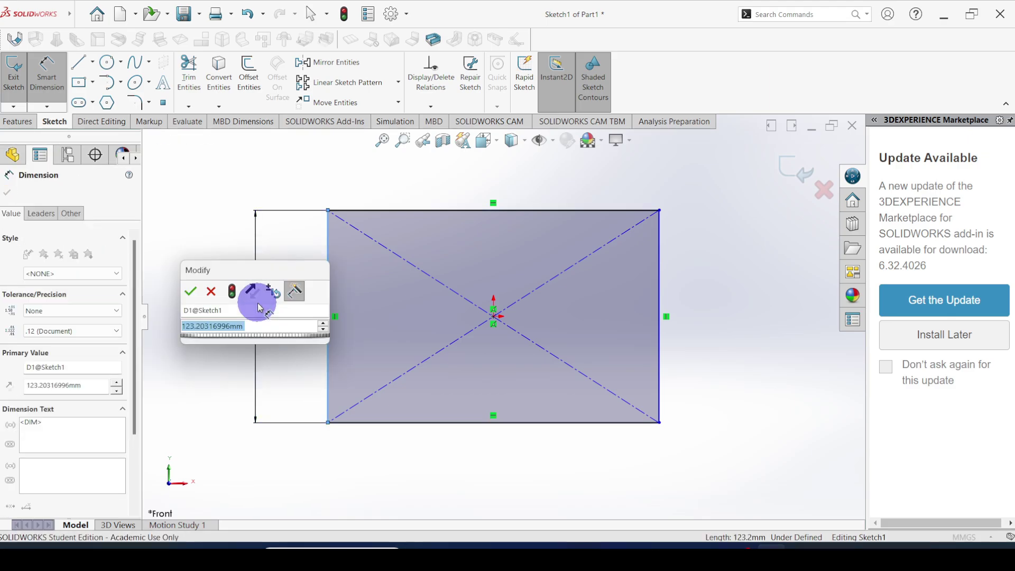
pyautogui.write('50')
pyautogui.press('Return')
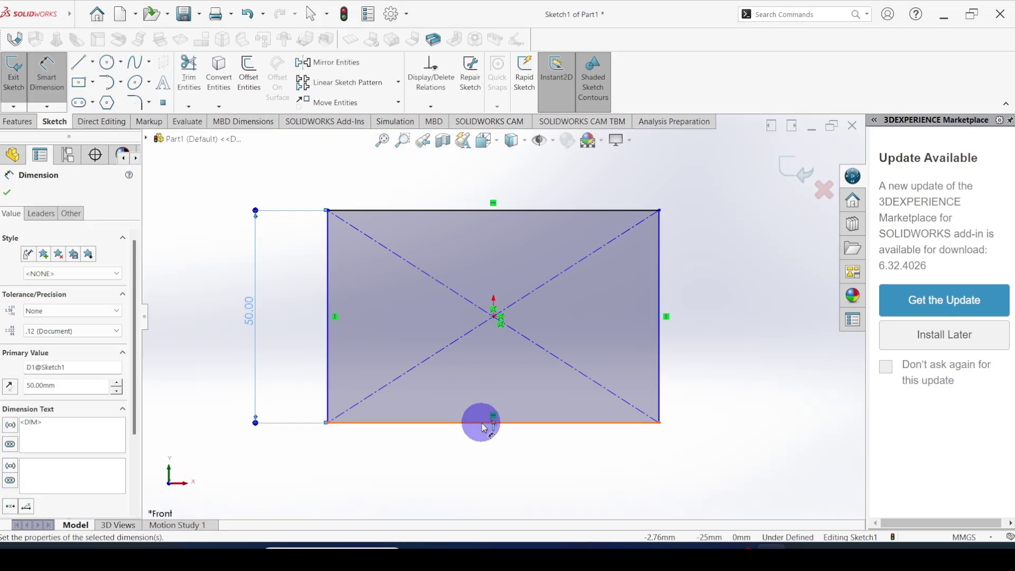
pyautogui.click(482, 427)
pyautogui.click(480, 460)
pyautogui.write('10')
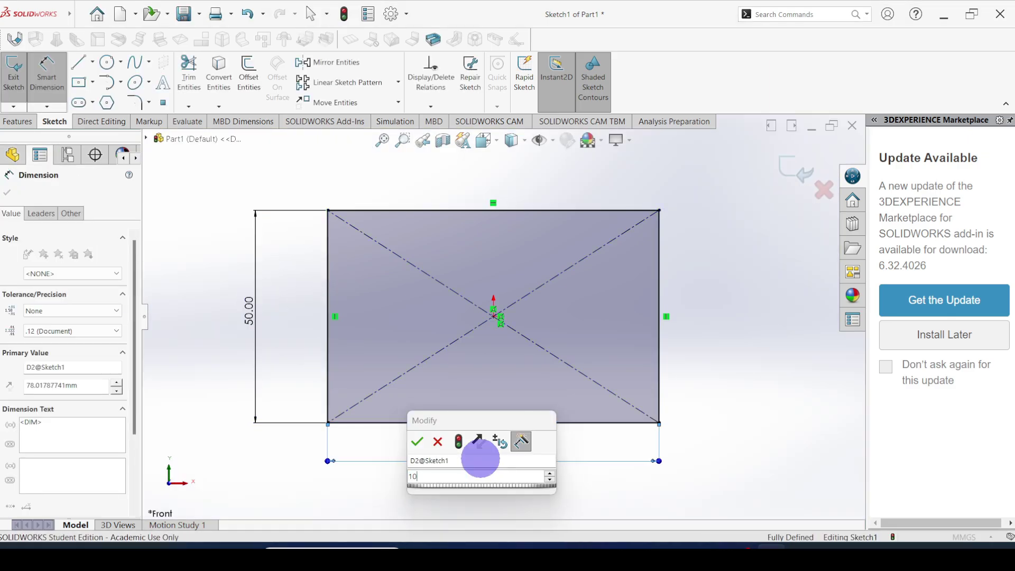
pyautogui.write('0')
pyautogui.press('Return')
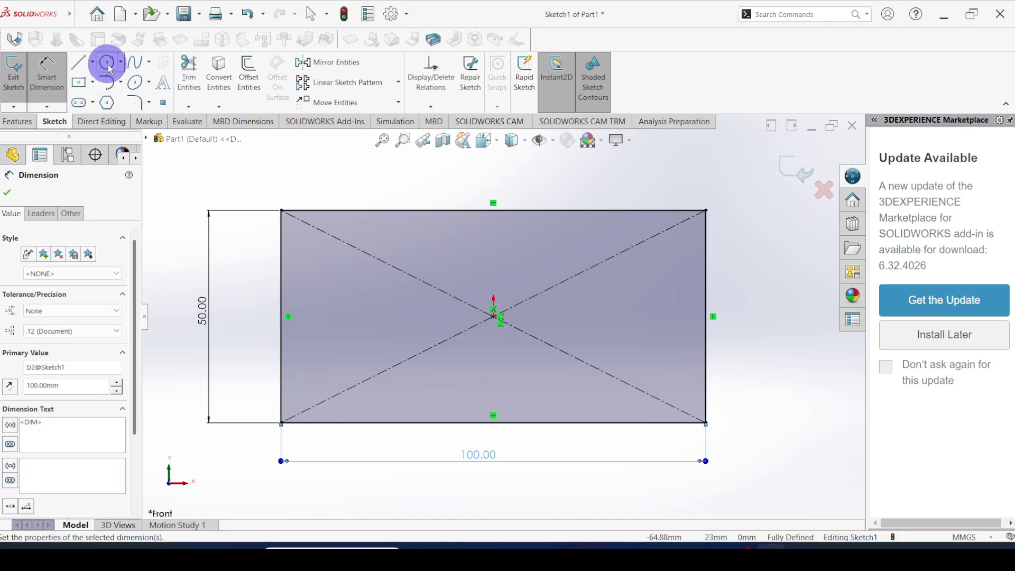
# Step: Draw a circle with a radius of about 17.3 mm centred on the origin inside the rectangle
pyautogui.click(108, 66)
pyautogui.click(493, 316)
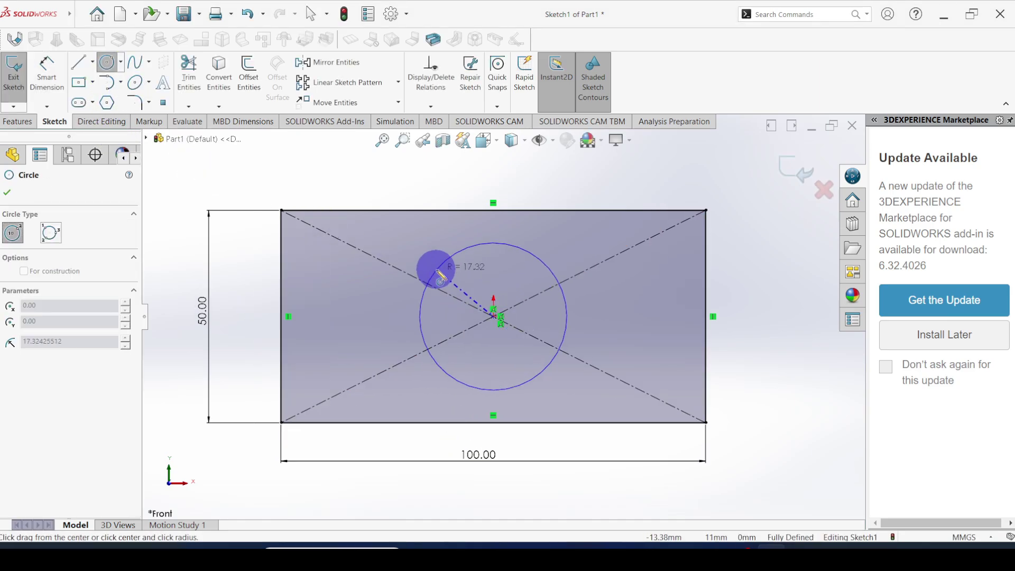
pyautogui.click(437, 278)
# Step: Dimension the central circle with a diameter of 30 mm
pyautogui.click(59, 89)
pyautogui.click(422, 318)
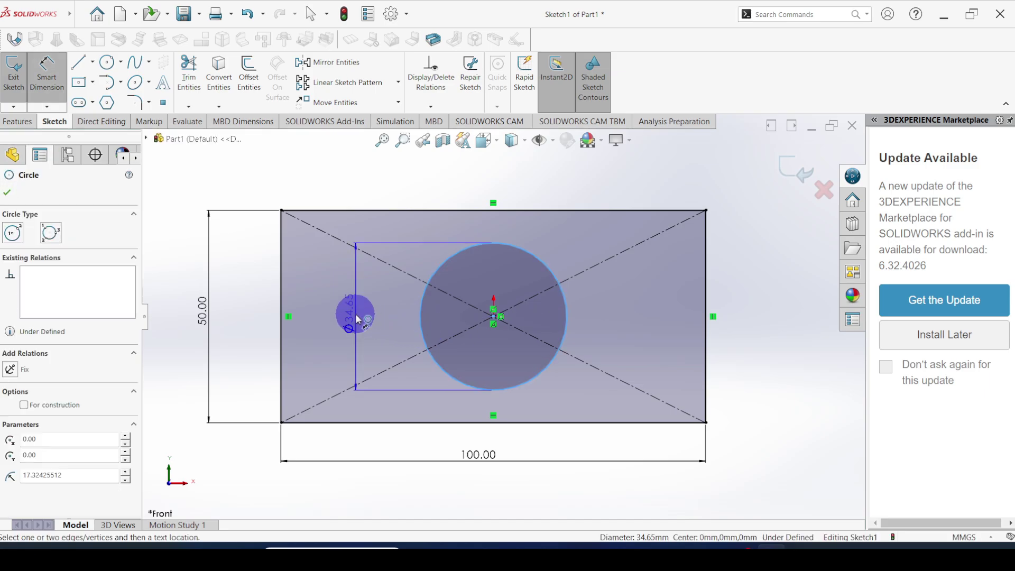
pyautogui.click(350, 310)
pyautogui.press('Return')
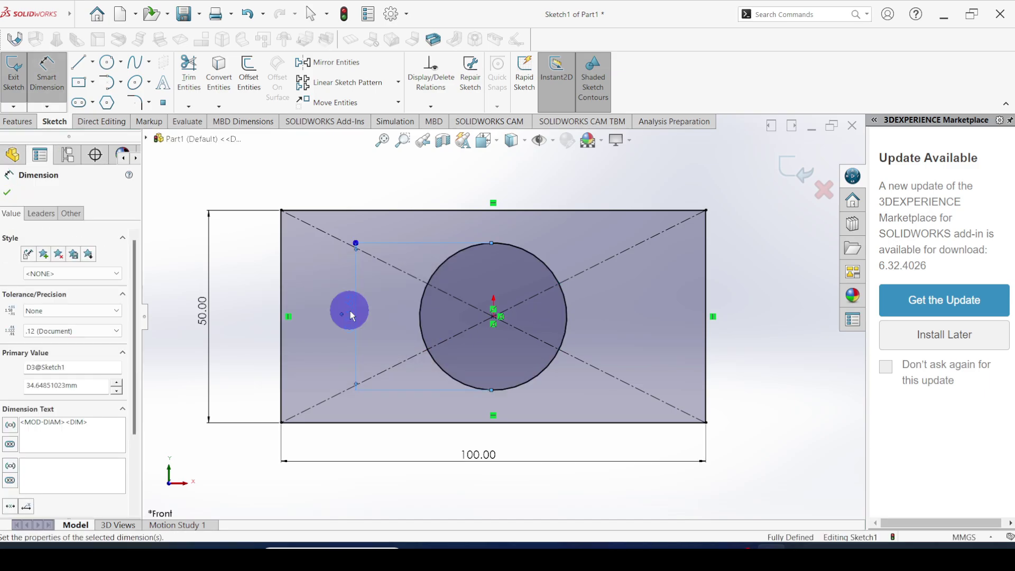
pyautogui.click(8, 195)
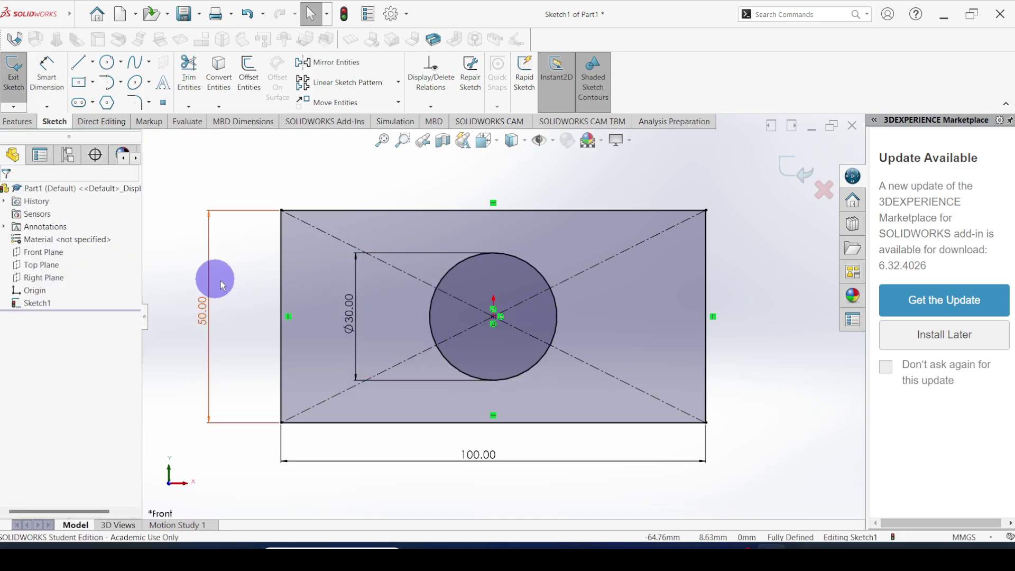
# Step: Extrude the rectangle with its circular hole as a boss with a blind depth of 5 mm
pyautogui.scroll(2, 481, 317)
pyautogui.moveTo(480, 317); pyautogui.dragTo(519, 344, button='middle')
pyautogui.click(13, 103)
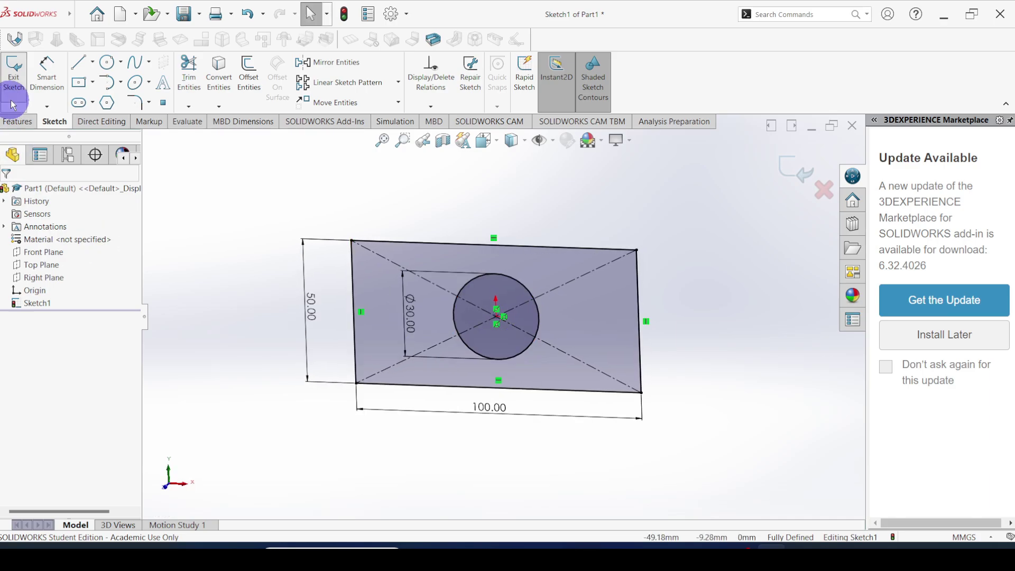
pyautogui.click(17, 123)
pyautogui.click(19, 74)
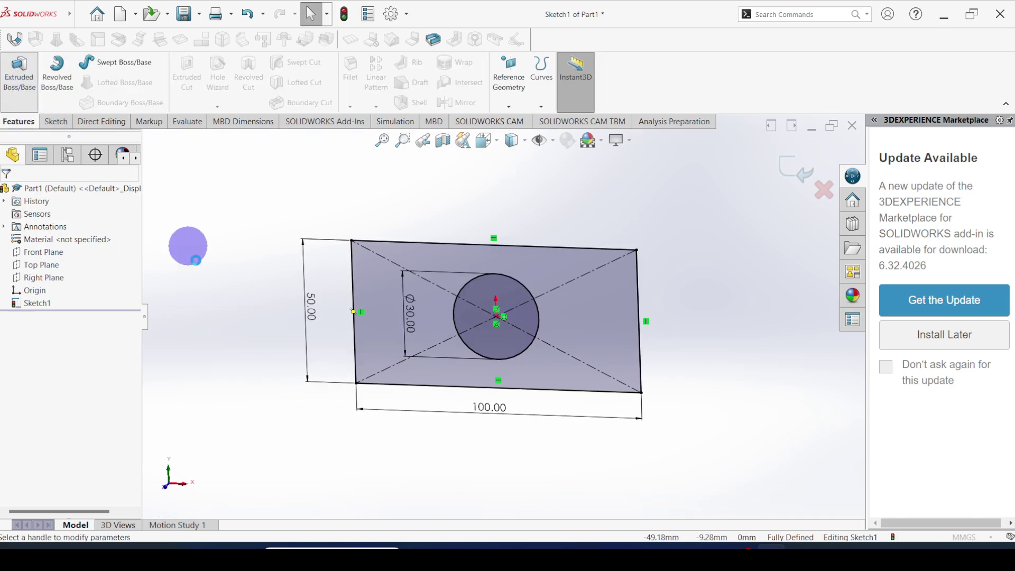
pyautogui.write('50')
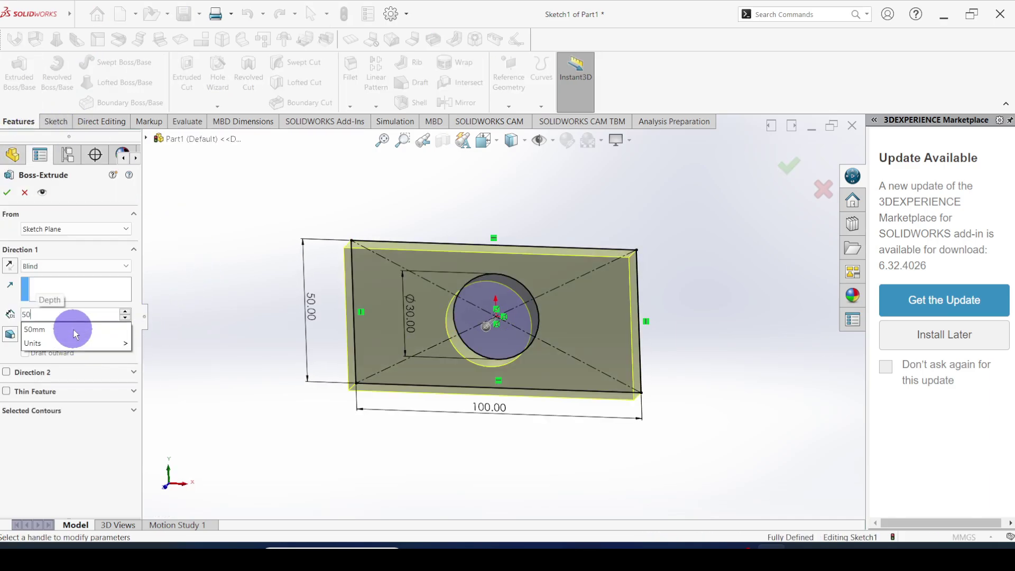
pyautogui.click(75, 330)
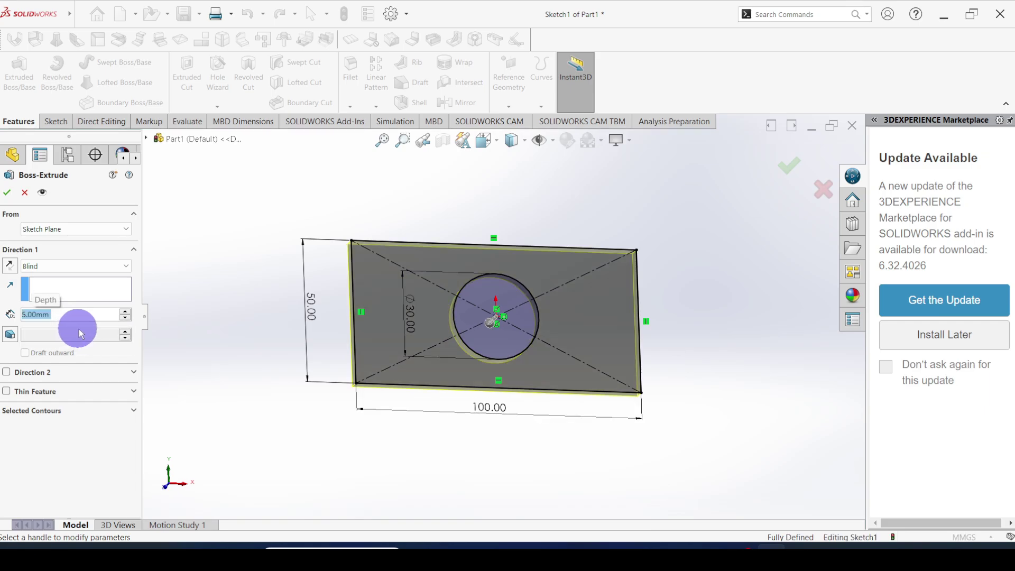
pyautogui.click(7, 193)
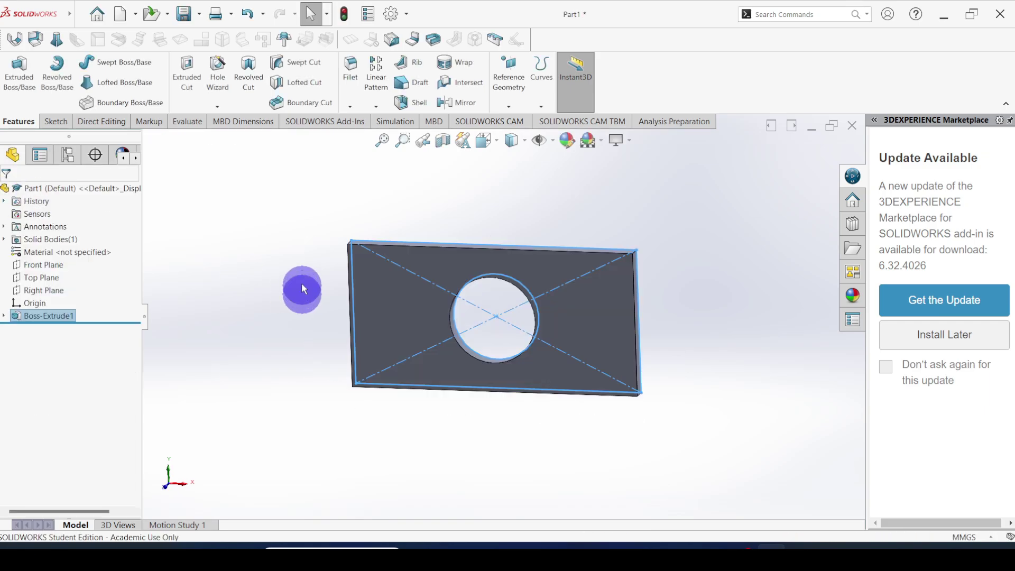
# Step: Apply a yellow colour appearance to the whole part
pyautogui.moveTo(499, 297); pyautogui.dragTo(446, 339, button='middle')
pyautogui.click(446, 338)
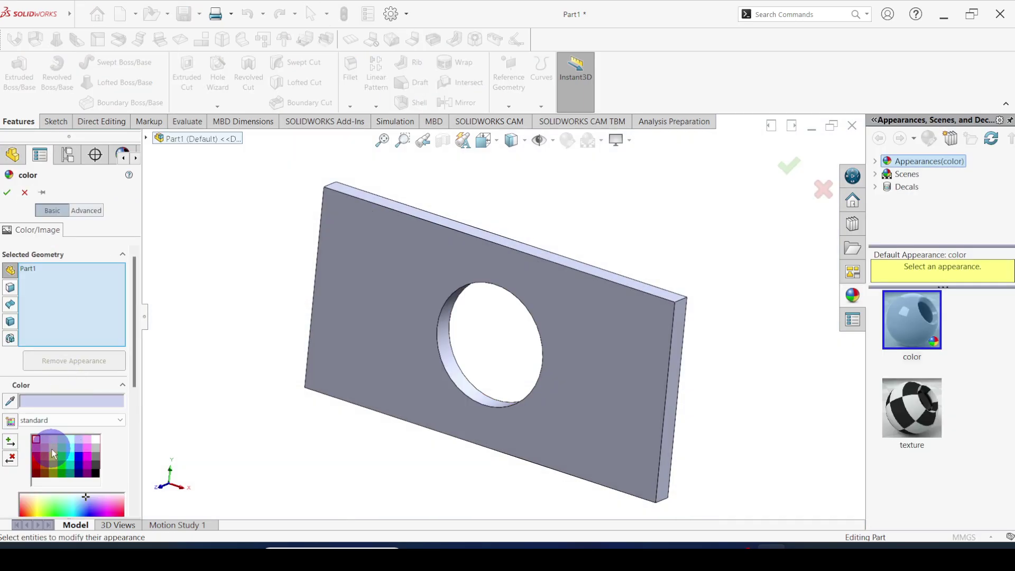
pyautogui.click(54, 453)
pyautogui.click(7, 193)
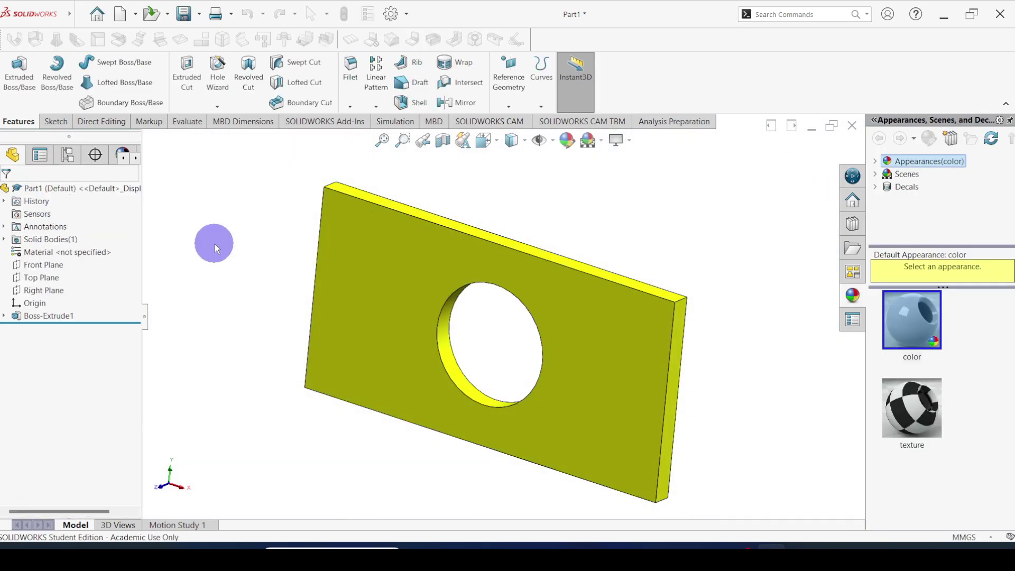
# Step: Check in the add-ins list that SOLIDWORKS Simulation is active and set to load at start-up
pyautogui.moveTo(387, 333); pyautogui.dragTo(543, 351, button='middle')
pyautogui.moveTo(400, 383); pyautogui.dragTo(500, 353, button='middle')
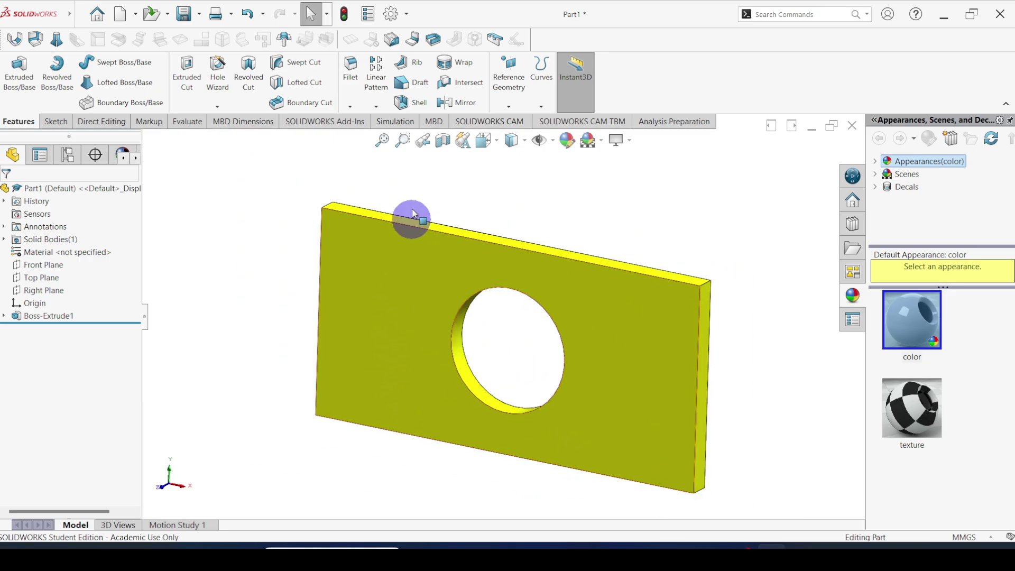
pyautogui.click(393, 122)
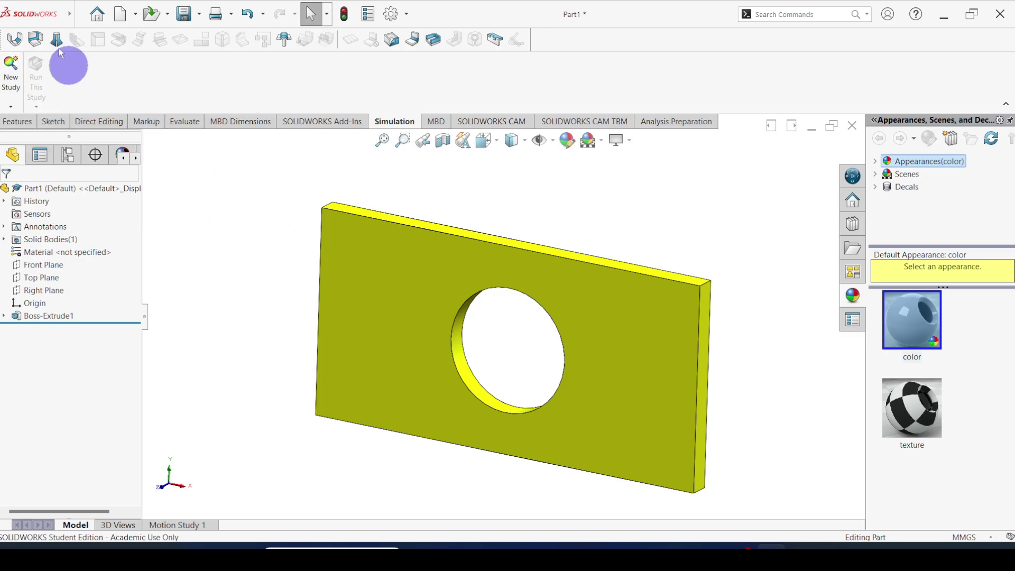
pyautogui.click(65, 16)
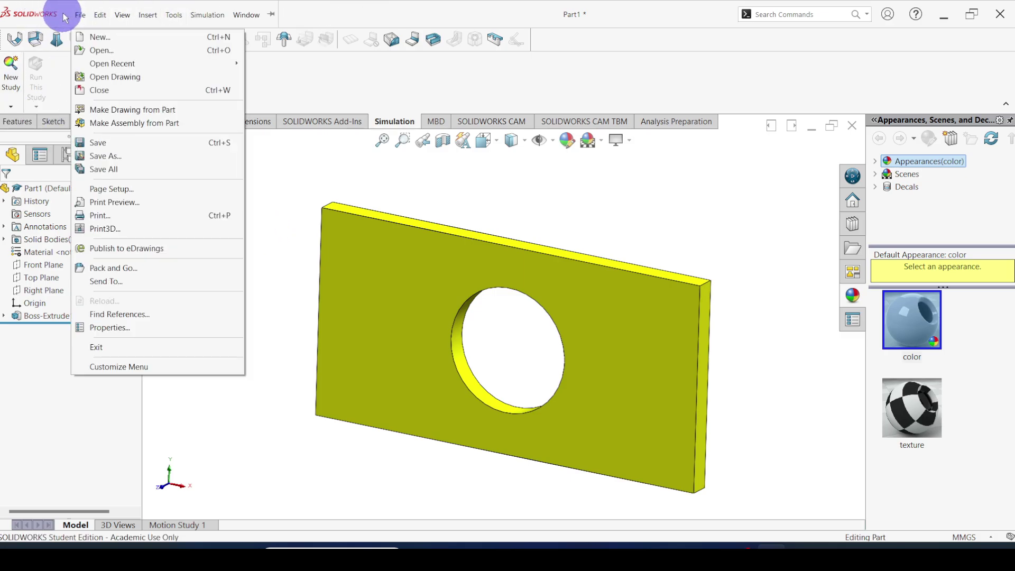
pyautogui.moveTo(207, 21)
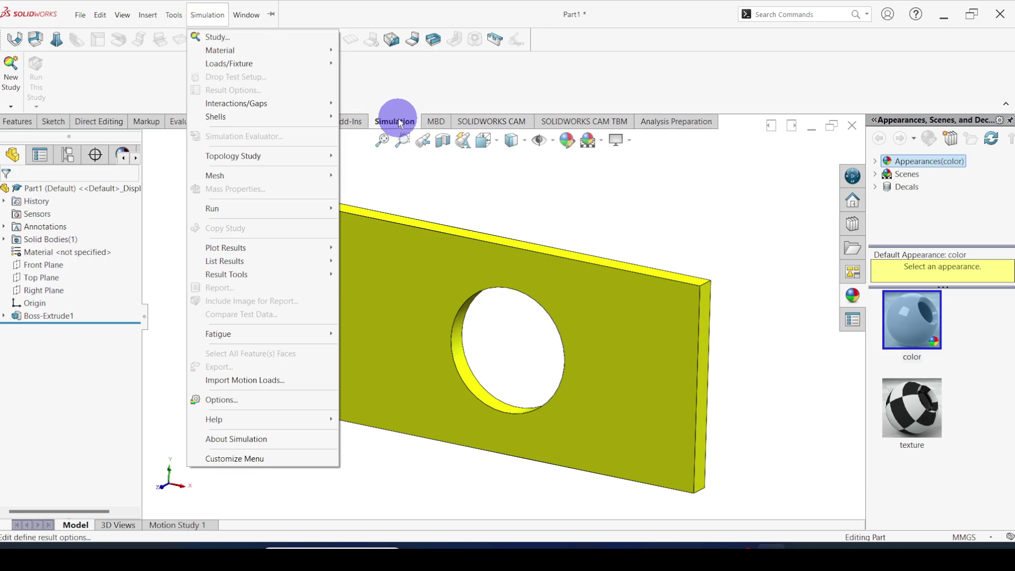
pyautogui.click(617, 215)
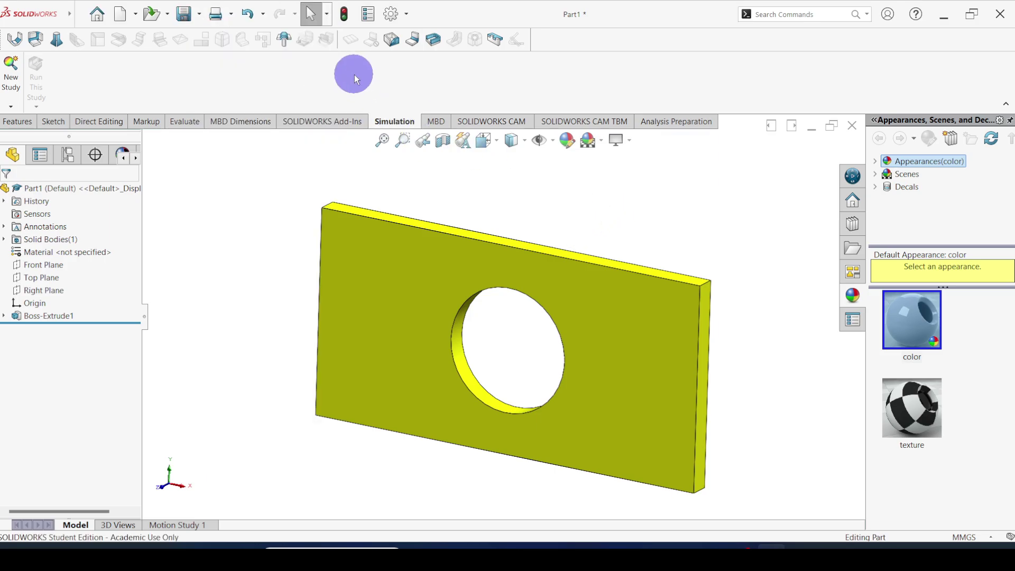
pyautogui.click(407, 16)
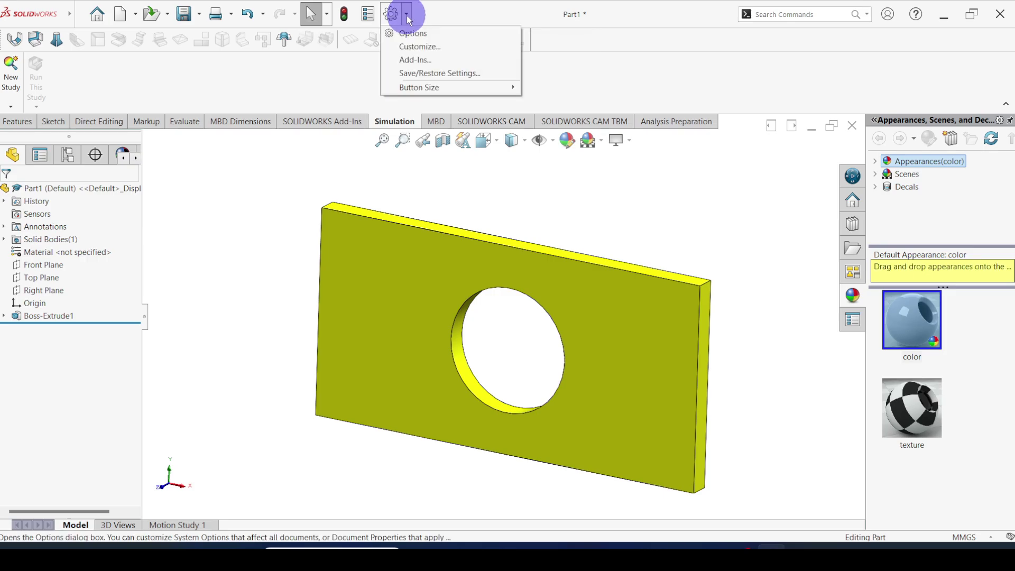
pyautogui.click(422, 61)
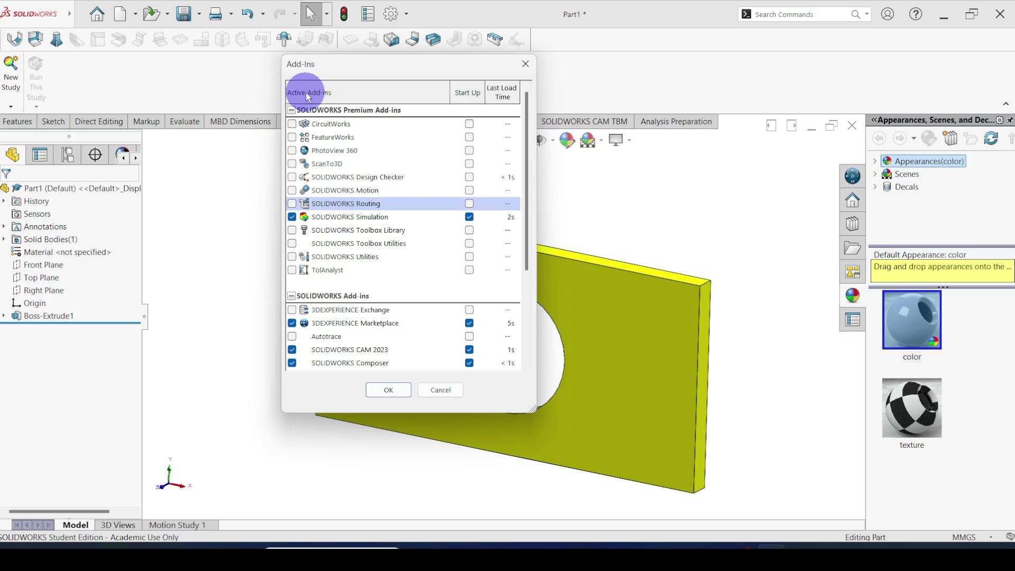
pyautogui.click(389, 390)
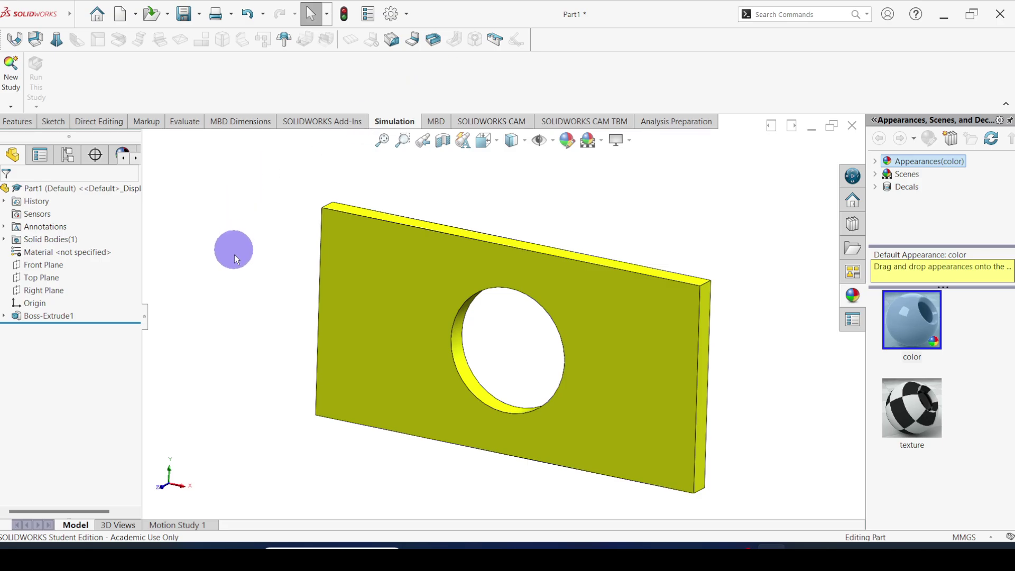
# Step: Start a new Simulation study, enter Hollow Plate as its name, and look through the available study types
pyautogui.click(10, 82)
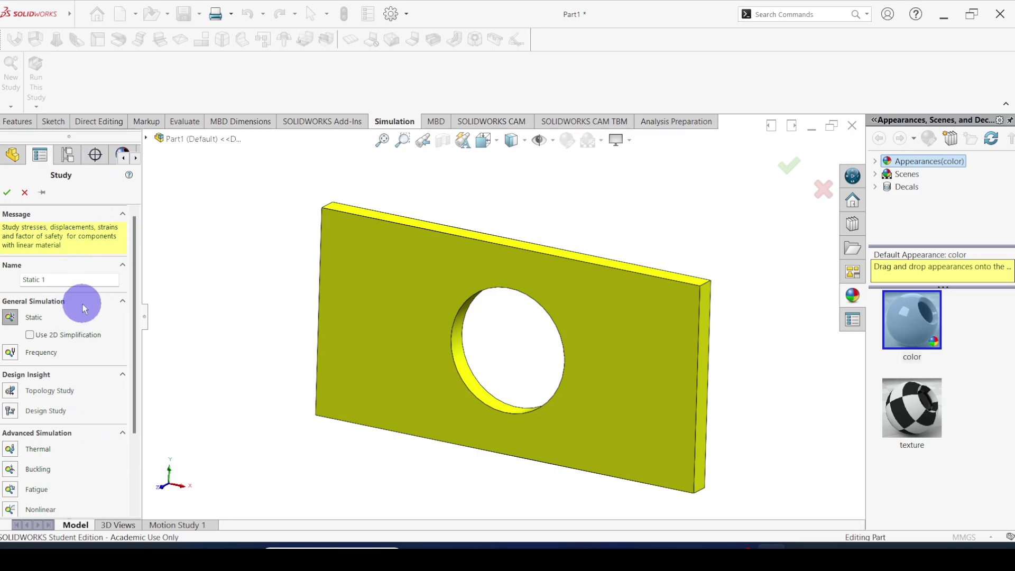
pyautogui.doubleClick(43, 278)
pyautogui.moveTo(43, 278); pyautogui.dragTo(14, 277)
pyautogui.press('BackSpace')
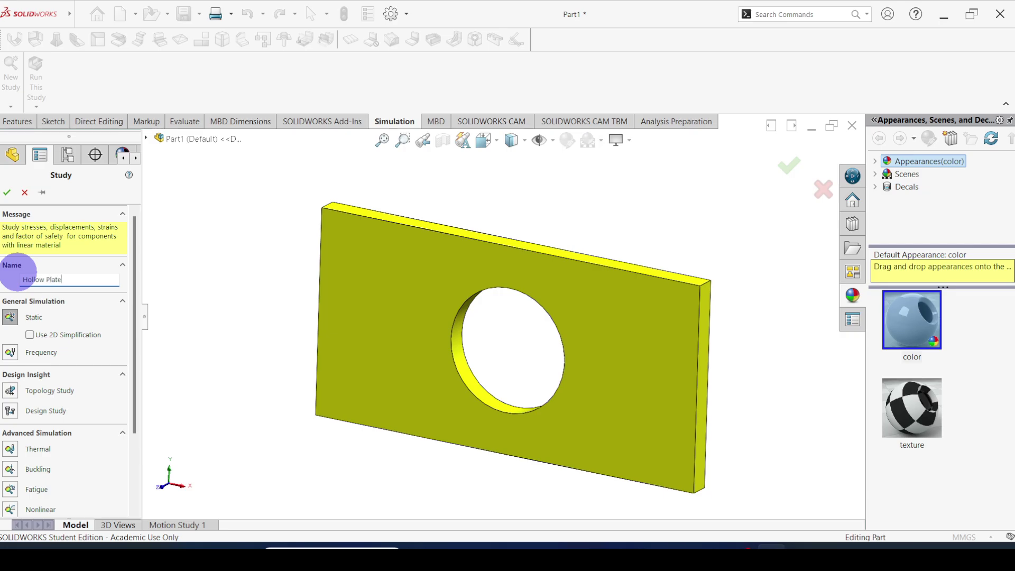
pyautogui.scroll(-3, 97, 365)
pyautogui.scroll(3, 96, 364)
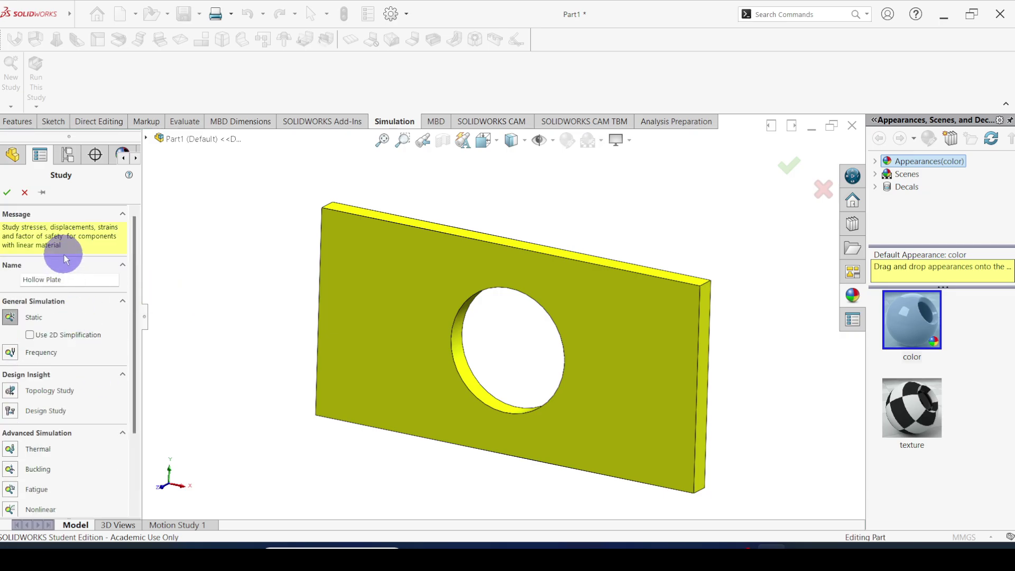
pyautogui.scroll(-3, 77, 317)
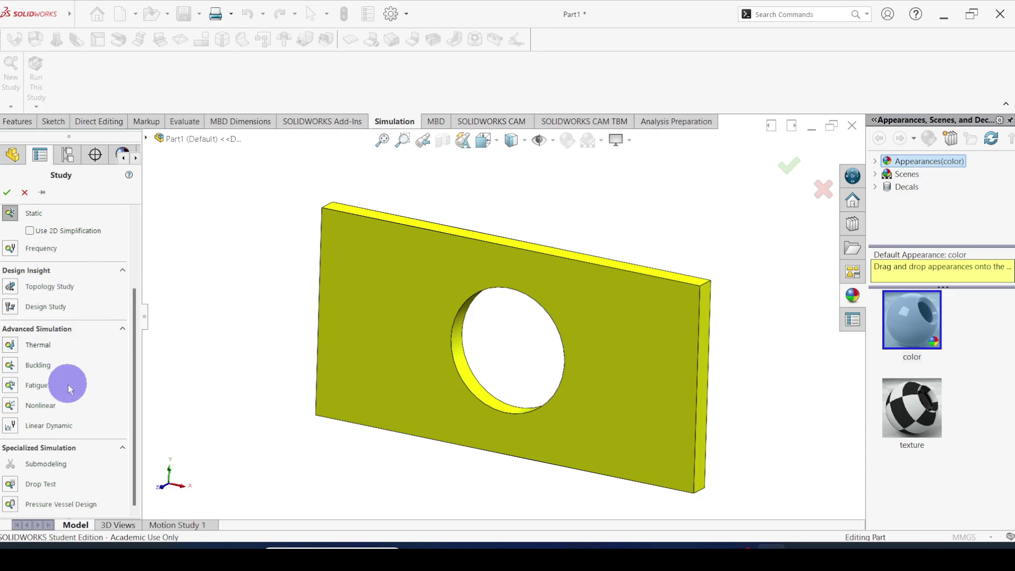
pyautogui.scroll(3, 72, 420)
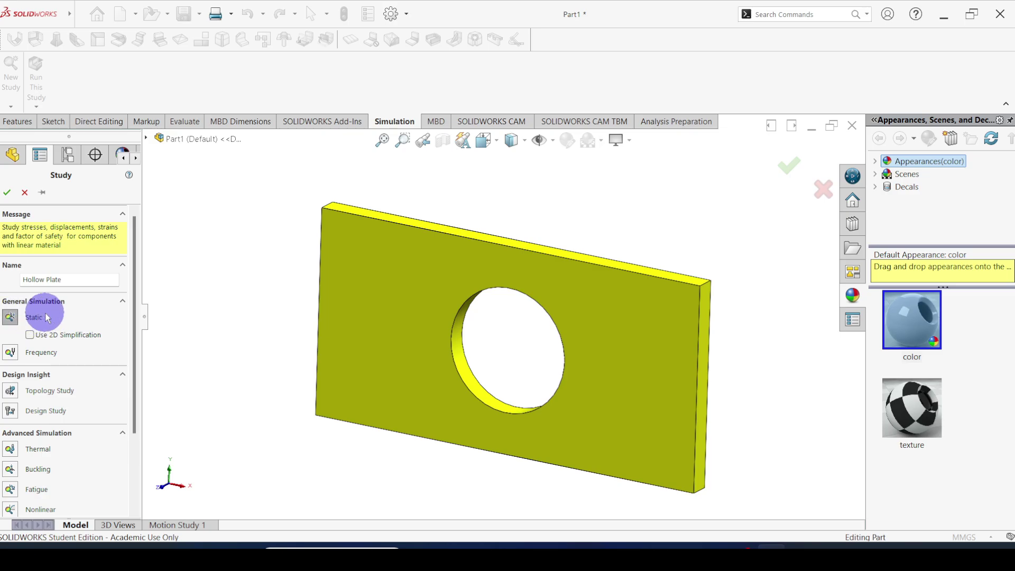
# Step: Choose Static as the study type and create the study with its default name
pyautogui.click(11, 318)
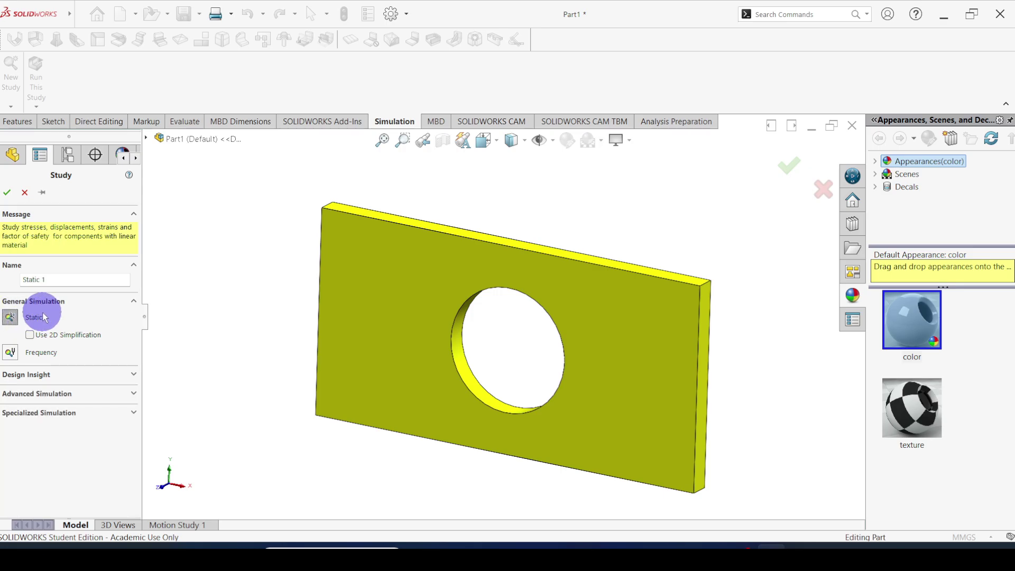
pyautogui.click(8, 197)
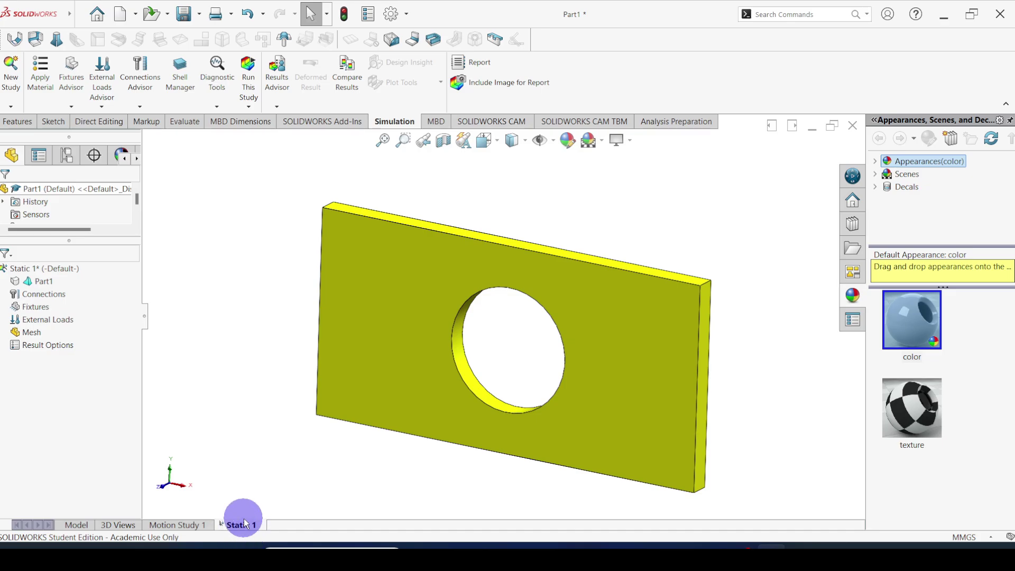
pyautogui.click(76, 525)
pyautogui.click(122, 525)
pyautogui.click(182, 525)
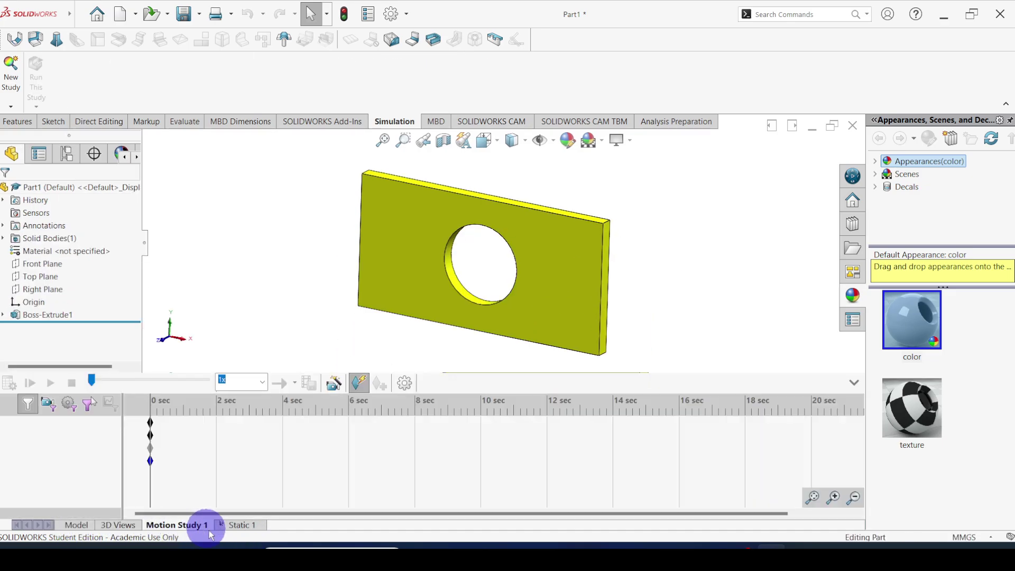
pyautogui.click(242, 525)
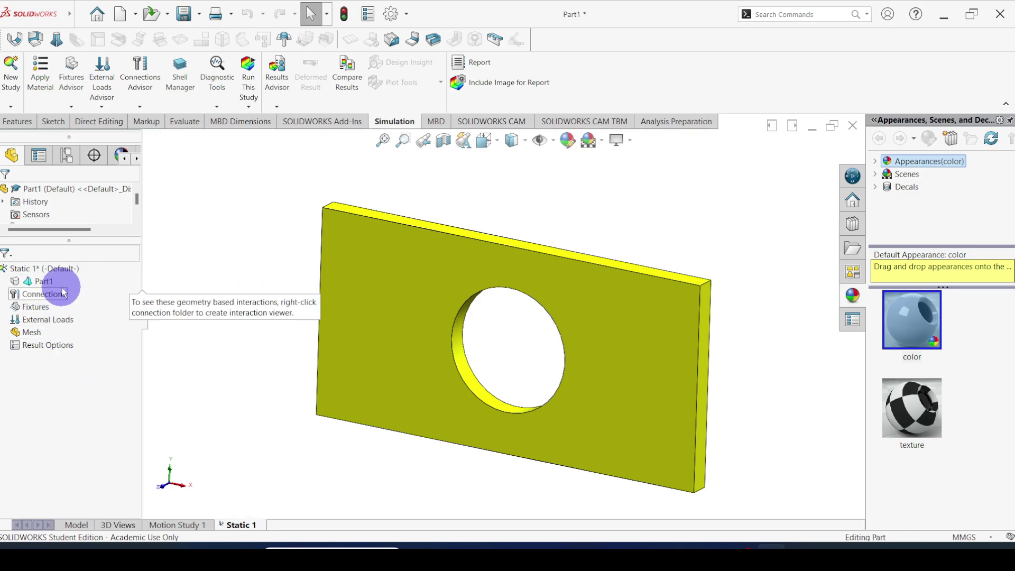
# Step: Assign 1060 Alloy from the Aluminium Alloys category of SOLIDWORKS Materials to the plate in the static study
pyautogui.click(45, 285)
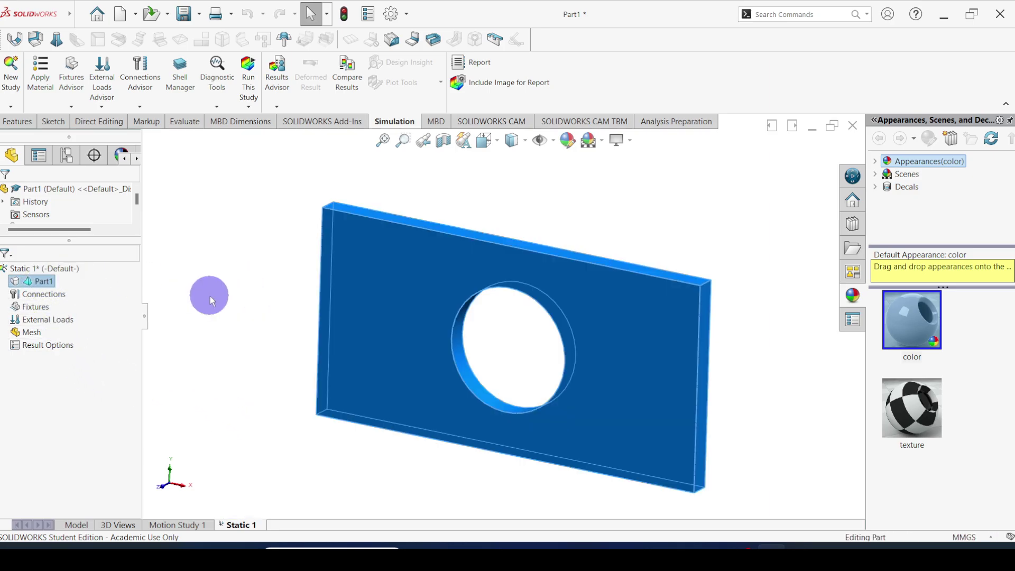
pyautogui.rightClick(37, 285)
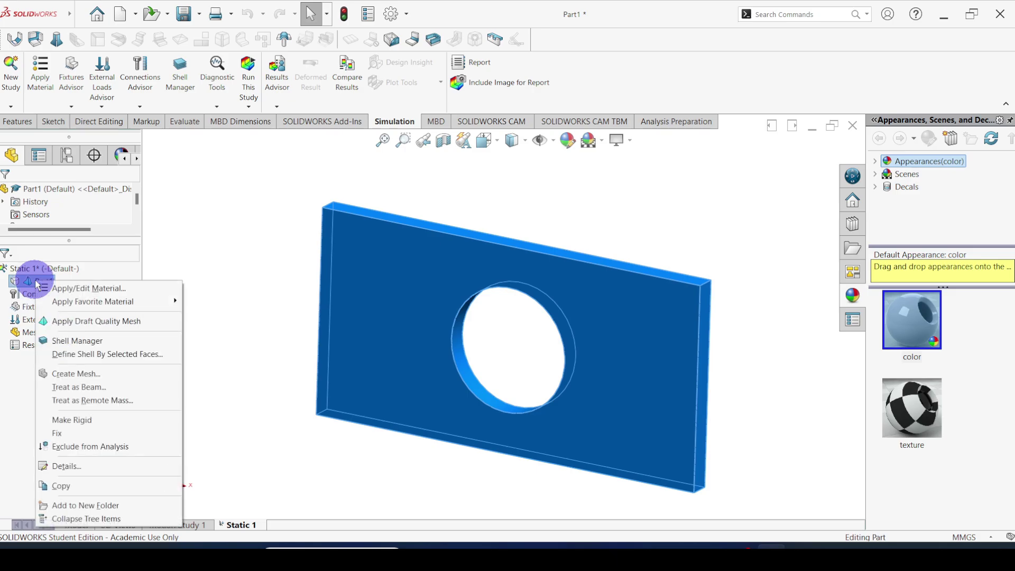
pyautogui.click(74, 288)
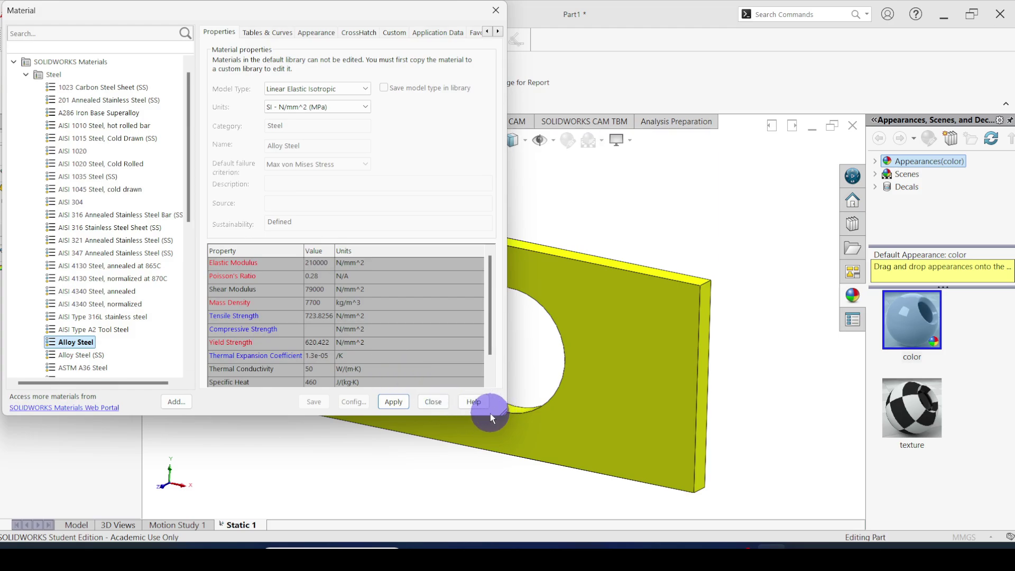
pyautogui.moveTo(486, 416); pyautogui.dragTo(485, 488)
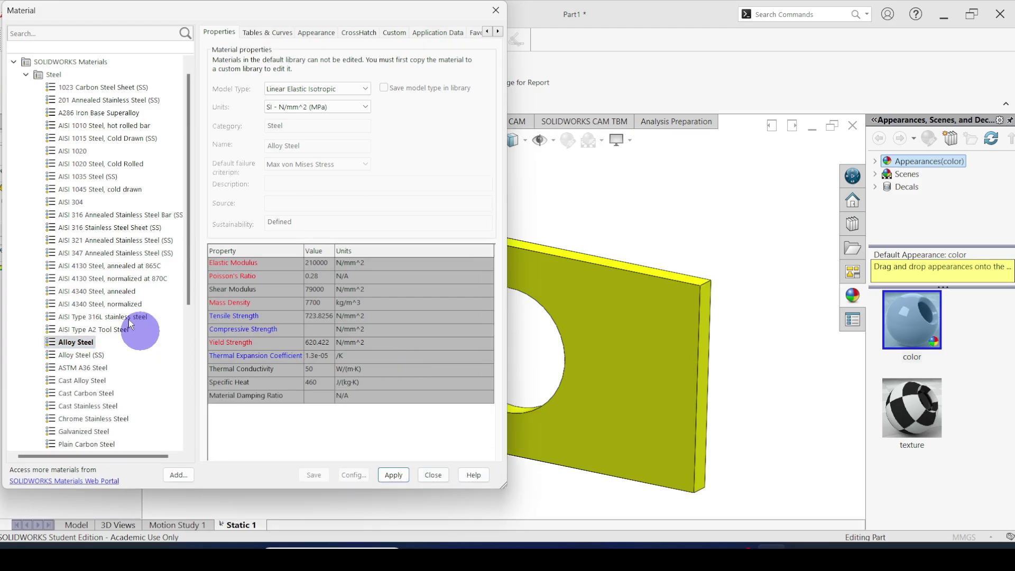
pyautogui.click(26, 74)
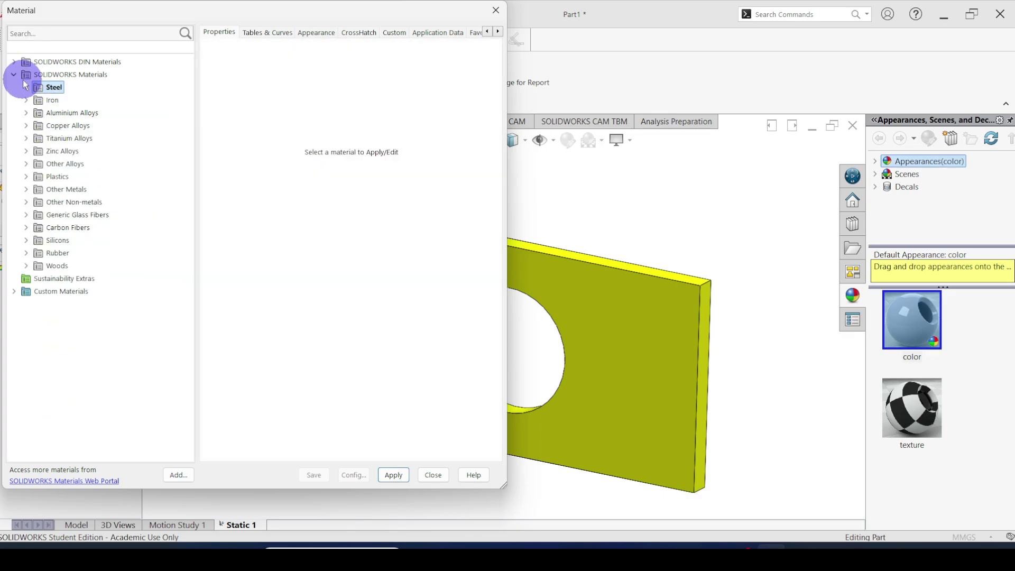
pyautogui.click(27, 113)
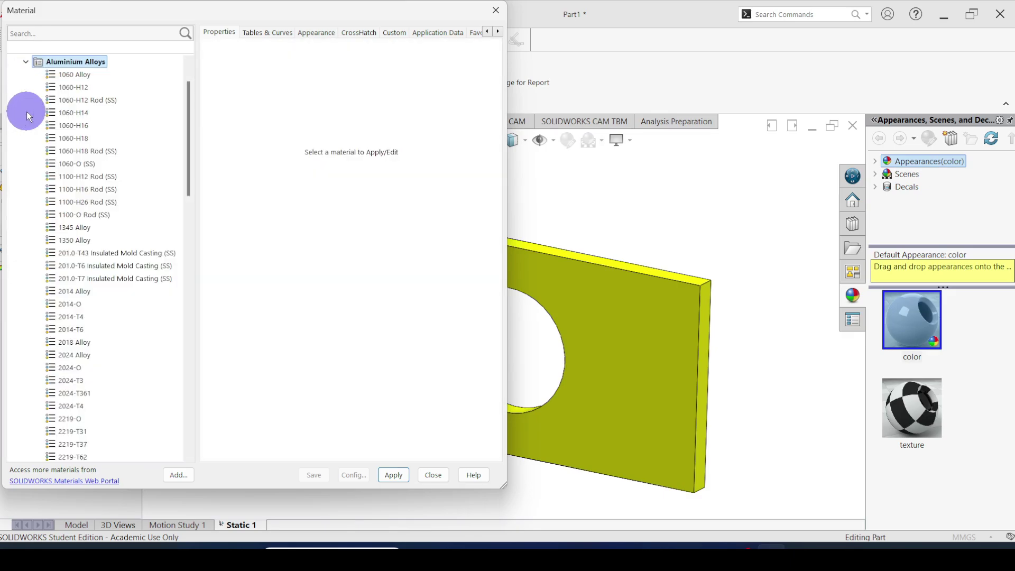
pyautogui.click(82, 79)
pyautogui.click(393, 475)
pyautogui.click(433, 474)
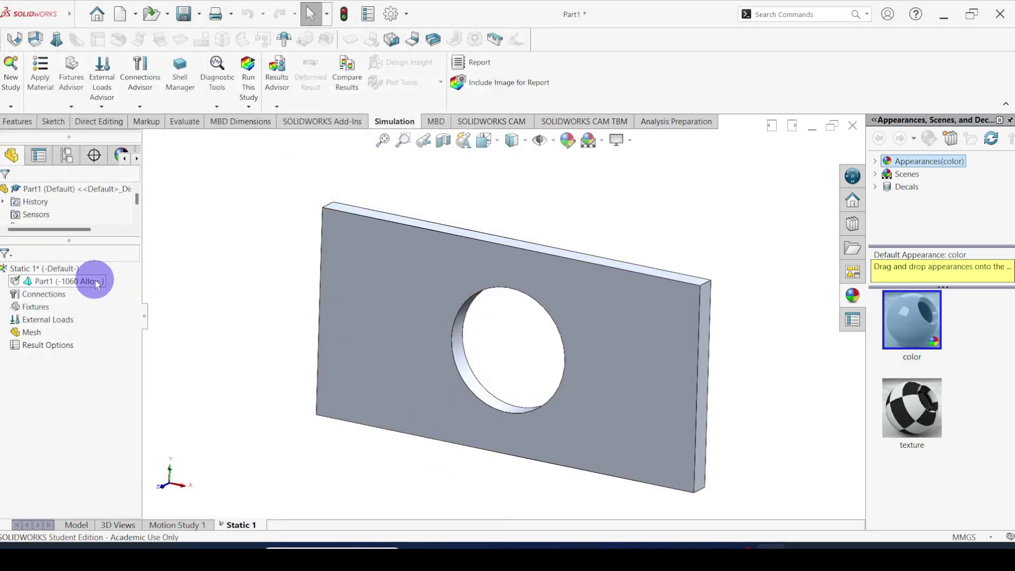
# Step: Add a Fixed Geometry fixture to the narrow end face at one short side of the plate
pyautogui.moveTo(380, 291); pyautogui.dragTo(652, 331, button='middle')
pyautogui.click(200, 319)
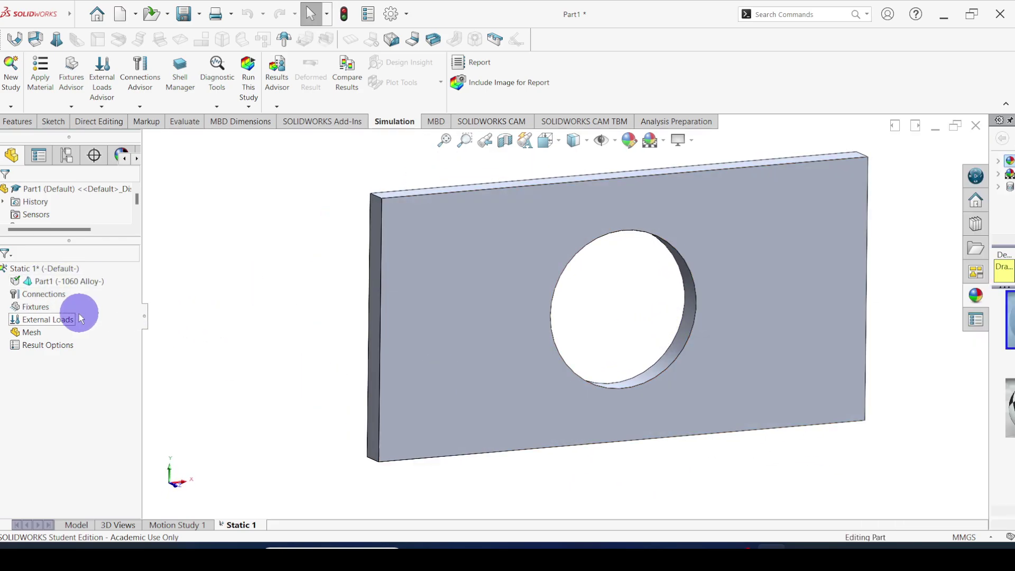
pyautogui.rightClick(42, 309)
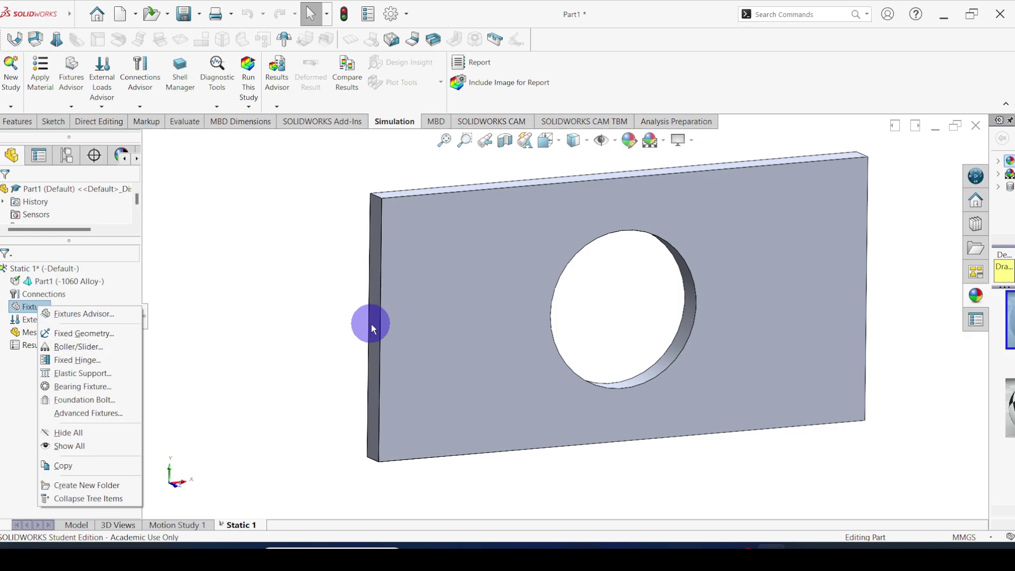
pyautogui.click(84, 335)
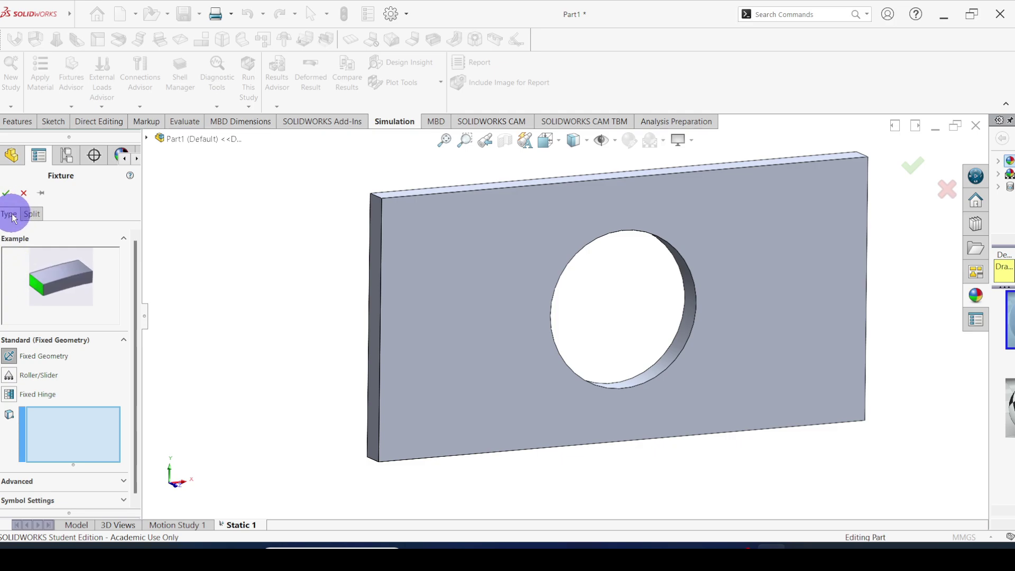
pyautogui.click(32, 214)
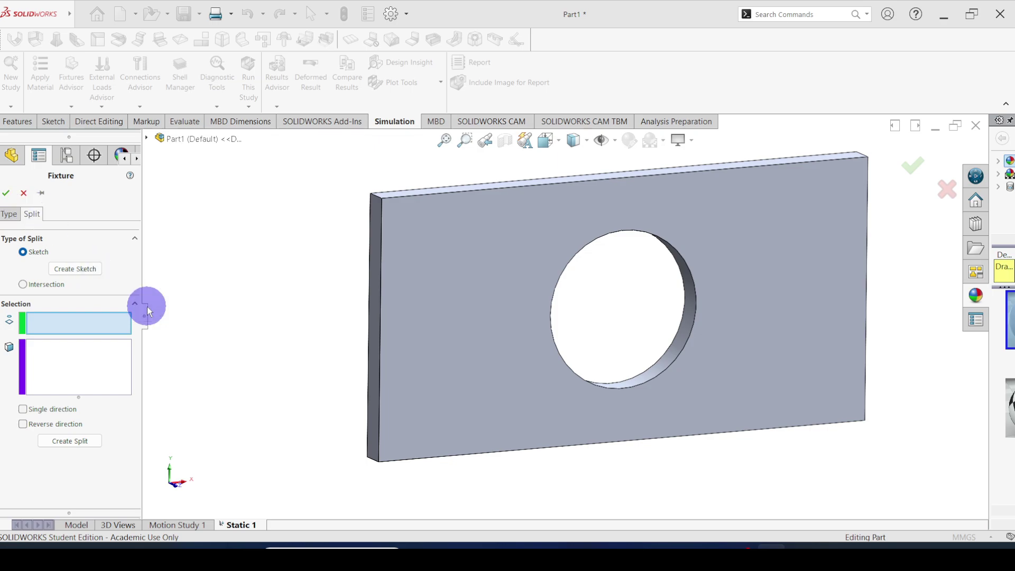
pyautogui.click(12, 218)
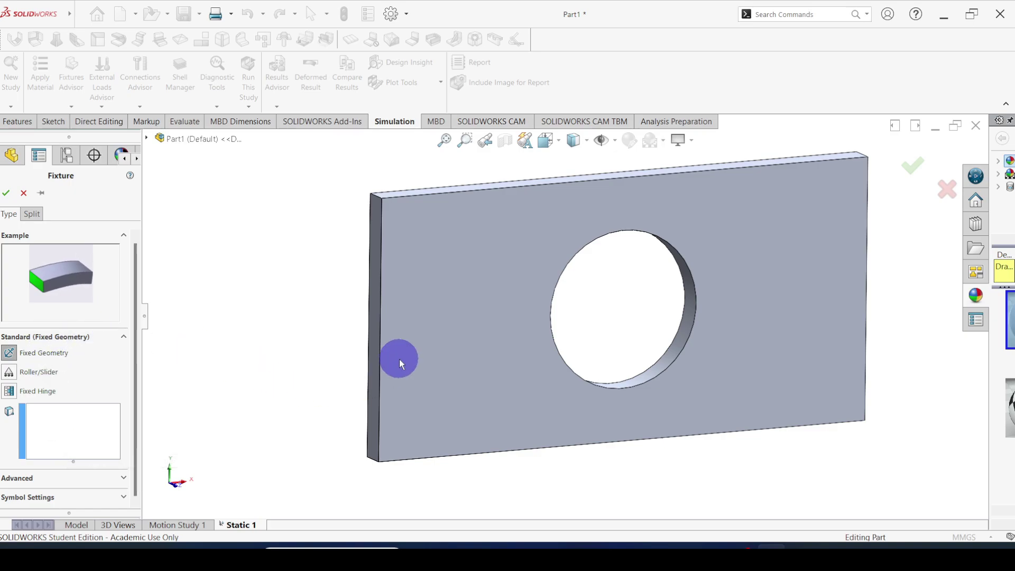
pyautogui.click(74, 430)
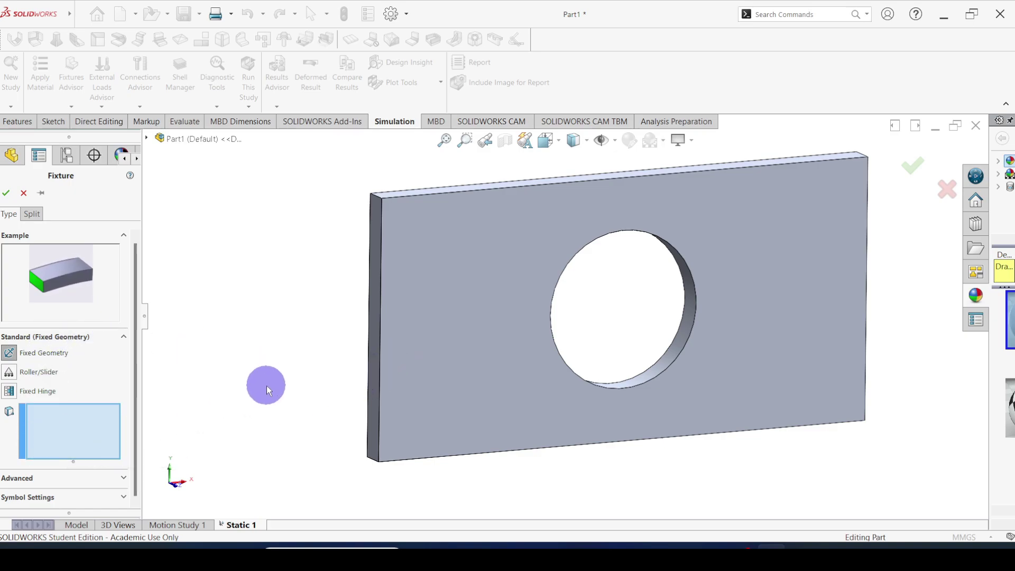
pyautogui.click(375, 379)
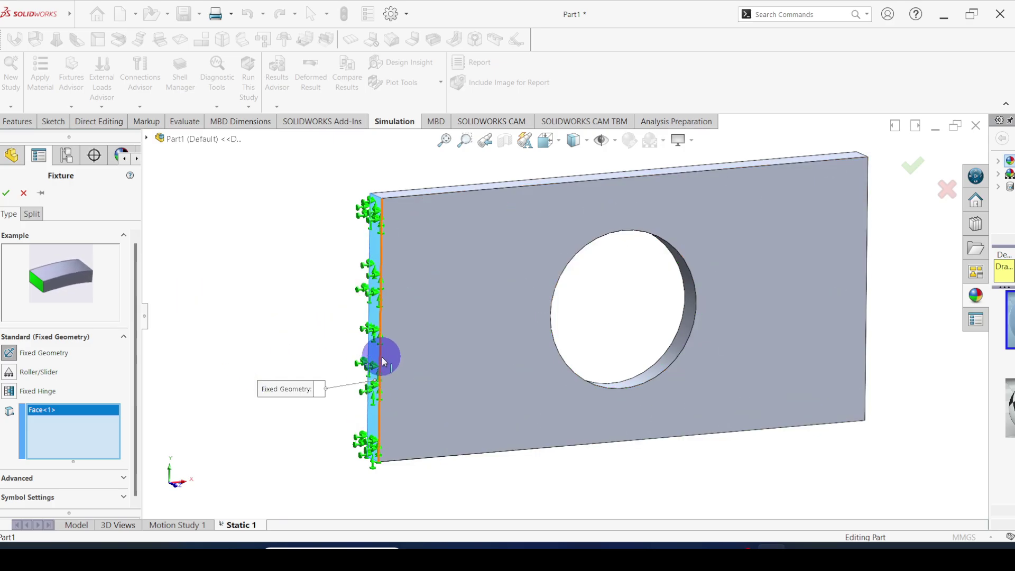
pyautogui.click(7, 197)
# Step: Start a Force load and select the narrow end face opposite the fixed end as its target
pyautogui.moveTo(192, 324); pyautogui.dragTo(635, 348, button='middle')
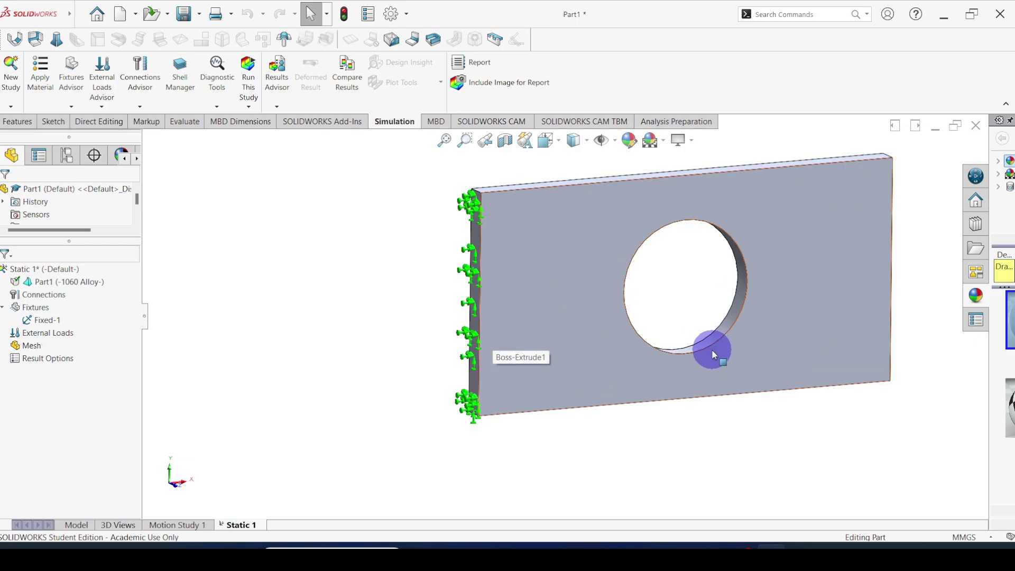
pyautogui.scroll(4, 562, 317)
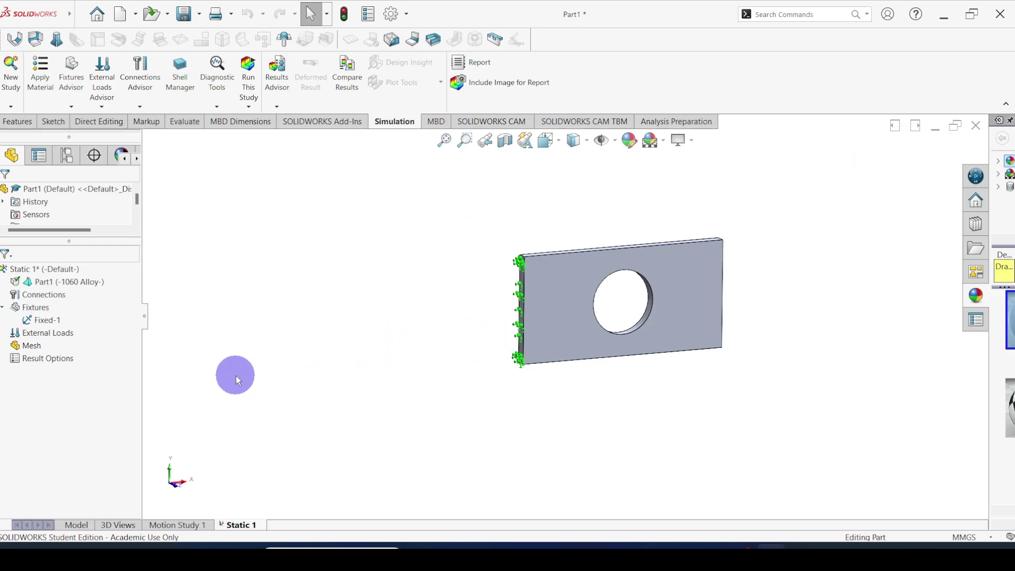
pyautogui.rightClick(51, 337)
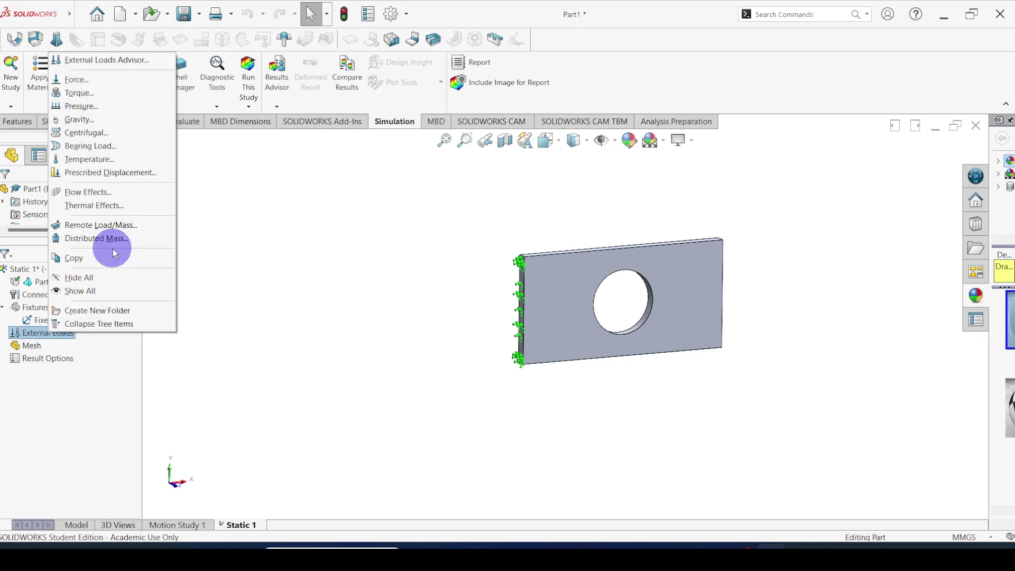
pyautogui.click(77, 84)
pyautogui.moveTo(465, 342); pyautogui.dragTo(395, 363, button='middle')
pyautogui.click(582, 325)
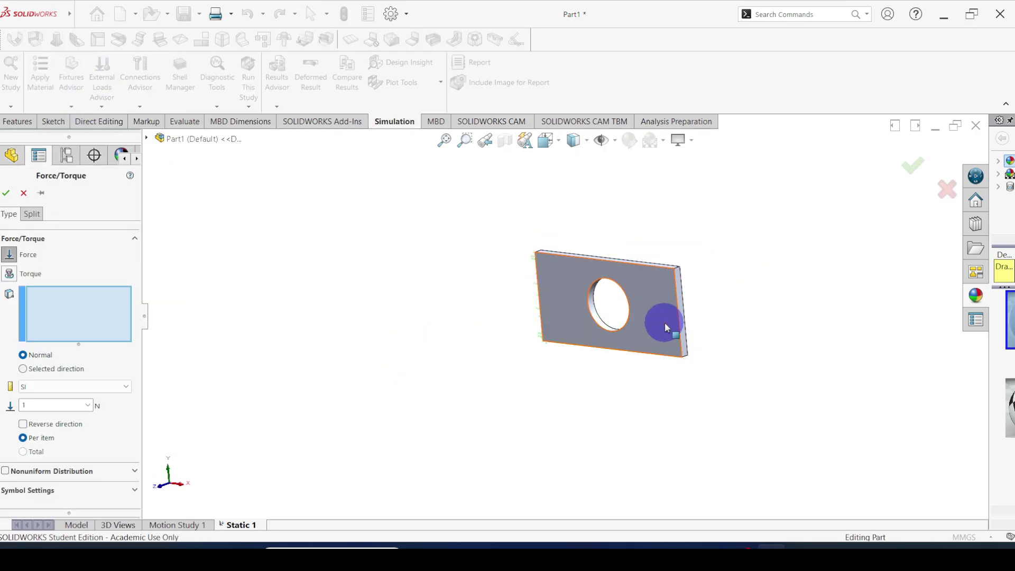
pyautogui.scroll(-3, 666, 320)
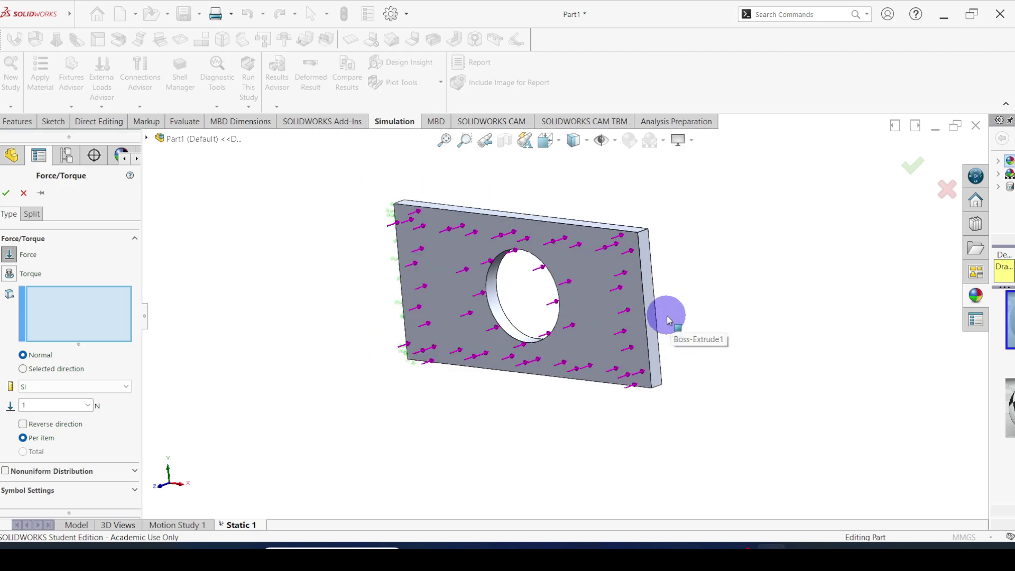
pyautogui.click(635, 290)
pyautogui.click(658, 315)
pyautogui.scroll(-3, 640, 325)
pyautogui.click(642, 326)
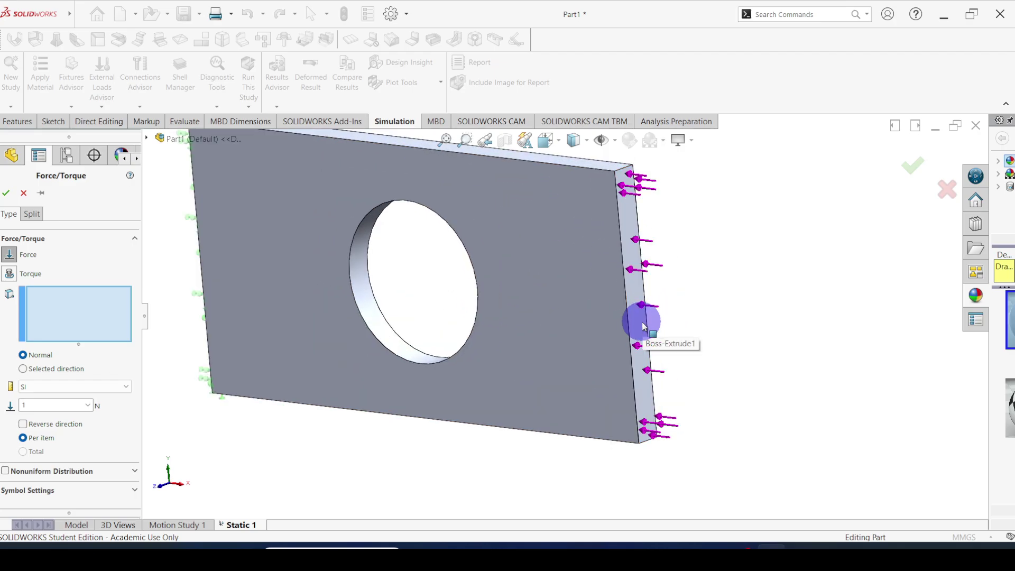
pyautogui.click(643, 326)
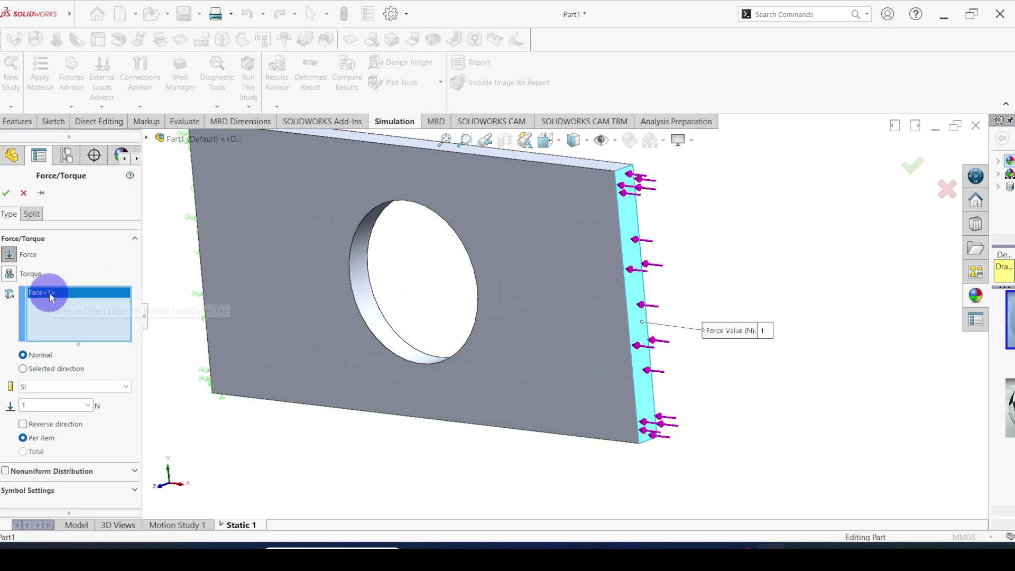
# Step: Set the normal force to 1000 N, reverse its direction so it pulls outward from the plate, and accept the load
pyautogui.click(20, 405)
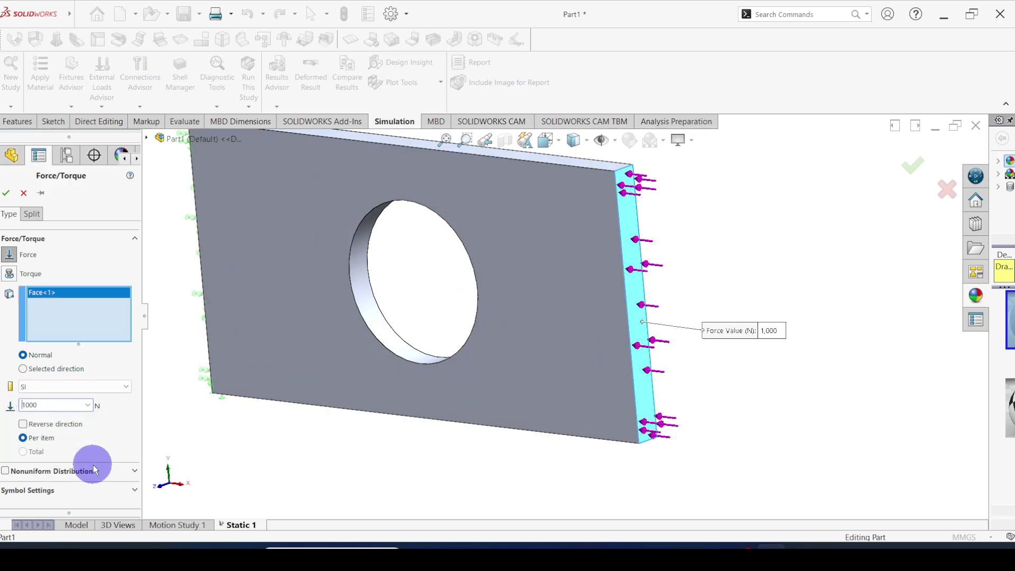
pyautogui.click(23, 425)
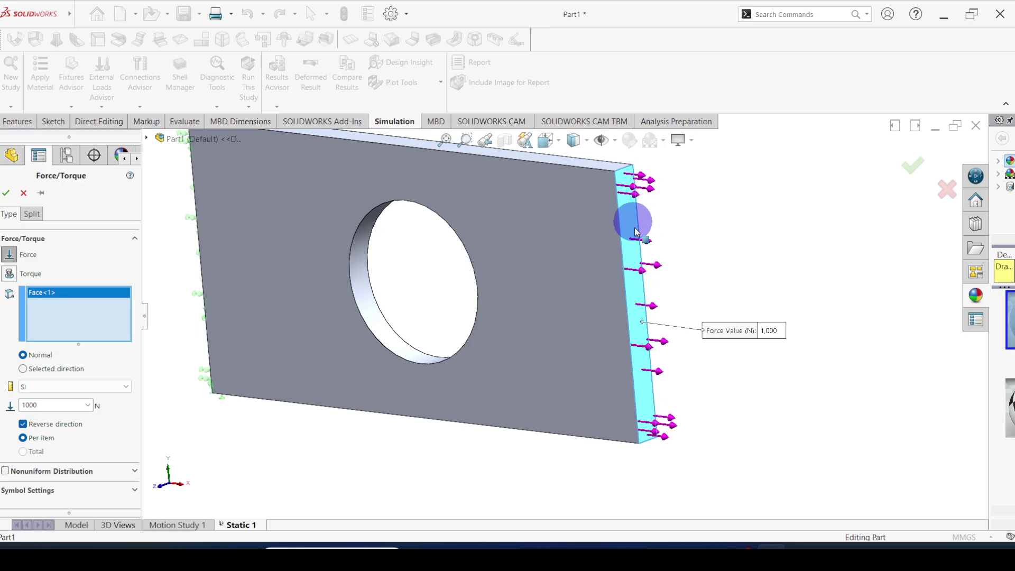
pyautogui.moveTo(652, 390); pyautogui.dragTo(608, 370, button='middle')
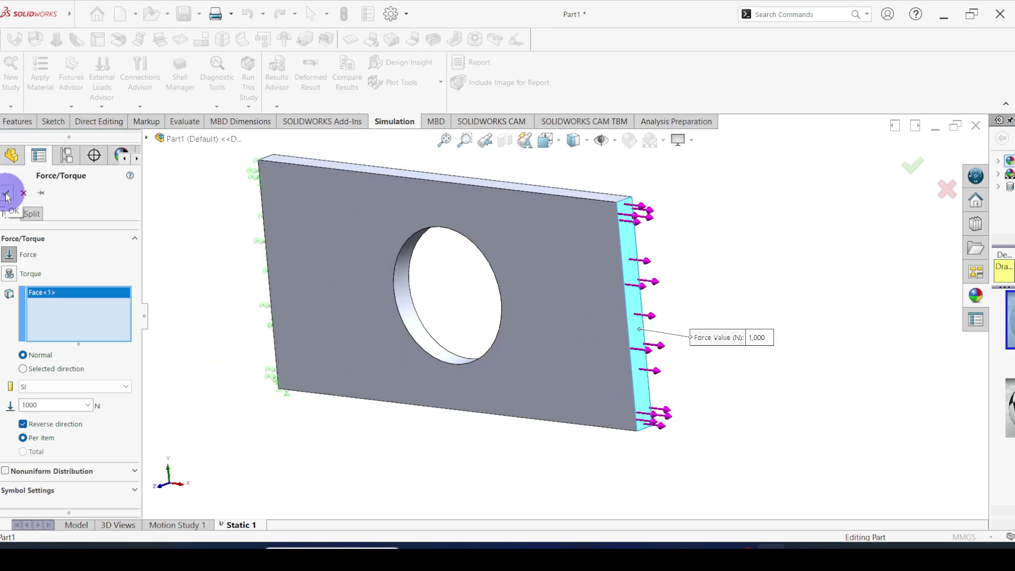
pyautogui.click(7, 197)
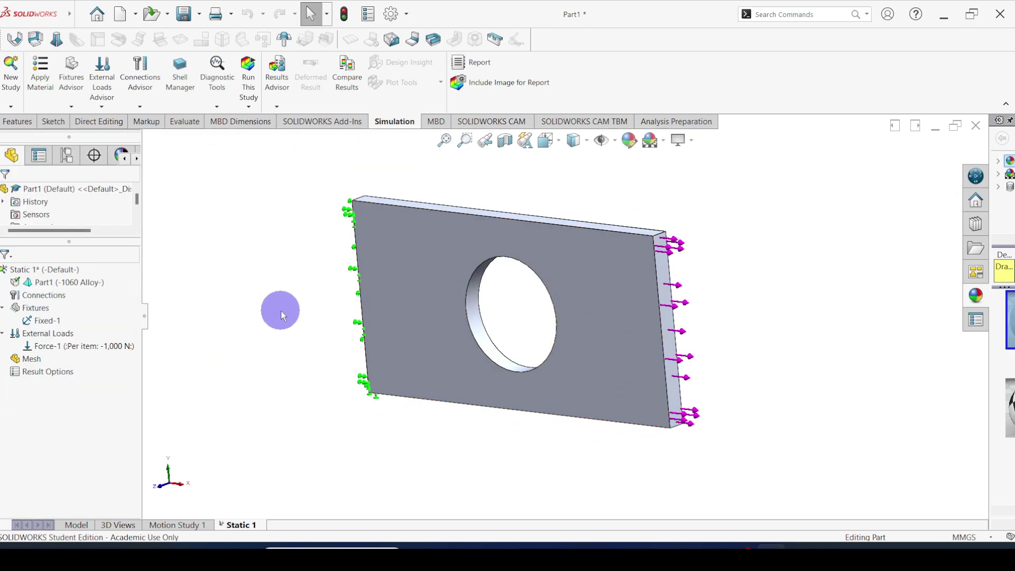
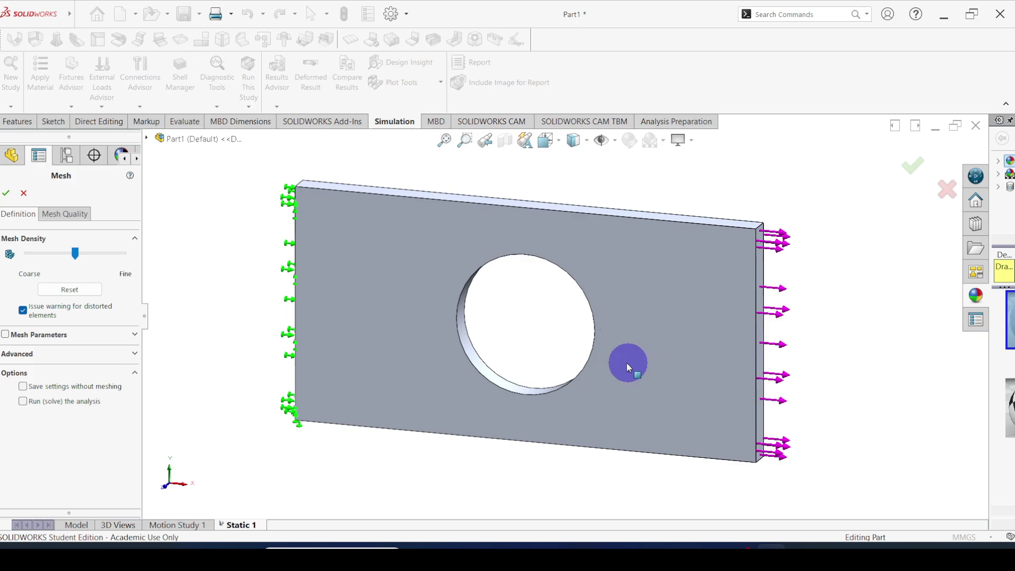
# Step: Create a blended curvature-based mesh with mesh parameters enabled and the density at its coarsest, about 5.56 mm maximum element size
pyautogui.moveTo(627, 363); pyautogui.dragTo(605, 380, button='middle')
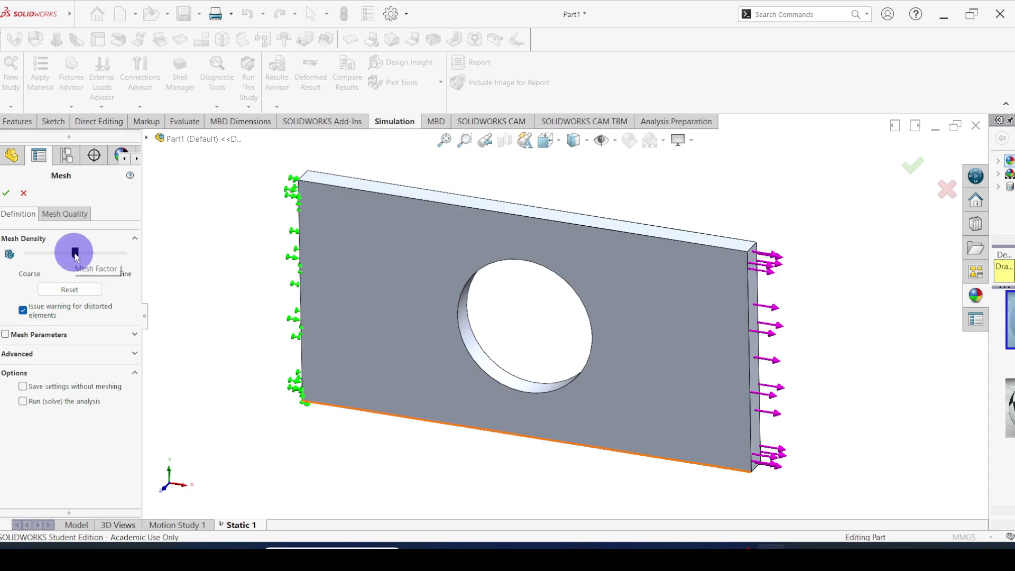
pyautogui.moveTo(75, 256)
pyautogui.mouseDown()
pyautogui.moveTo(24, 257)
pyautogui.moveTo(89, 255)
pyautogui.moveTo(7, 263)
pyautogui.moveTo(71, 256)
pyautogui.mouseUp()
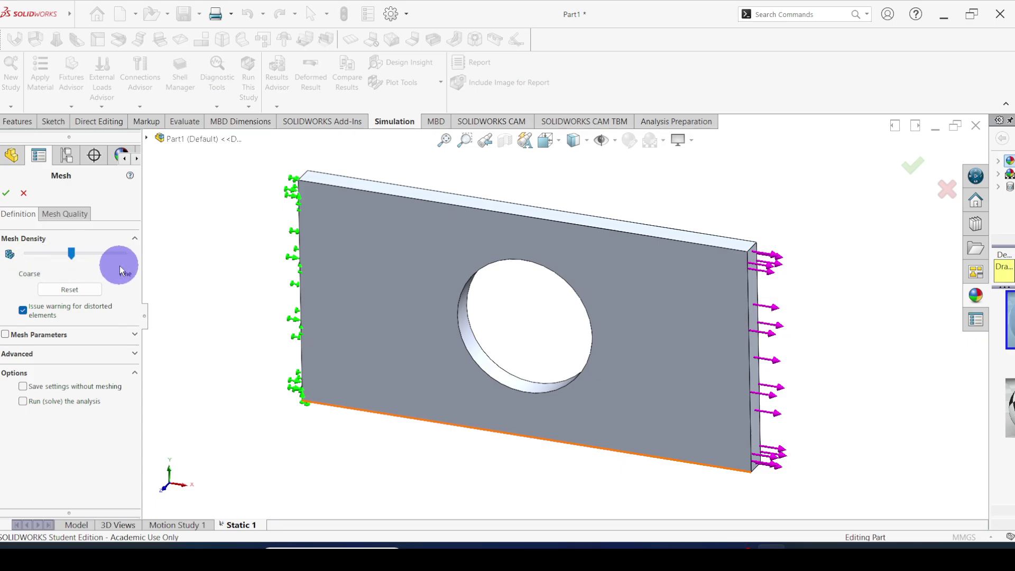
pyautogui.click(6, 335)
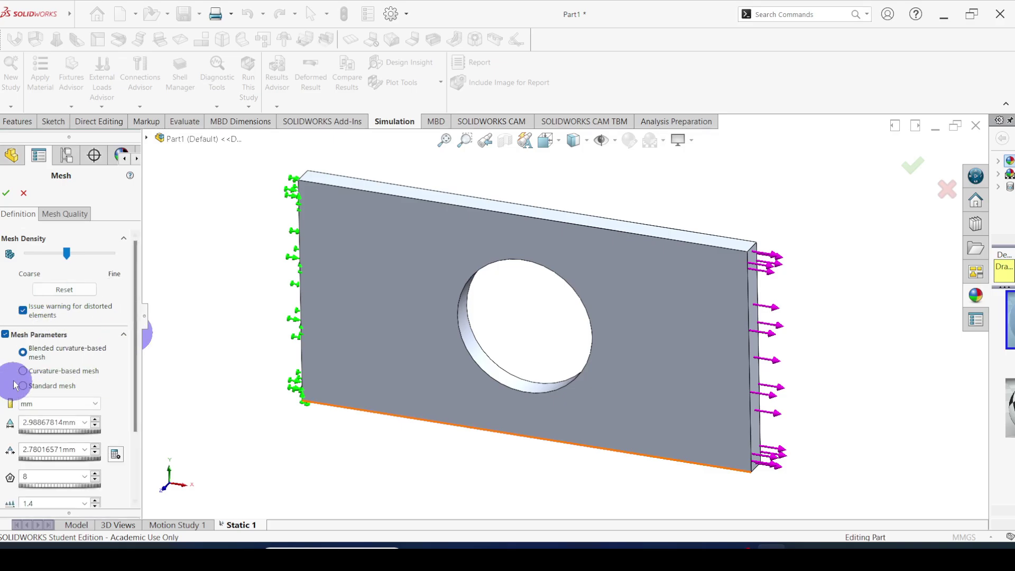
pyautogui.scroll(-2, 38, 280)
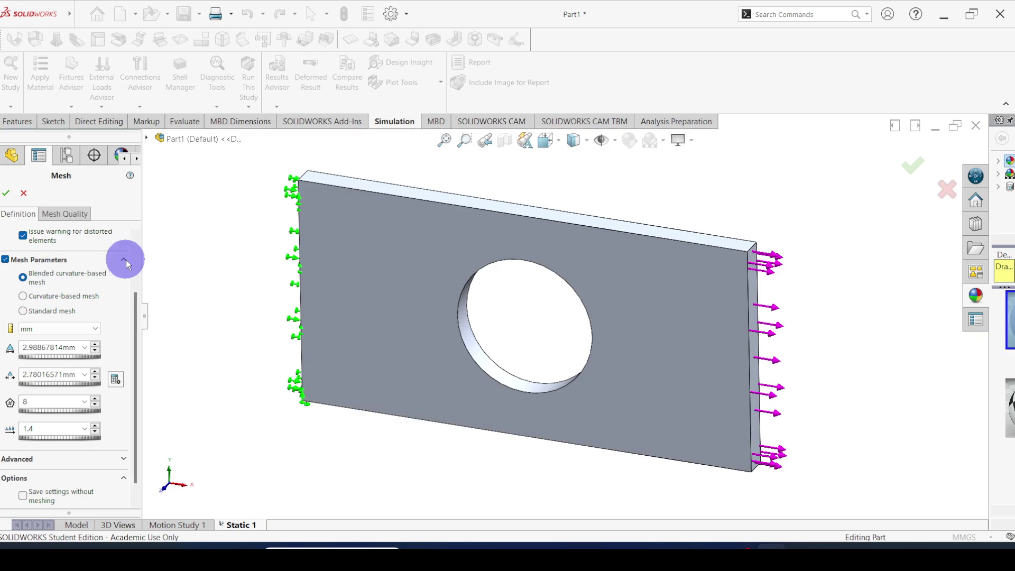
pyautogui.scroll(2, 125, 264)
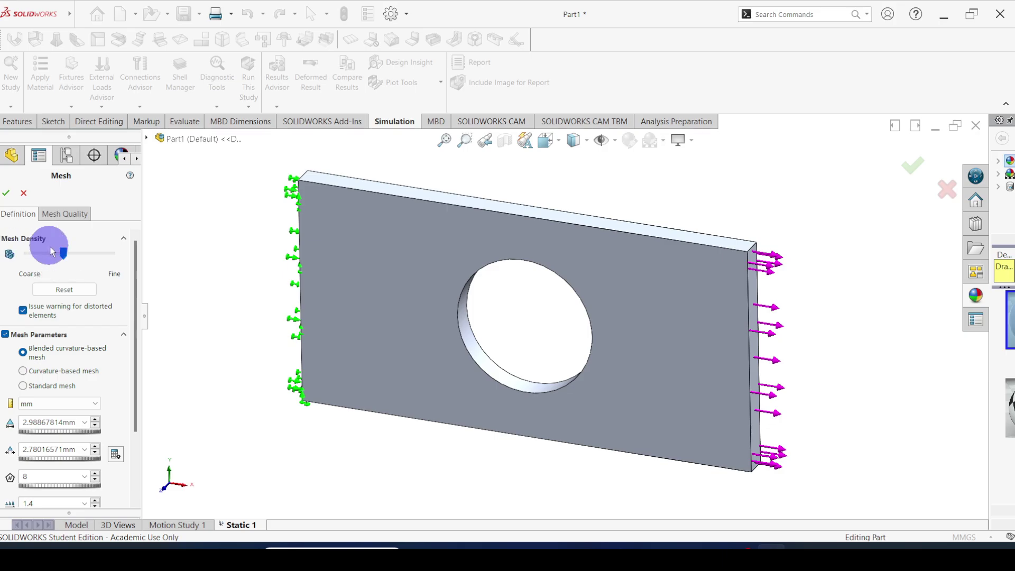
pyautogui.moveTo(64, 258); pyautogui.dragTo(27, 258)
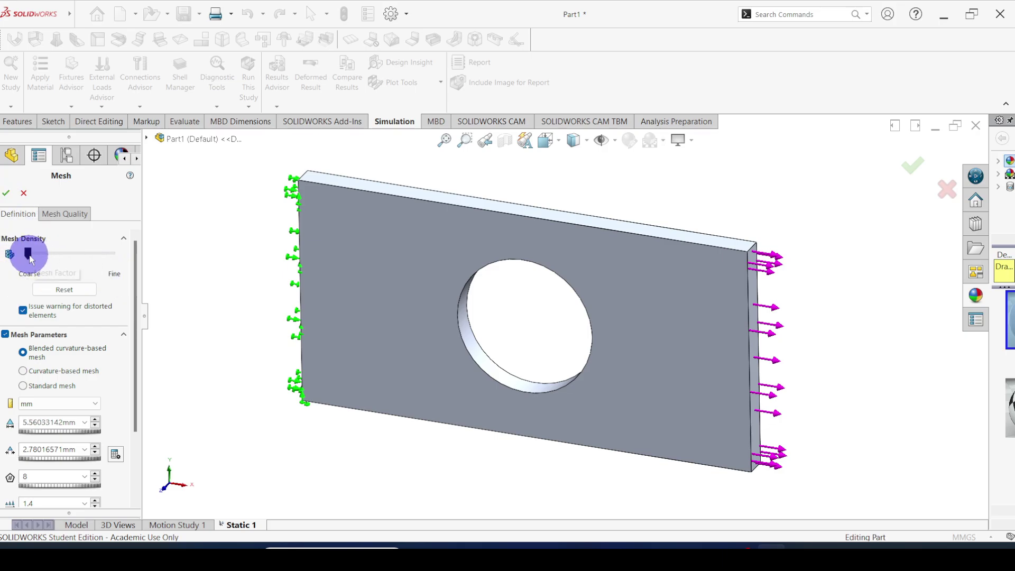
pyautogui.click(7, 197)
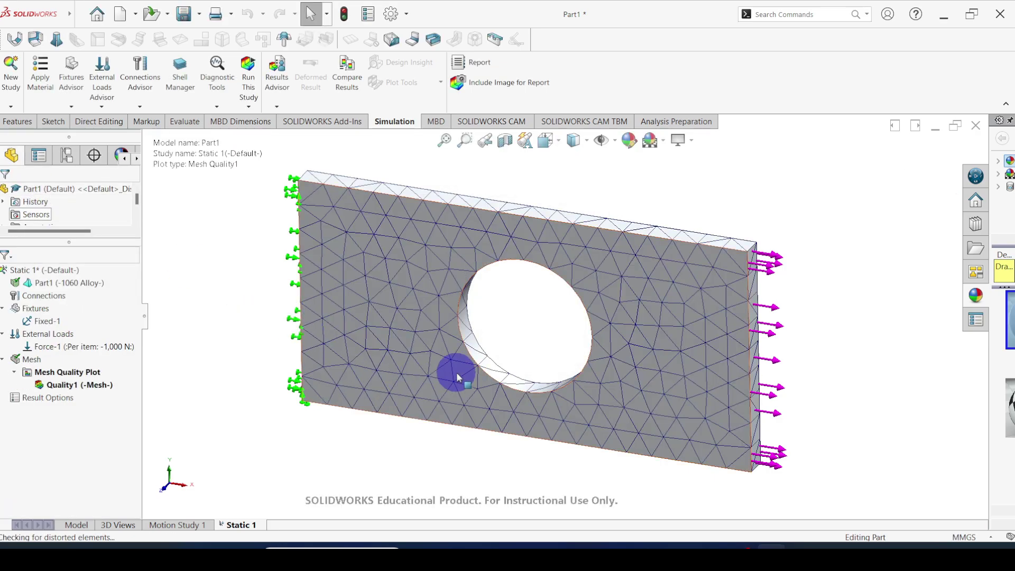
# Step: Review the coarse mesh's details, enlarging the details window to read the node, element and aspect ratio data
pyautogui.moveTo(453, 372); pyautogui.dragTo(529, 324, button='middle')
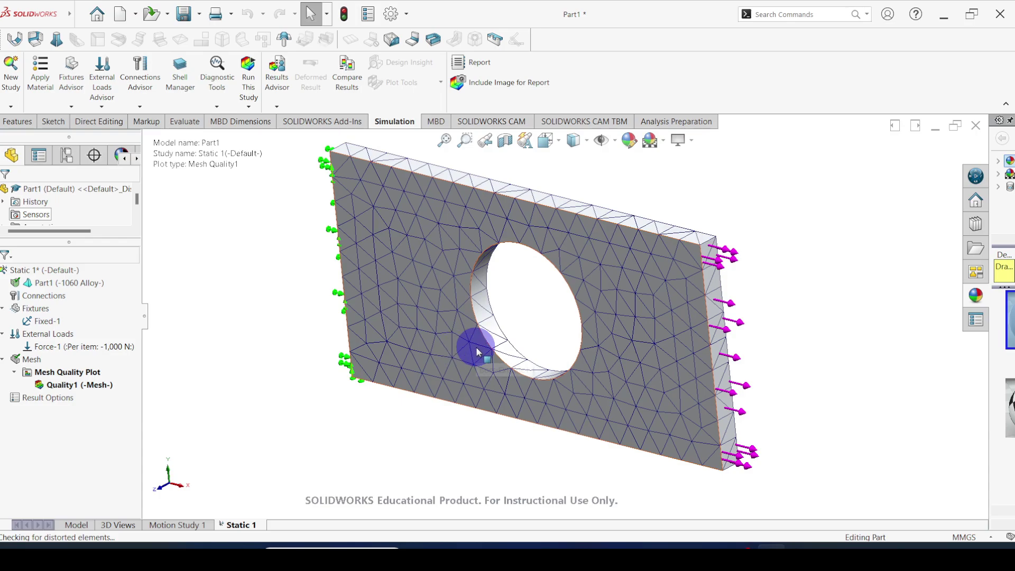
pyautogui.rightClick(33, 361)
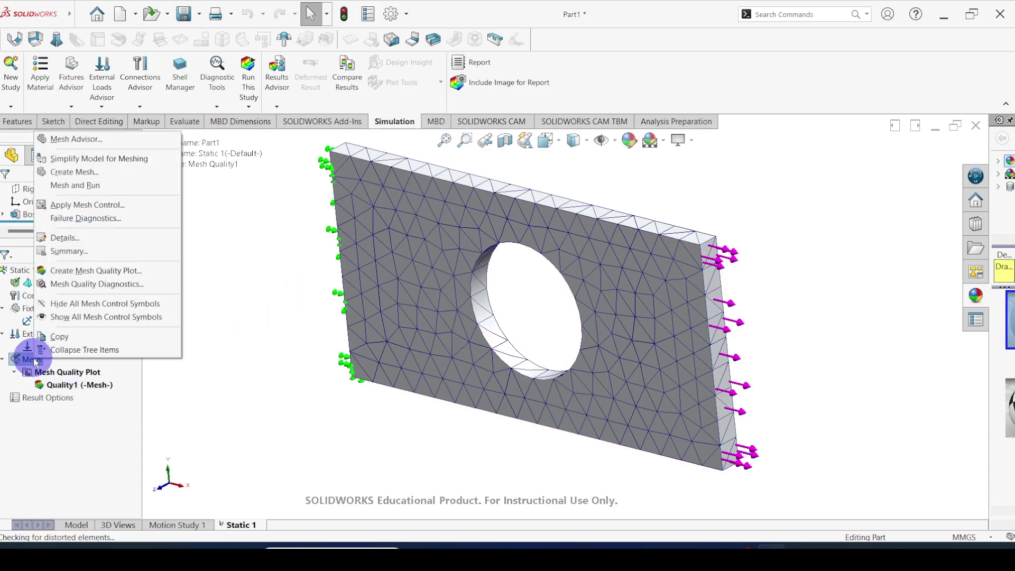
pyautogui.click(66, 238)
pyautogui.moveTo(106, 10); pyautogui.dragTo(235, 188)
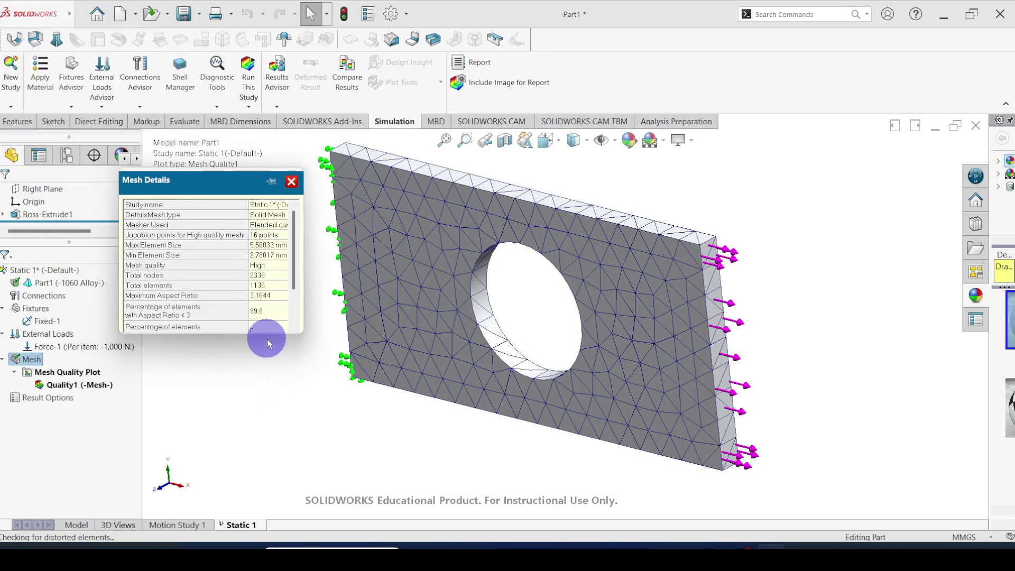
pyautogui.moveTo(267, 334); pyautogui.dragTo(267, 410)
pyautogui.moveTo(306, 353); pyautogui.dragTo(355, 354)
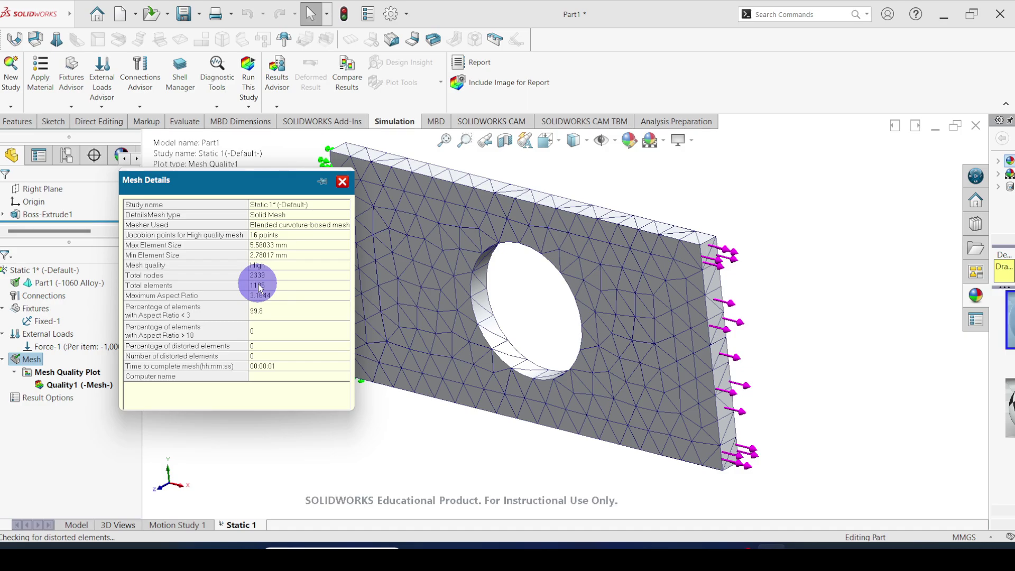
pyautogui.click(342, 182)
# Step: Remesh the plate at the finest density, with maximum and minimum element sizes of about 1.39 mm
pyautogui.rightClick(31, 359)
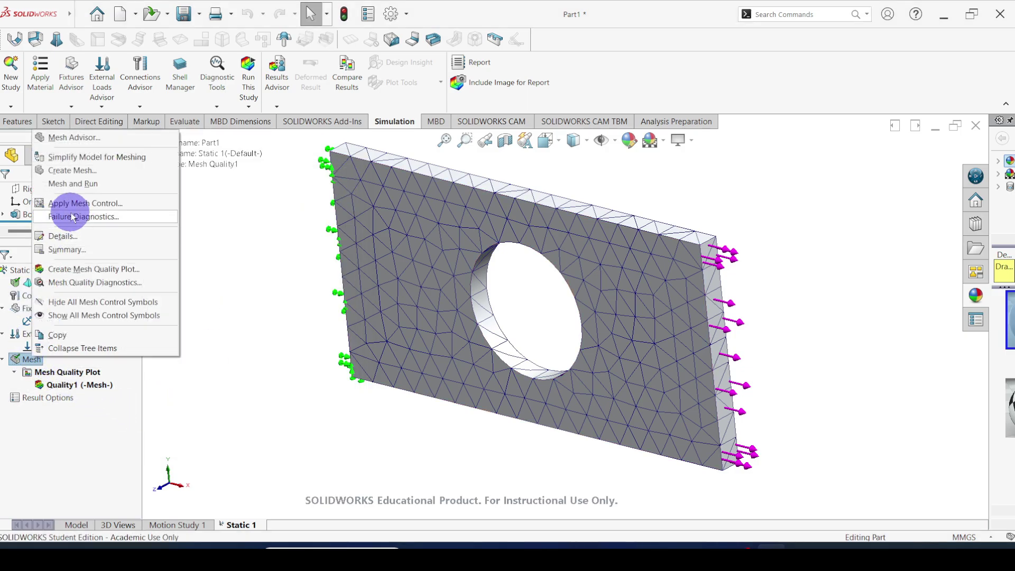
pyautogui.click(68, 171)
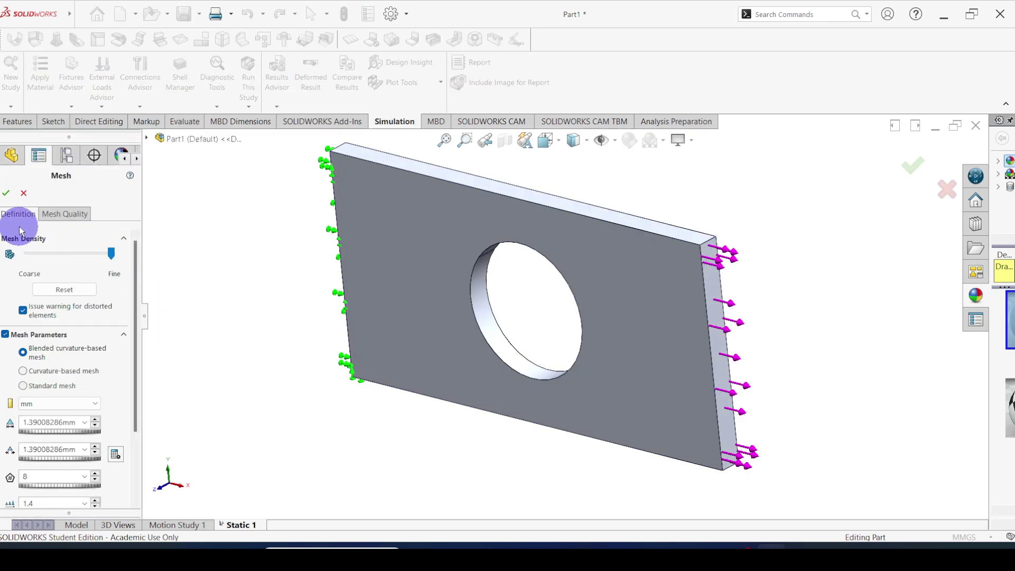
pyautogui.click(6, 196)
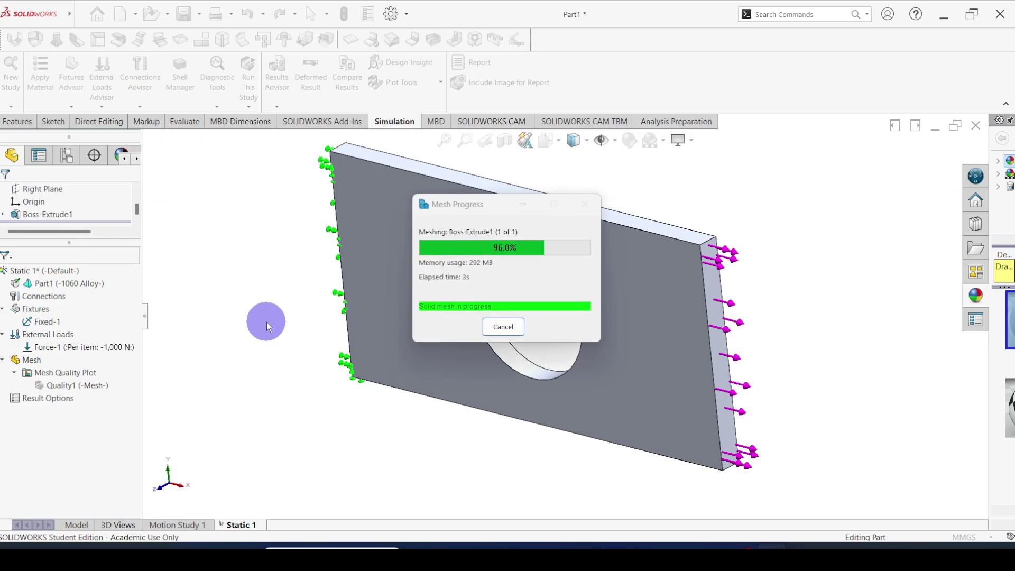
pyautogui.scroll(3, 585, 283)
pyautogui.moveTo(584, 284); pyautogui.dragTo(484, 340, button='middle')
pyautogui.scroll(-3, 485, 340)
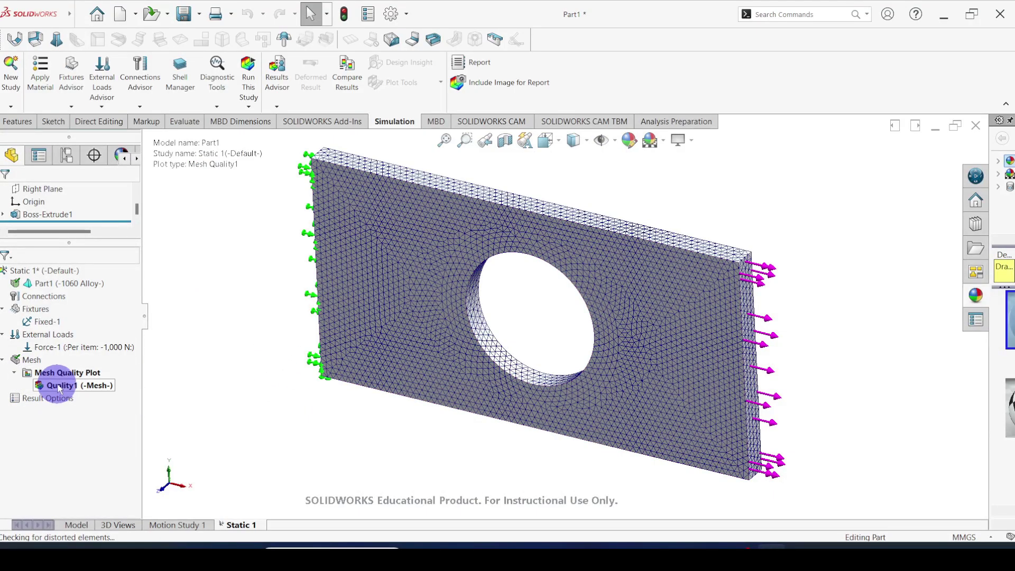
# Step: Check the fine mesh's details for its node and element totals and aspect ratio
pyautogui.rightClick(29, 361)
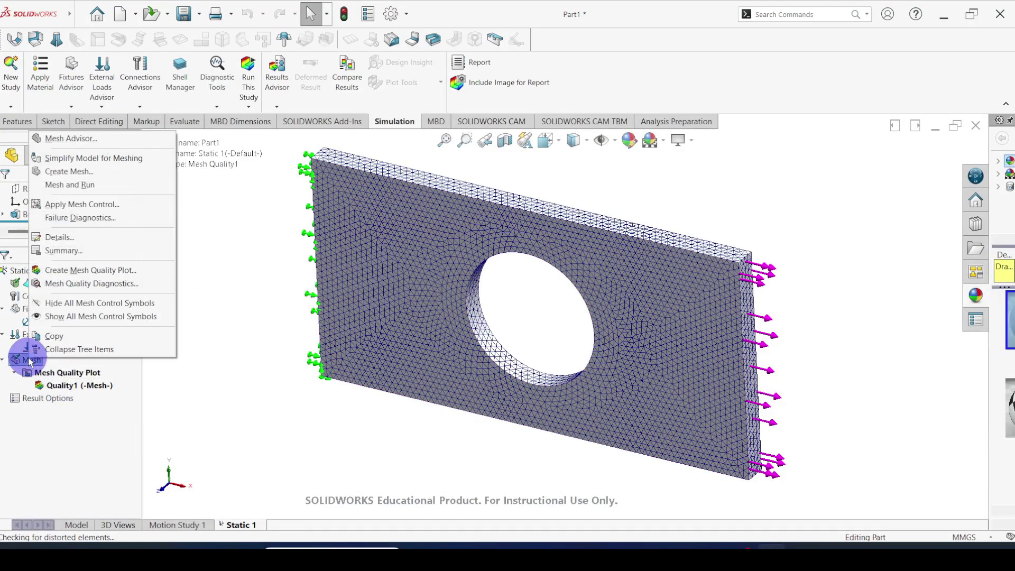
pyautogui.click(60, 238)
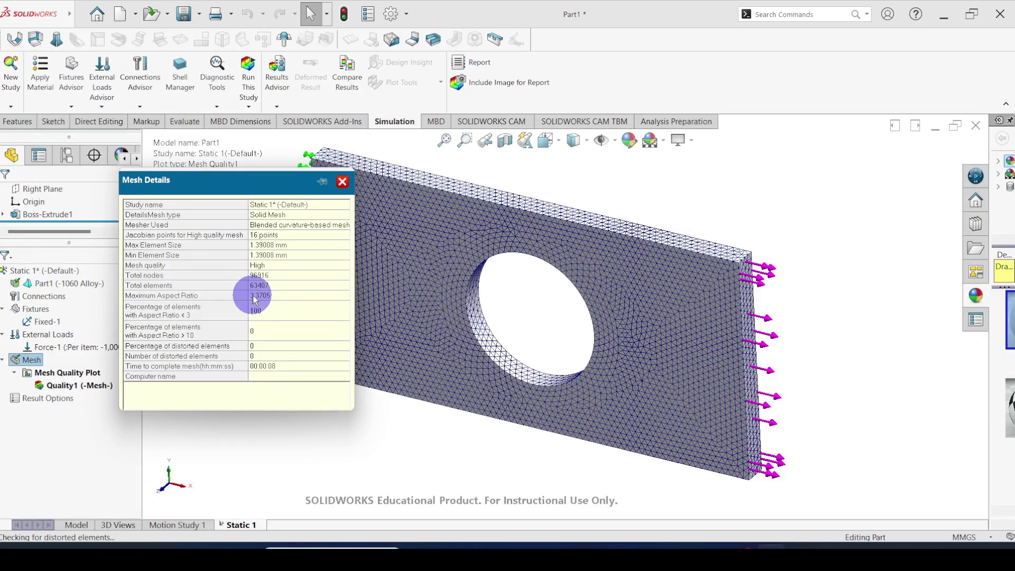
pyautogui.click(342, 181)
# Step: Remesh the plate at the coarsest density with a blended curvature-based mesh, maximum element size about 5.56 mm and minimum about 1.39 mm
pyautogui.rightClick(30, 362)
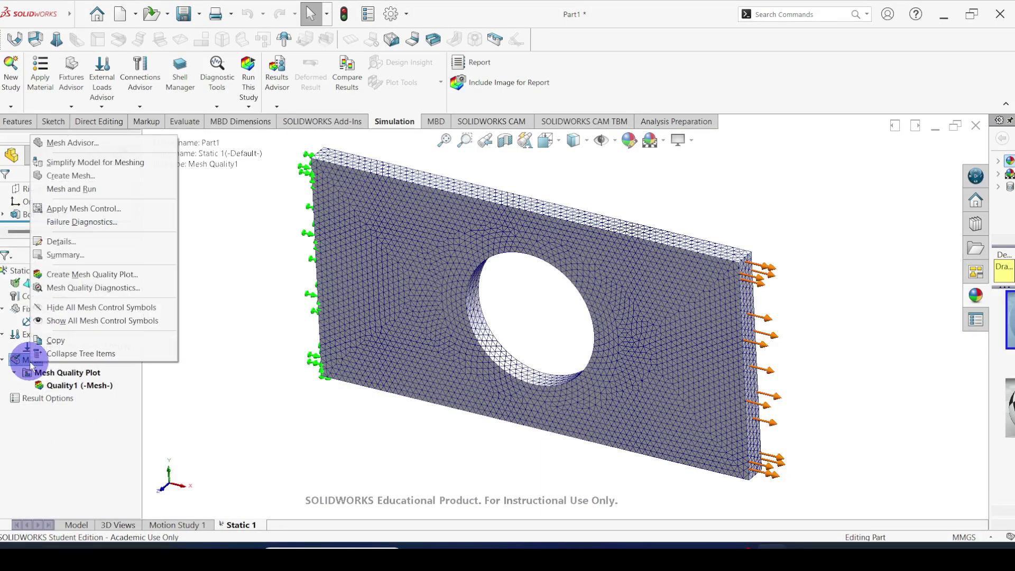
pyautogui.click(74, 176)
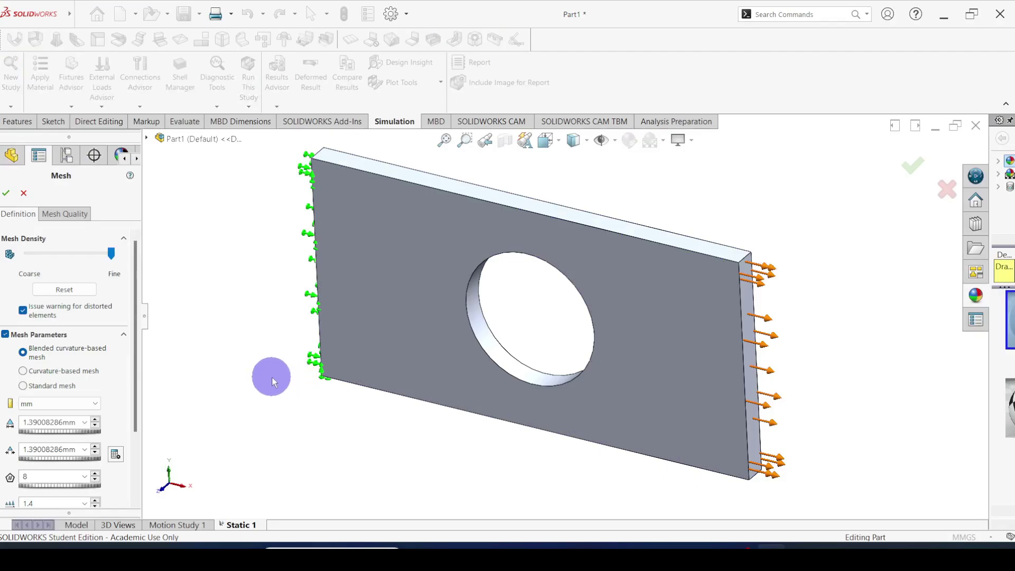
pyautogui.scroll(-2, 166, 404)
pyautogui.scroll(-1, 167, 404)
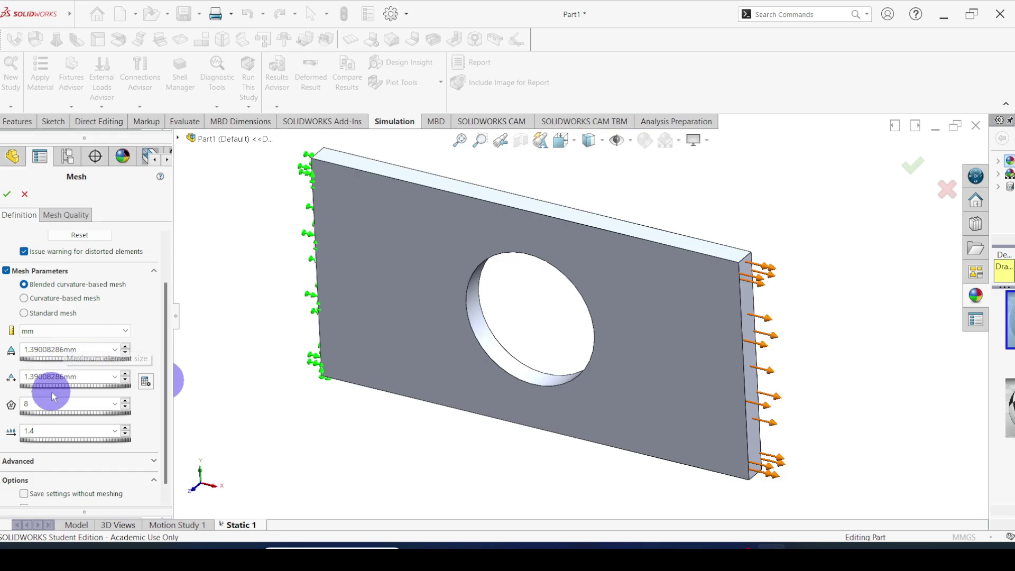
pyautogui.scroll(2, 163, 312)
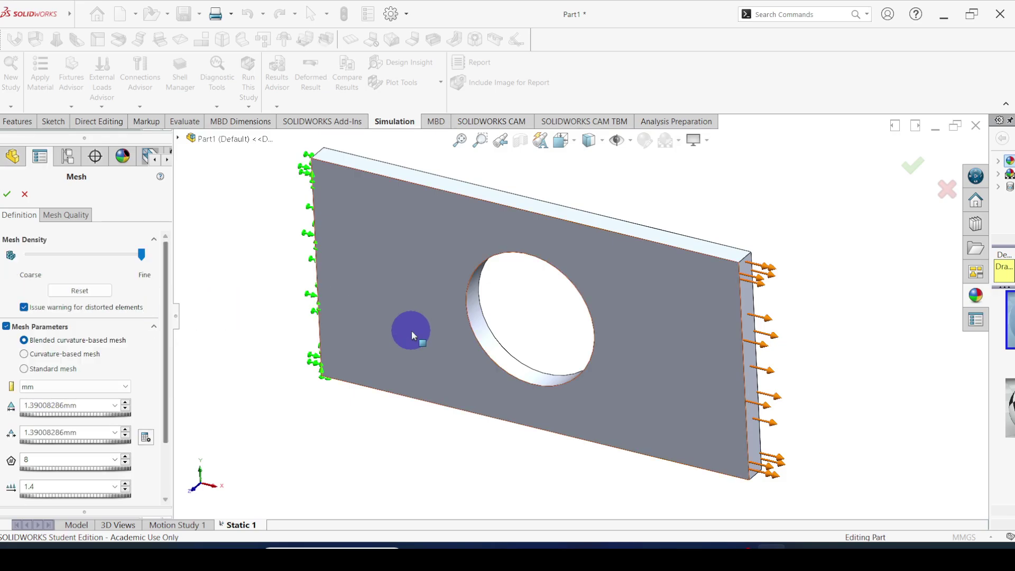
pyautogui.scroll(2, 487, 322)
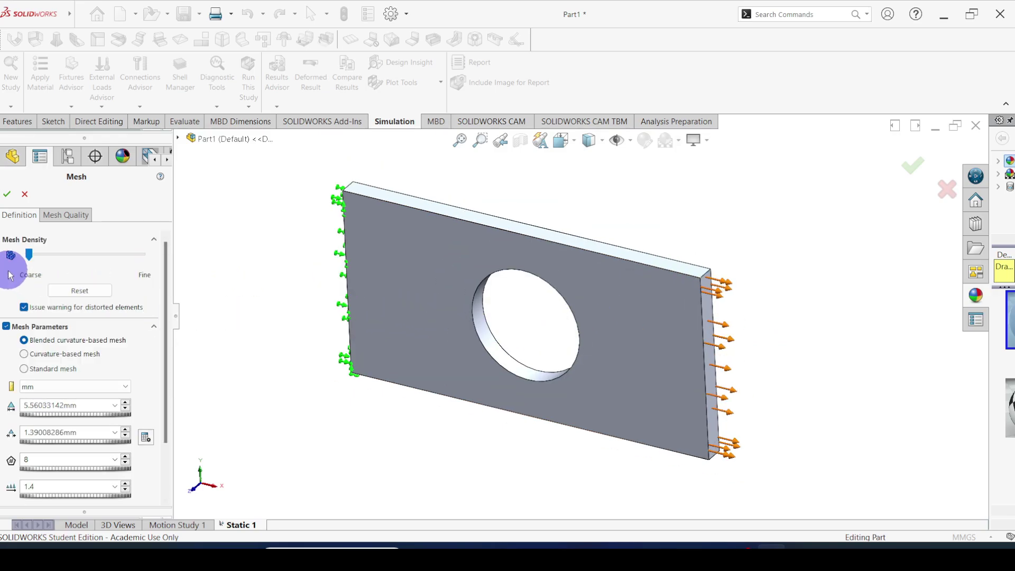
pyautogui.click(28, 254)
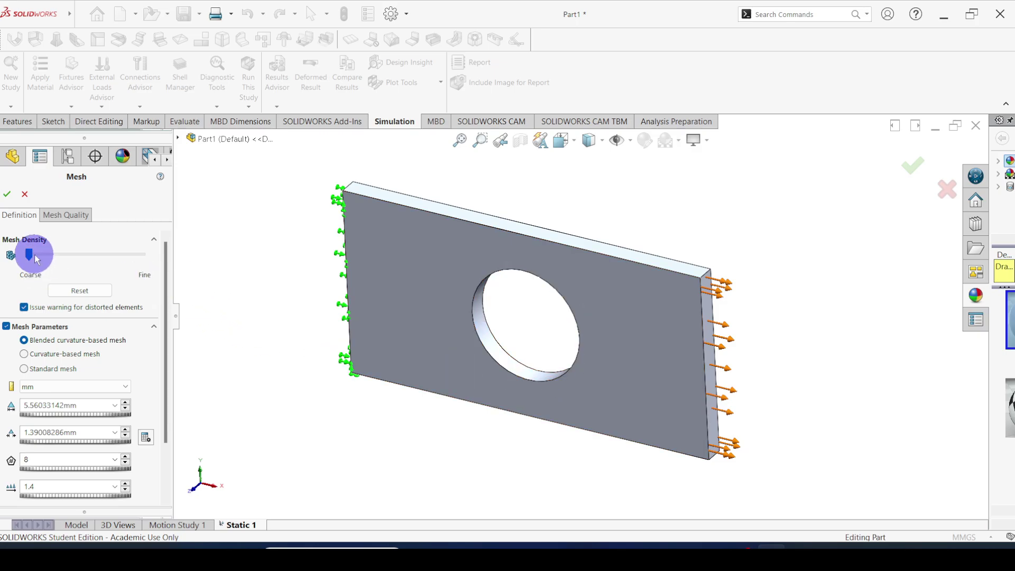
pyautogui.click(7, 197)
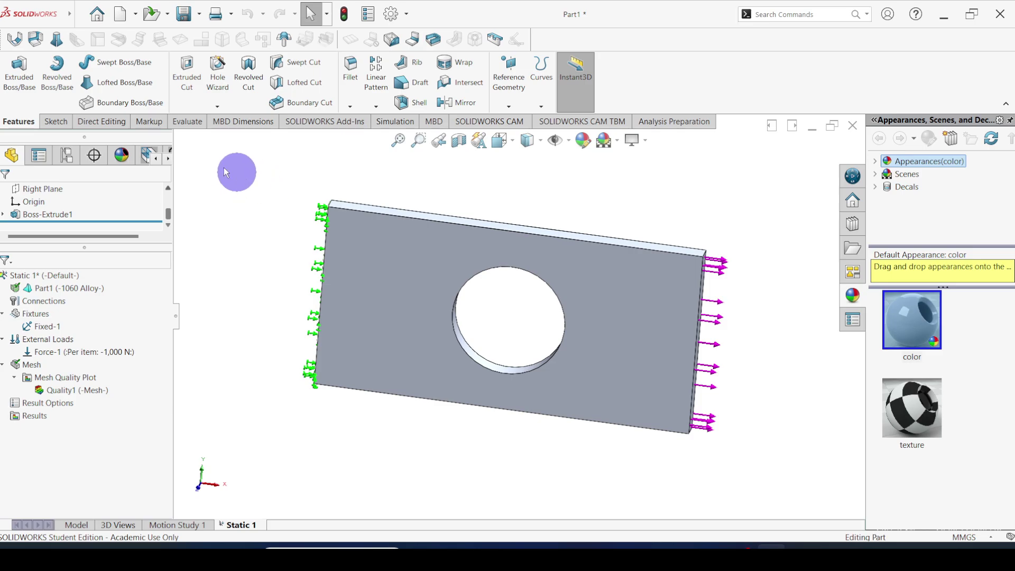
# Step: Run the Static 1 study on the coarse mesh
pyautogui.click(391, 123)
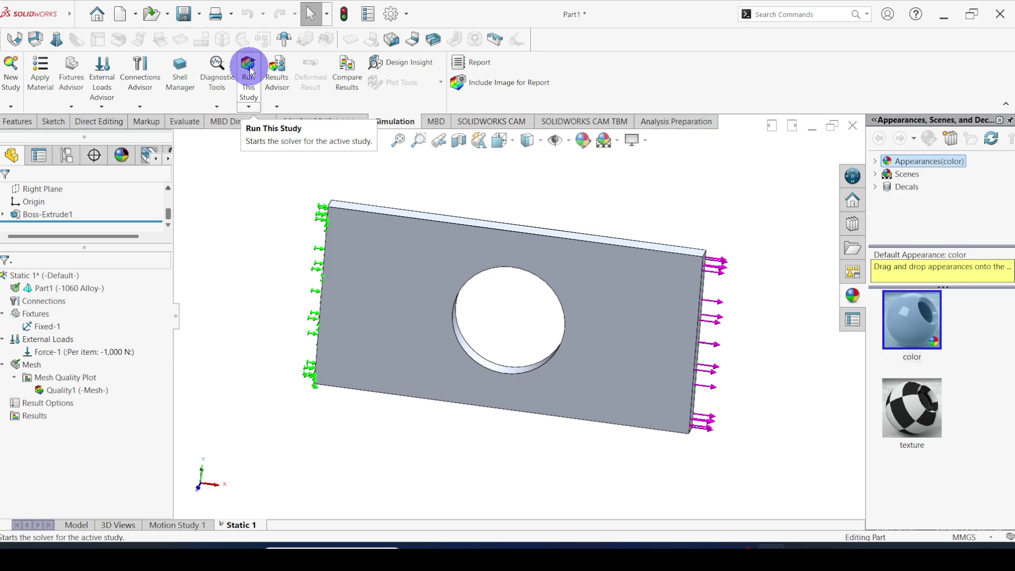
pyautogui.rightClick(53, 274)
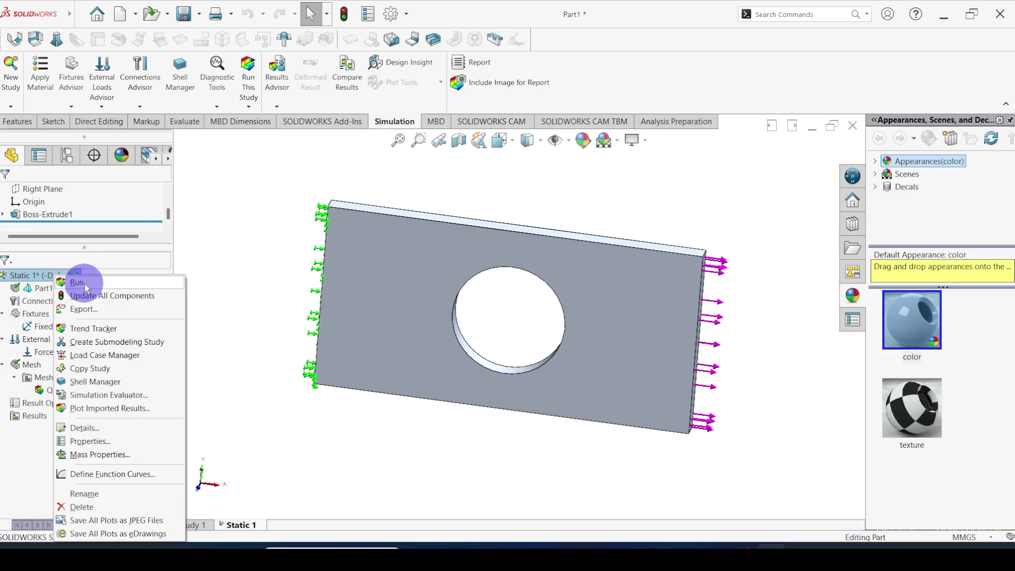
pyautogui.click(77, 283)
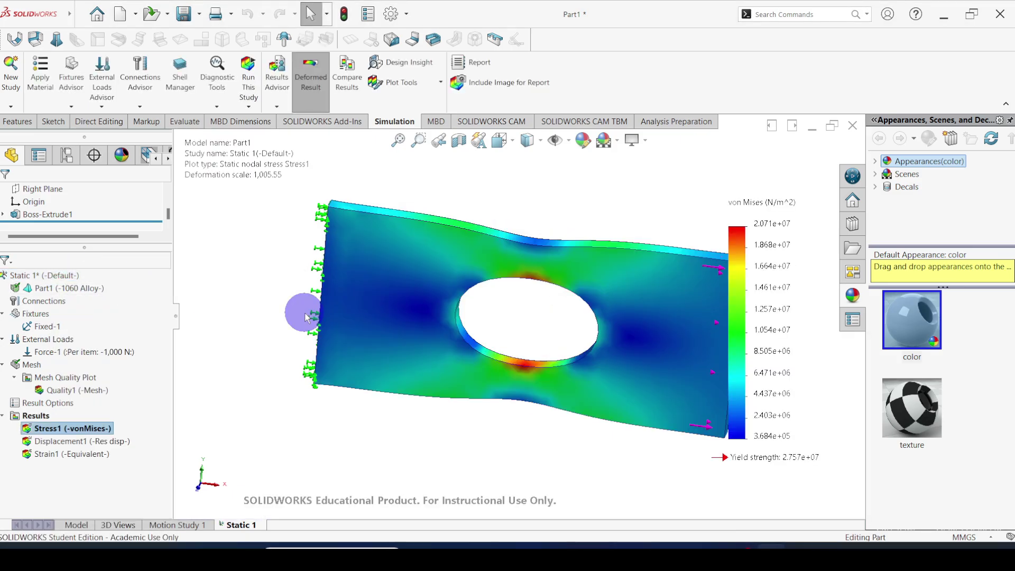
# Step: Examine the von Mises stress distribution around the hole and its legend, and display the resultant displacement plot
pyautogui.moveTo(502, 311); pyautogui.dragTo(576, 312, button='middle')
pyautogui.moveTo(537, 360); pyautogui.dragTo(526, 359, button='middle')
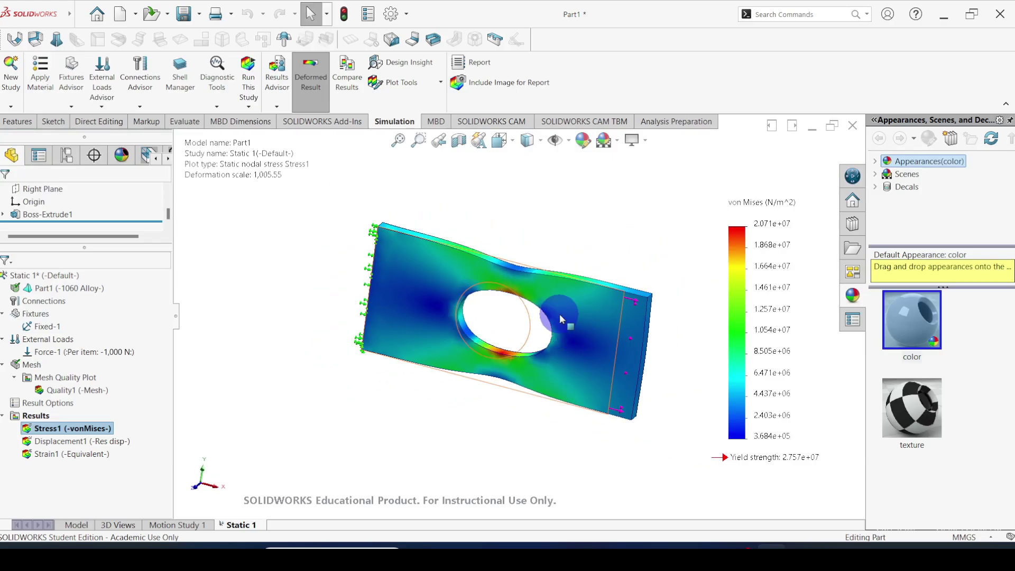
pyautogui.moveTo(732, 202); pyautogui.dragTo(759, 206)
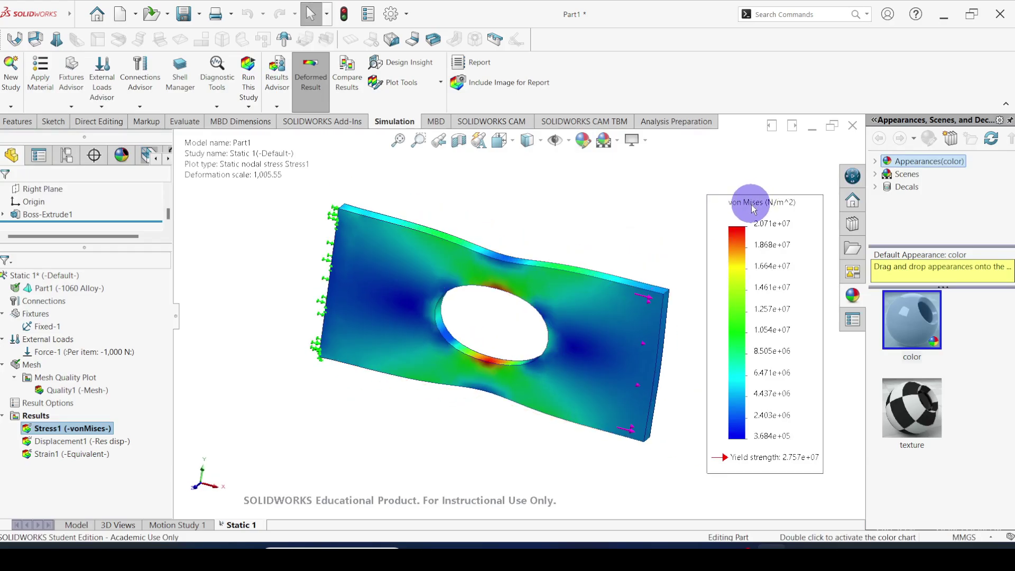
pyautogui.scroll(-1, 765, 233)
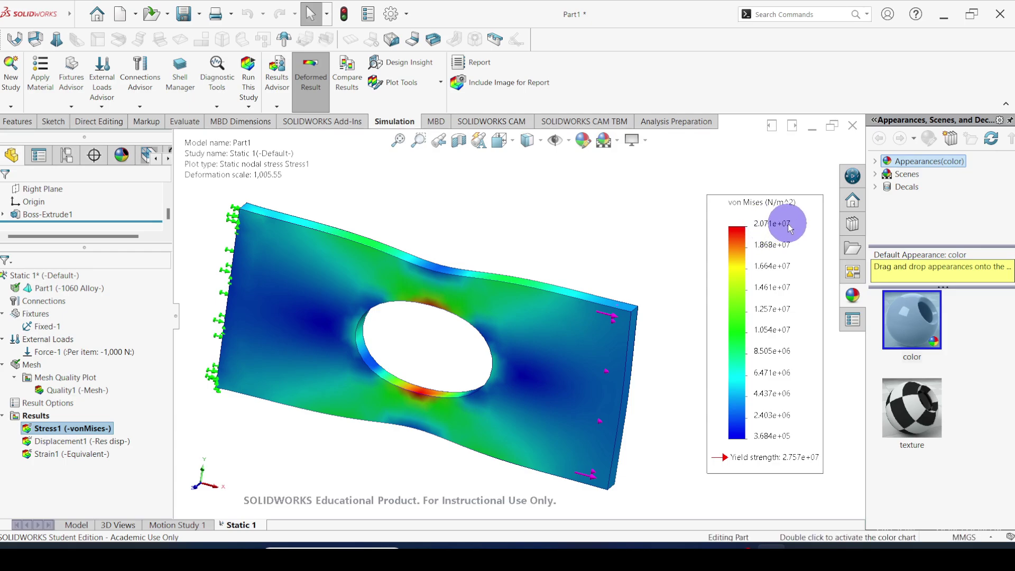
pyautogui.press('f')
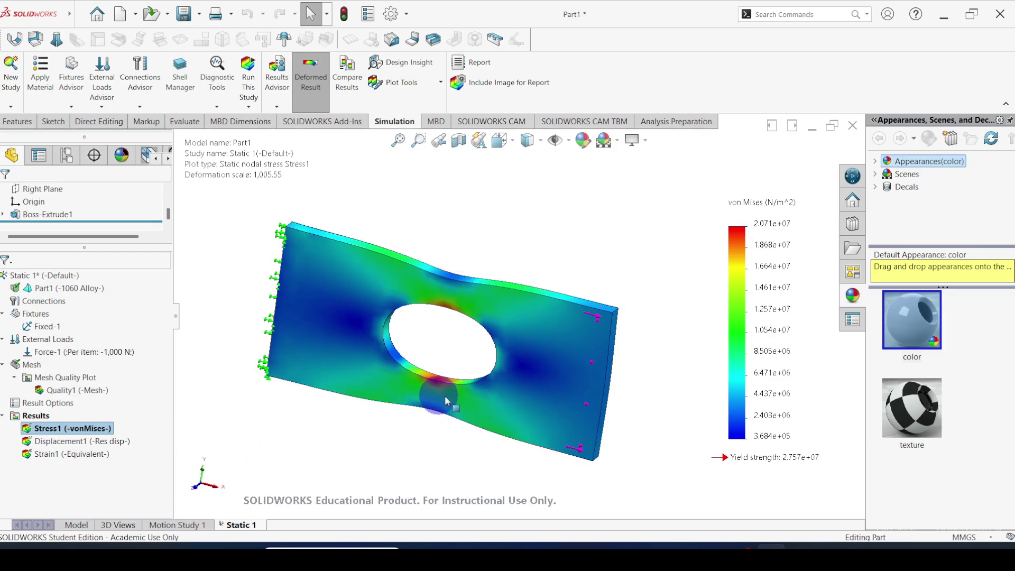
pyautogui.doubleClick(68, 443)
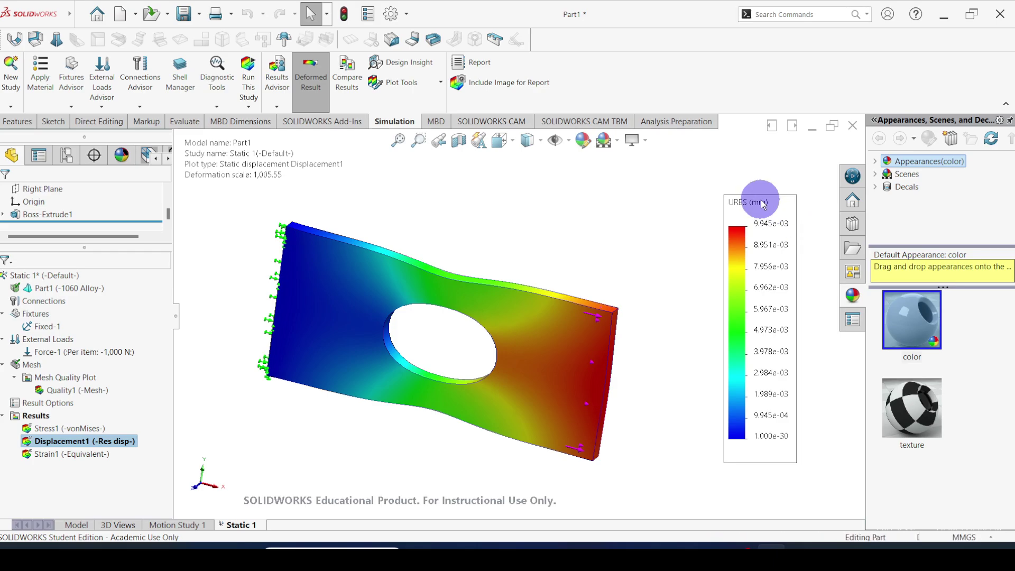
# Step: Set the von Mises stress plot's deformation scale to 1 and display the plot
pyautogui.rightClick(45, 429)
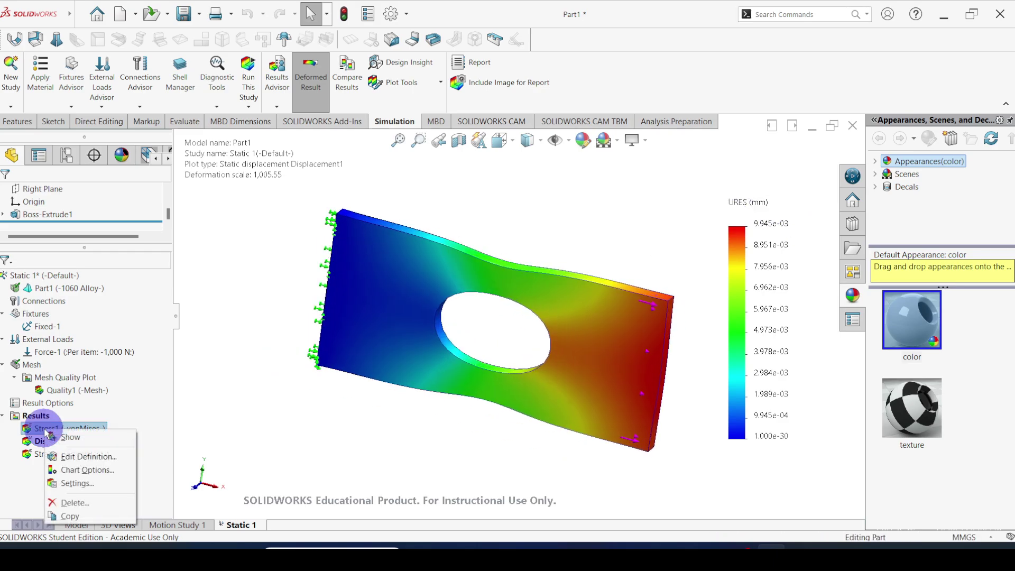
pyautogui.click(75, 482)
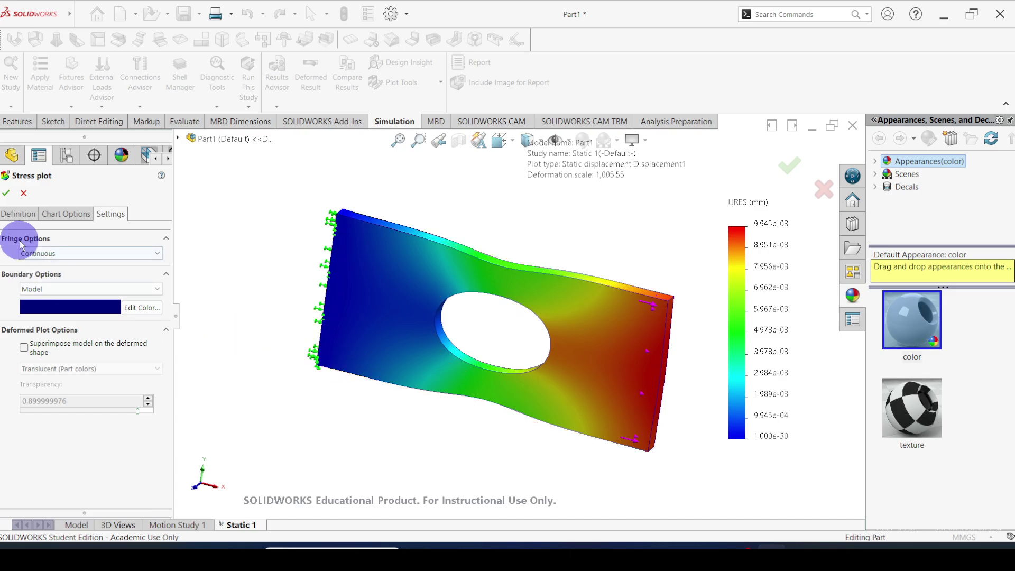
pyautogui.click(16, 214)
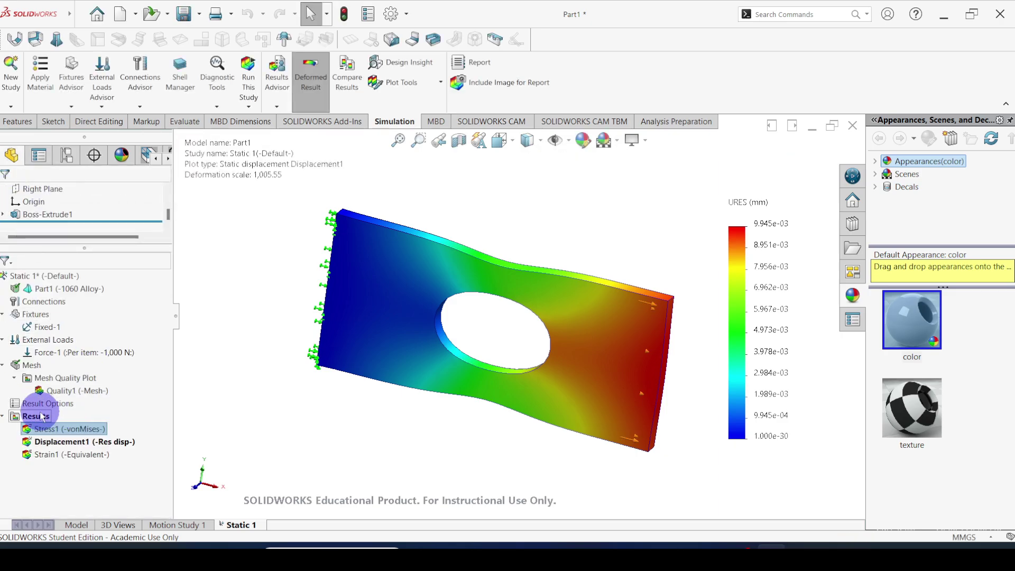
pyautogui.rightClick(46, 429)
pyautogui.click(72, 438)
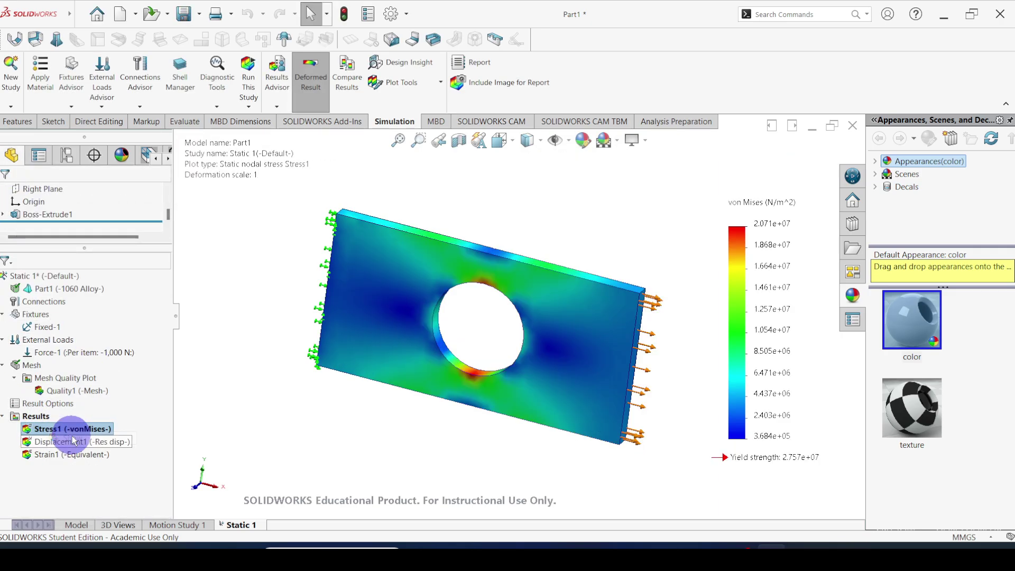
pyautogui.moveTo(454, 336); pyautogui.dragTo(522, 314, button='middle')
pyautogui.scroll(-3, 522, 314)
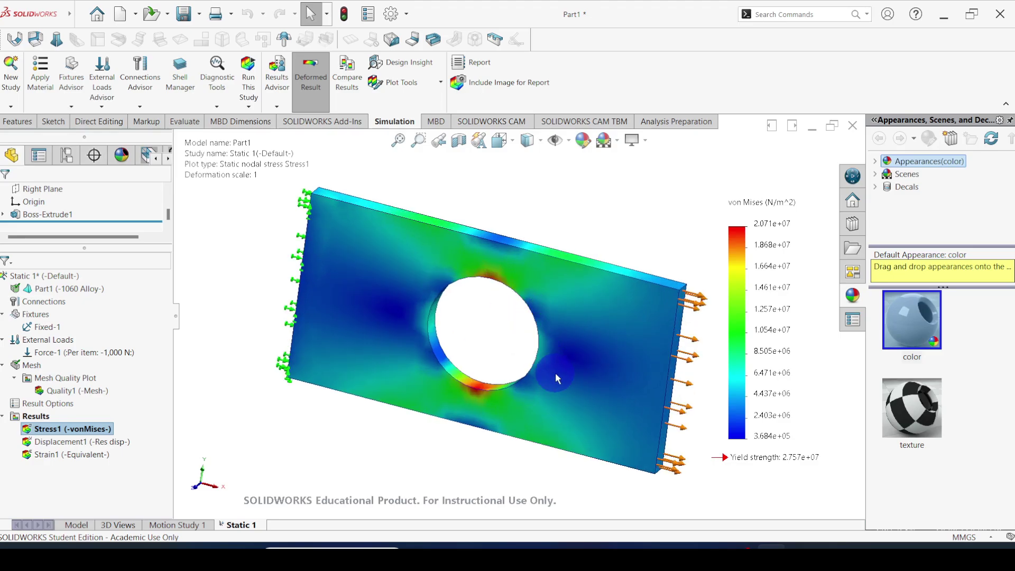
# Step: Reopen the stress plot's settings and enable the minimum and maximum annotations
pyautogui.click(43, 428)
pyautogui.rightClick(42, 433)
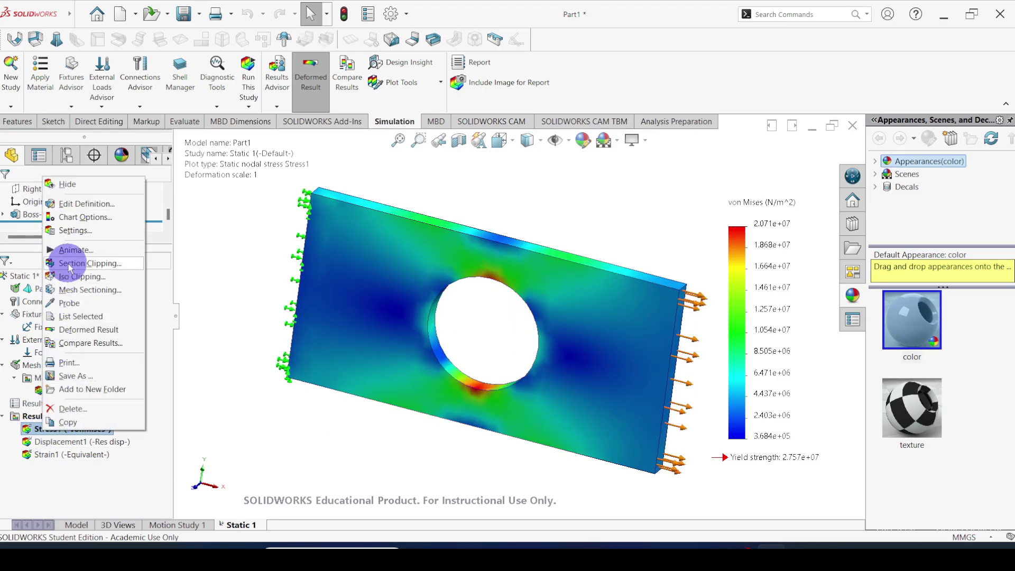
pyautogui.press('Escape')
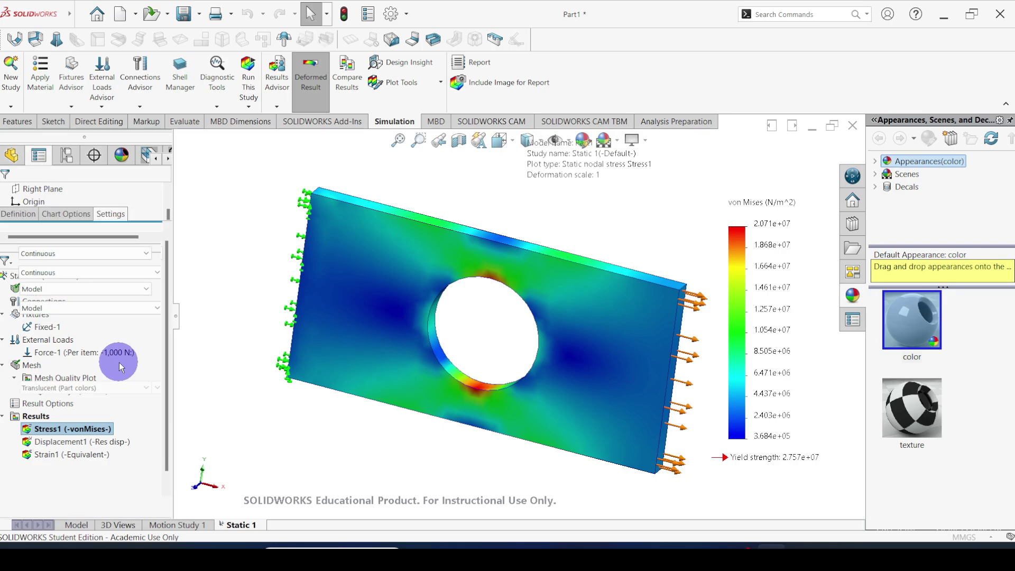
pyautogui.click(22, 213)
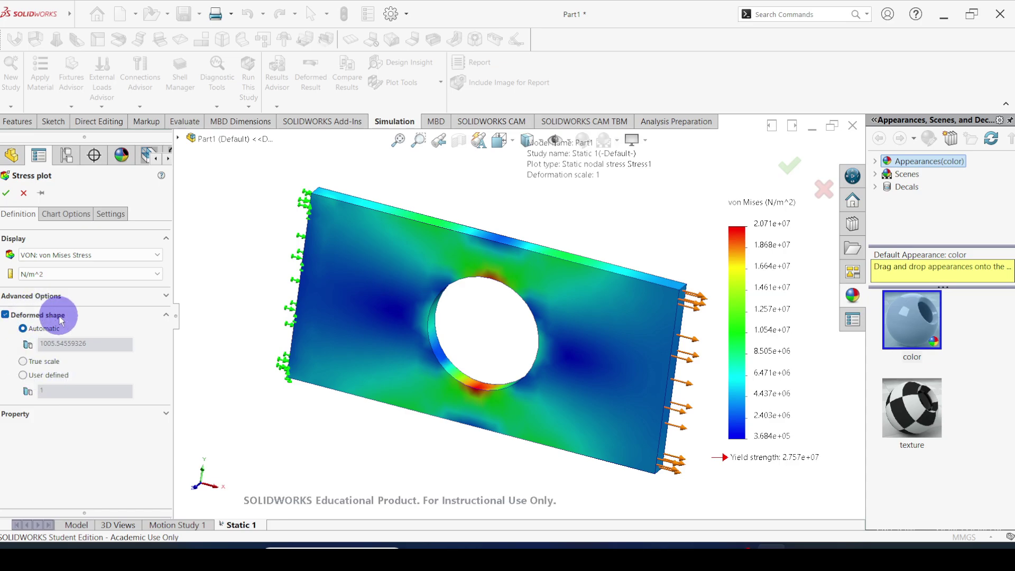
pyautogui.click(66, 216)
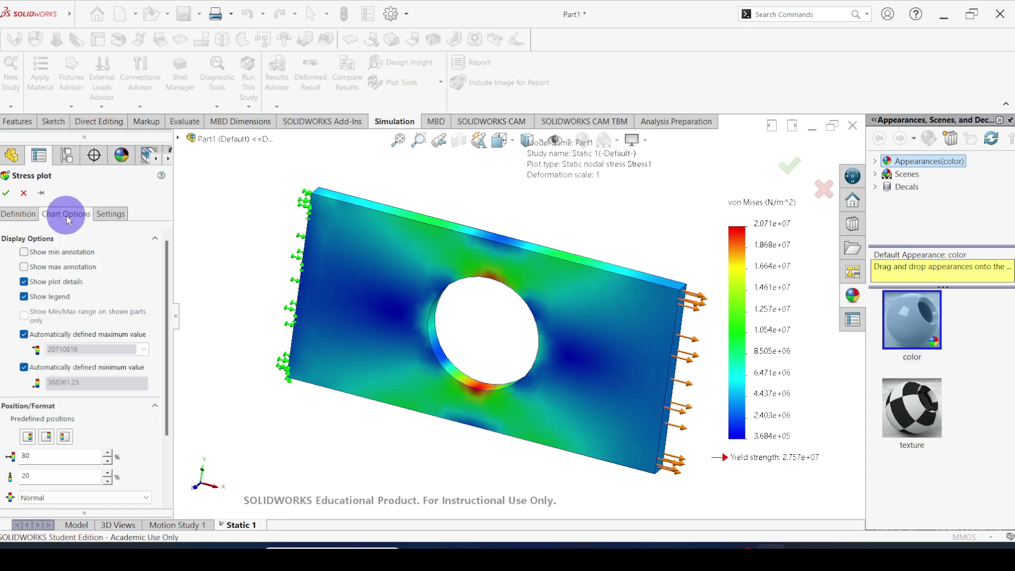
pyautogui.click(24, 252)
pyautogui.click(24, 267)
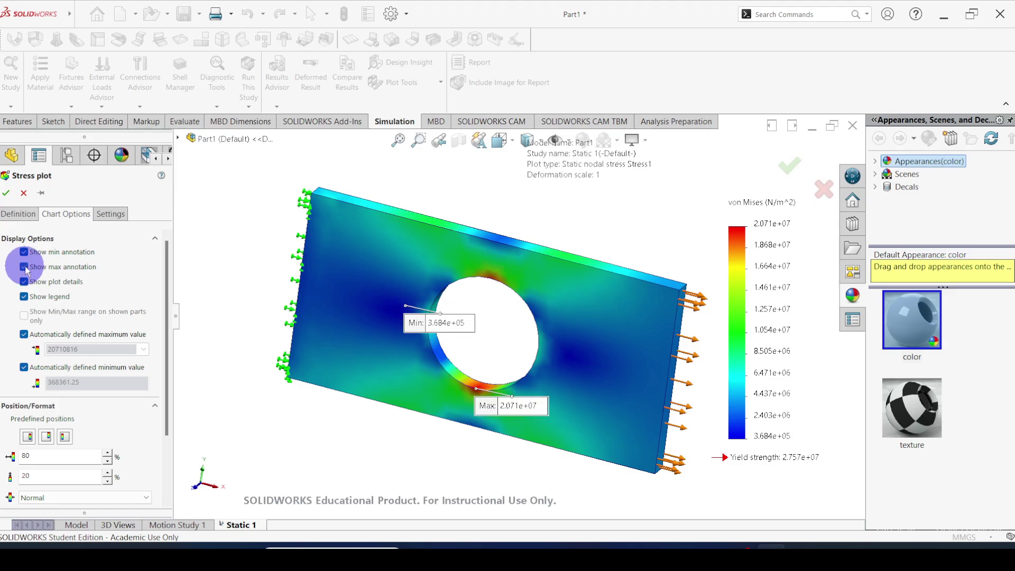
# Step: Reposition the maximum stress label above the hole's lower edge and the minimum label near the plate's fixed end, clear of their marked points
pyautogui.moveTo(505, 412)
pyautogui.mouseDown()
pyautogui.moveTo(489, 407)
pyautogui.moveTo(531, 225)
pyautogui.mouseUp()
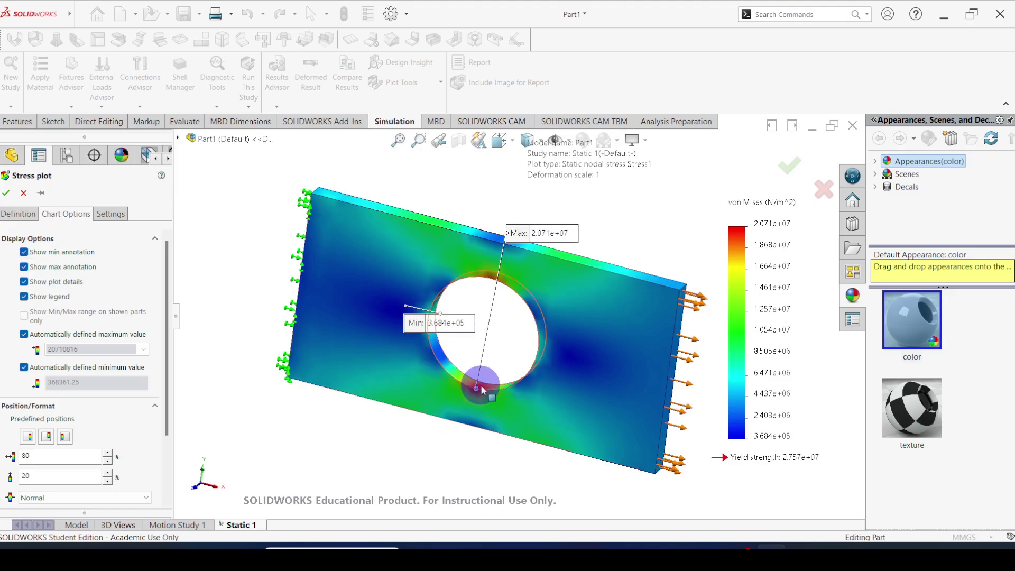
pyautogui.scroll(-4, 481, 384)
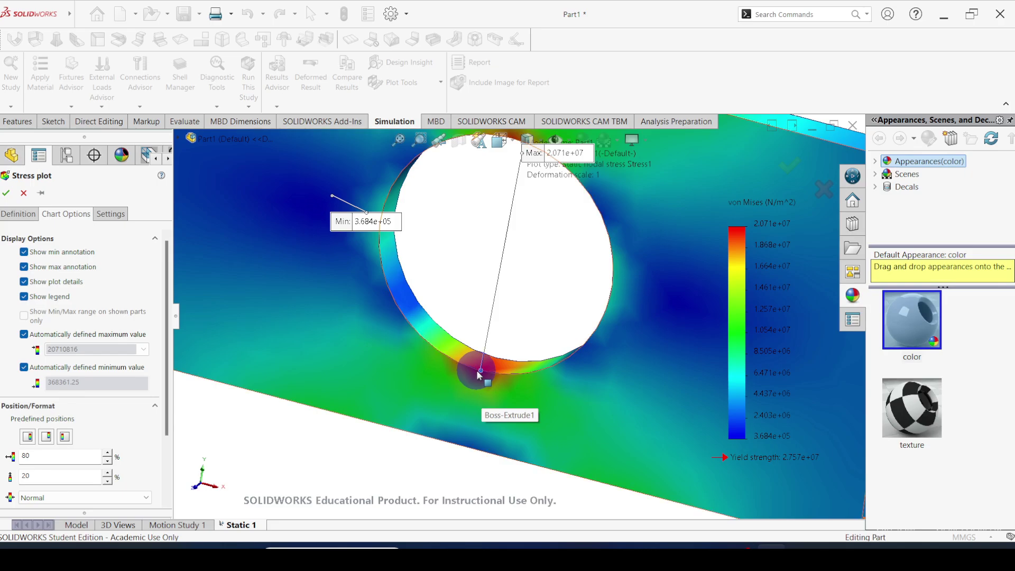
pyautogui.scroll(4, 478, 375)
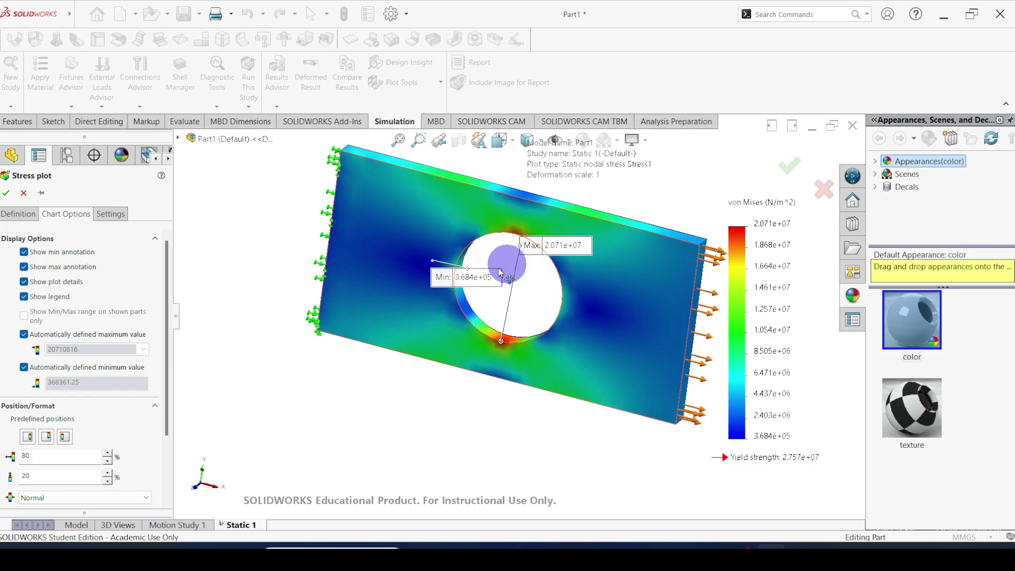
pyautogui.moveTo(444, 277); pyautogui.dragTo(299, 246)
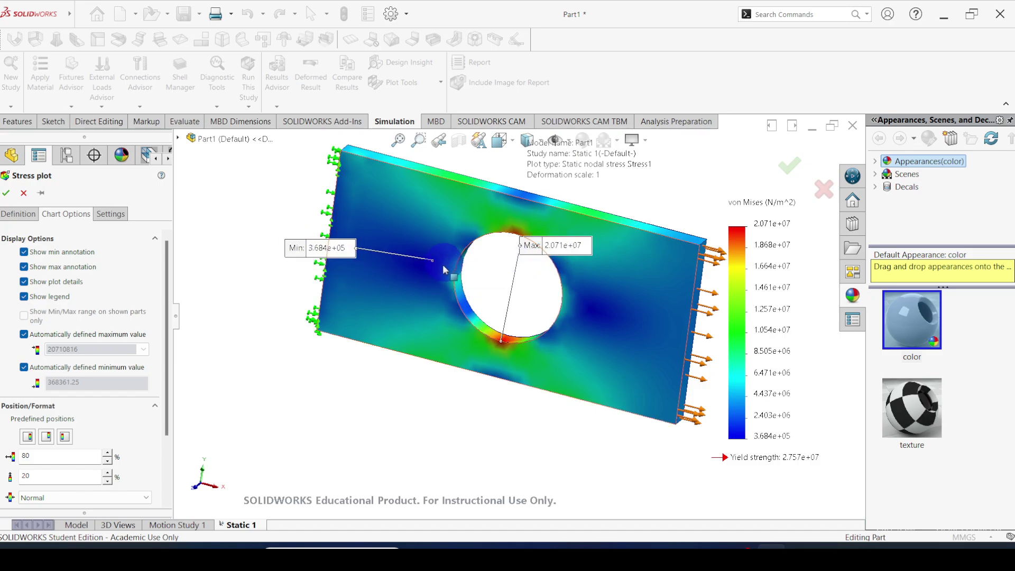
# Step: Set the stress plot's fringe option to Discrete and inspect the color bands around the hole
pyautogui.click(109, 215)
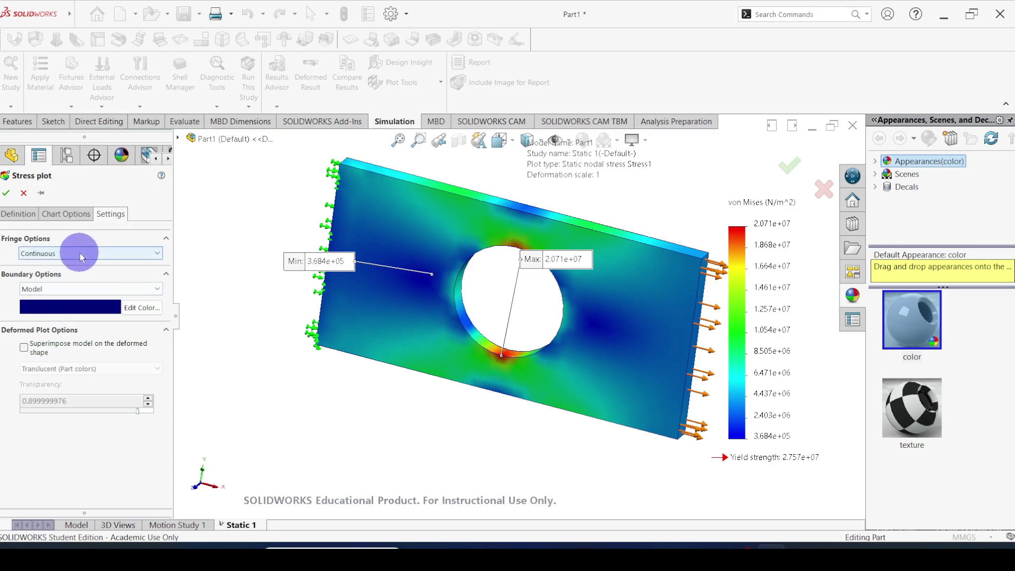
pyautogui.scroll(2, 560, 294)
pyautogui.scroll(-3, 466, 284)
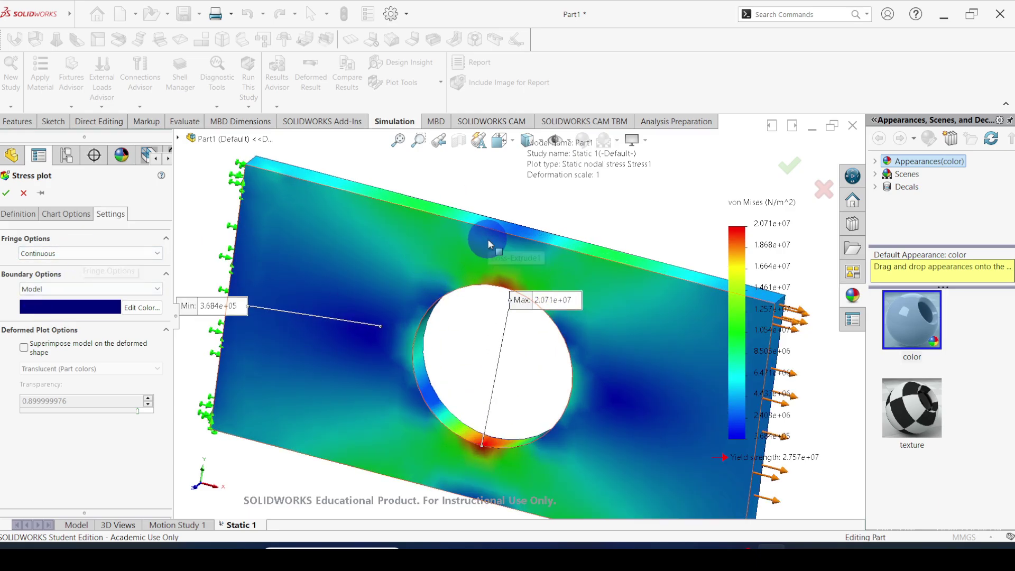
pyautogui.scroll(2, 376, 300)
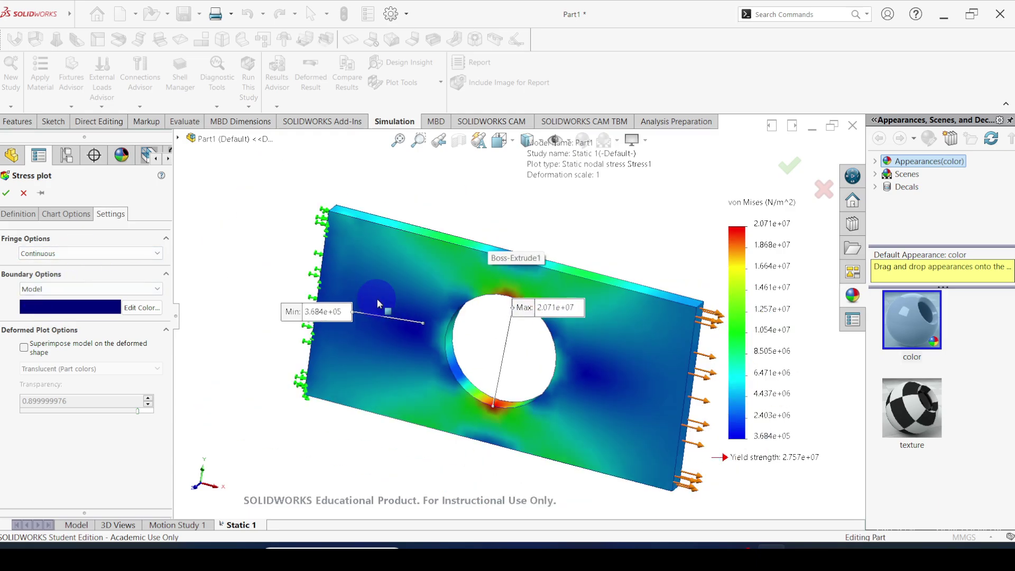
pyautogui.click(46, 252)
pyautogui.click(58, 284)
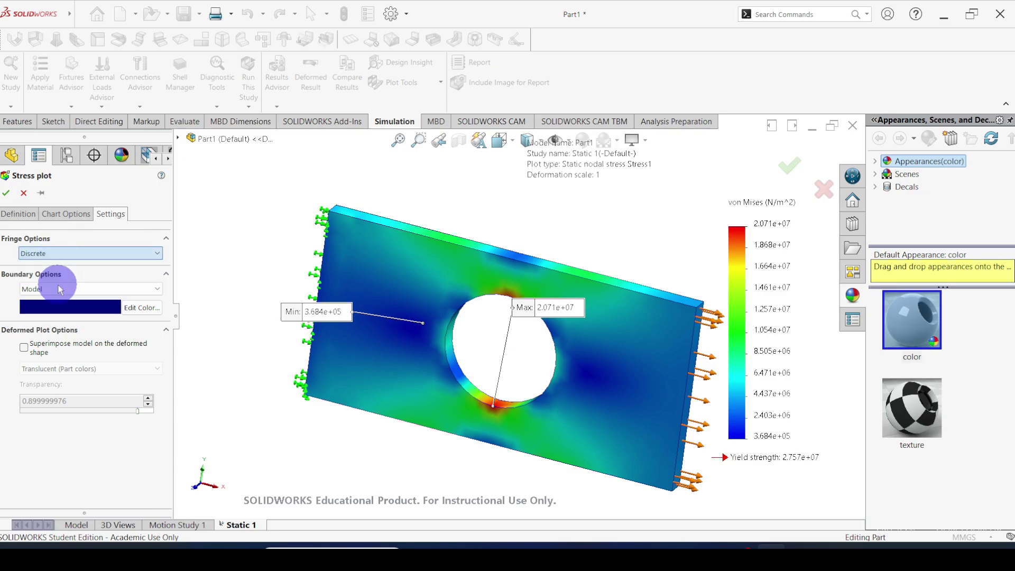
pyautogui.scroll(-3, 520, 359)
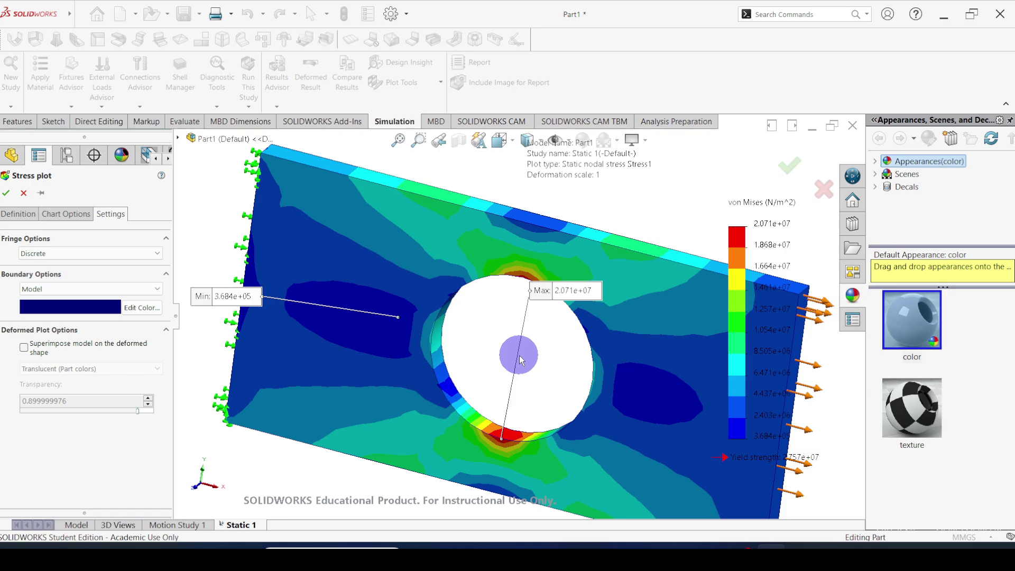
pyautogui.scroll(-1, 502, 407)
pyautogui.scroll(3, 508, 423)
# Step: Set the stress plot's boundary option to Mesh, inspect the elements around the hole, and accept the settings
pyautogui.click(127, 289)
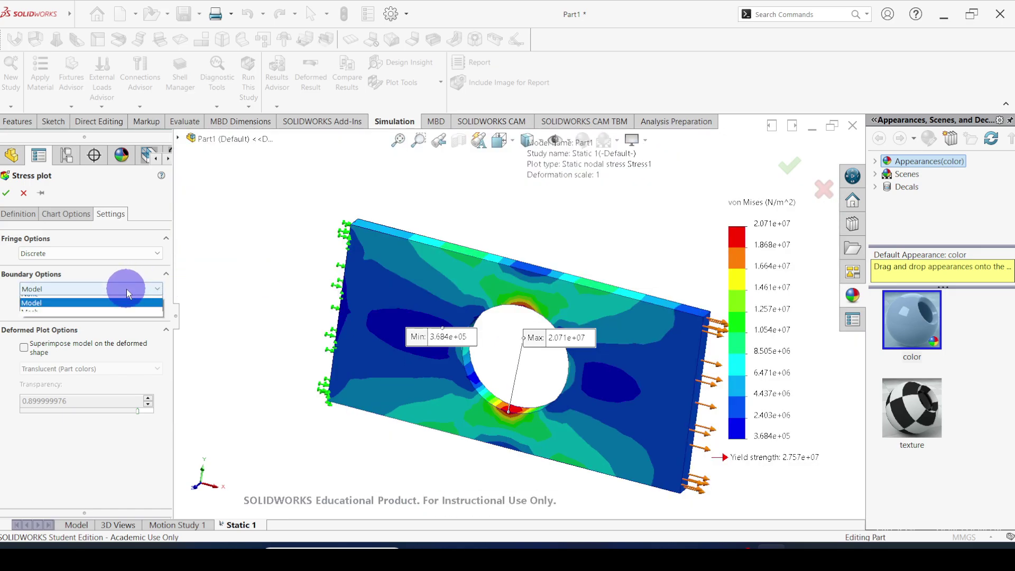
pyautogui.click(30, 303)
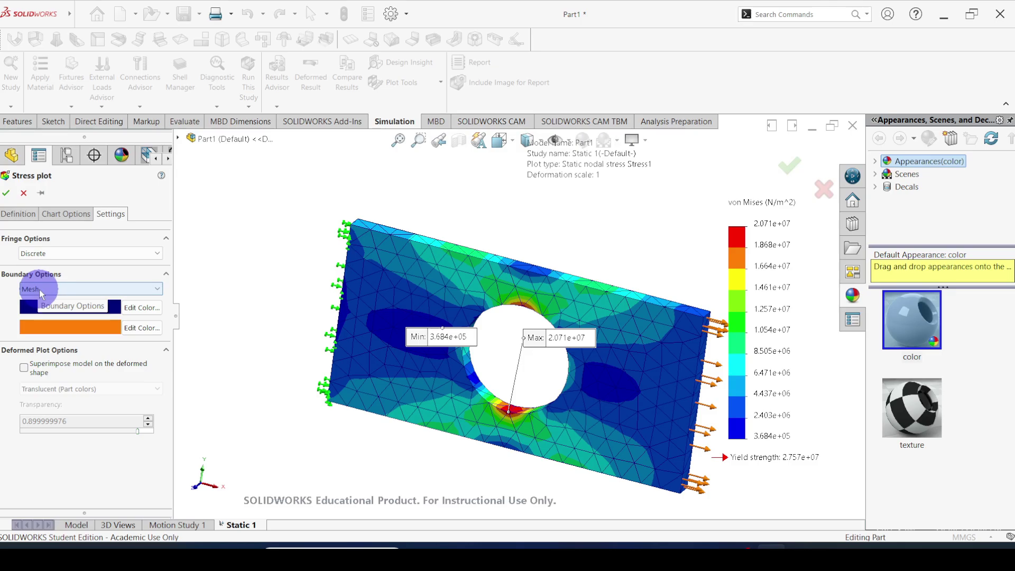
pyautogui.scroll(-1, 502, 380)
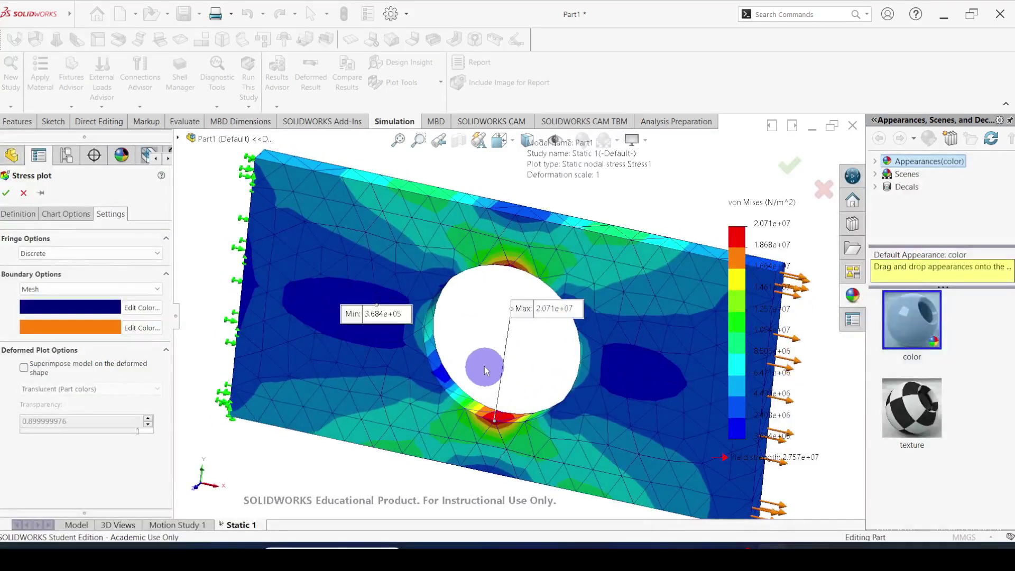
pyautogui.scroll(2, 518, 320)
pyautogui.scroll(-1, 529, 344)
pyautogui.press('Return')
# Step: Animate the von Mises stress plot, slow the animation speed to 25, and close the animation
pyautogui.rightClick(45, 429)
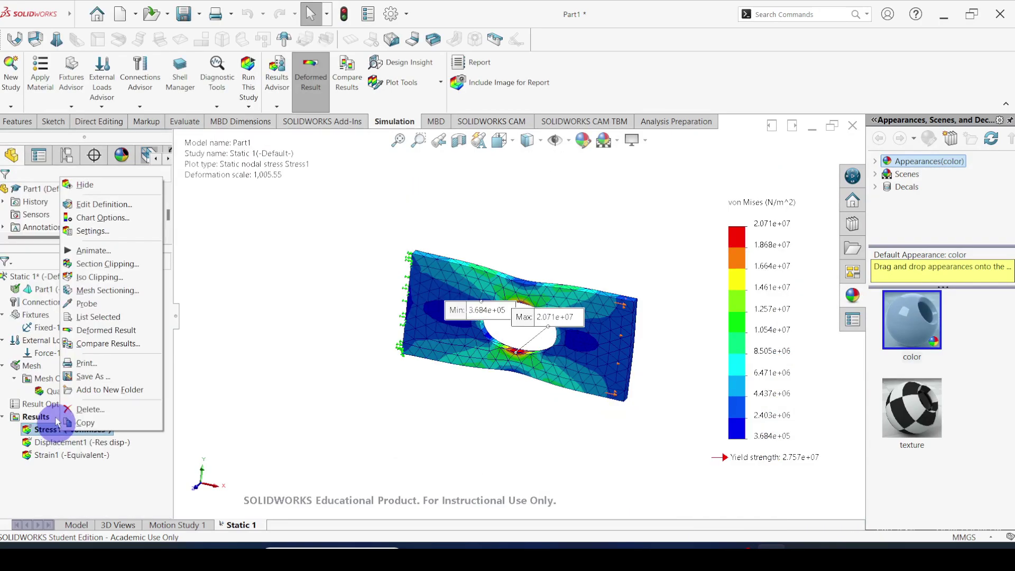
pyautogui.click(84, 251)
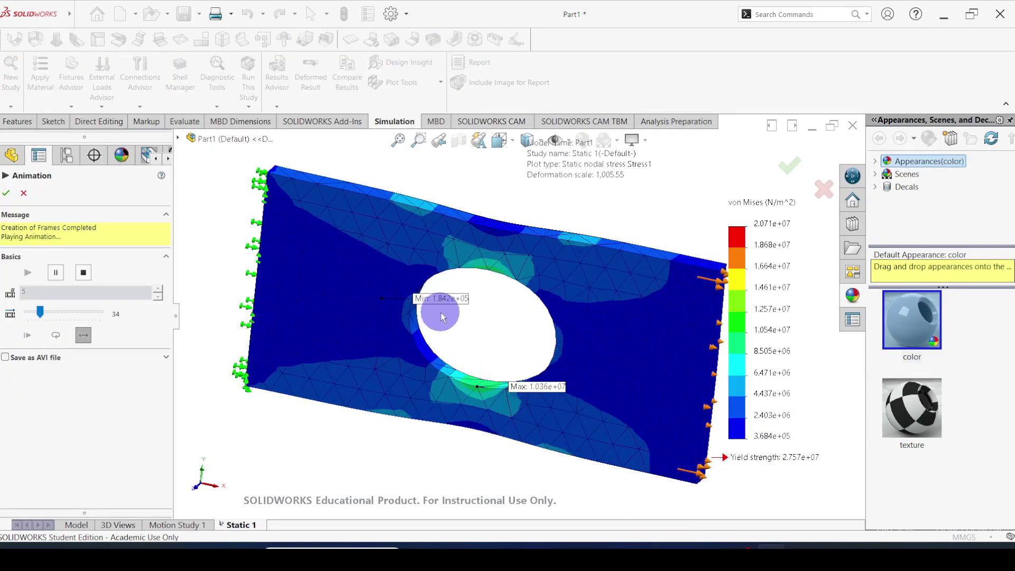
pyautogui.click(41, 314)
pyautogui.moveTo(41, 316)
pyautogui.mouseDown()
pyautogui.moveTo(50, 323)
pyautogui.moveTo(37, 317)
pyautogui.mouseUp()
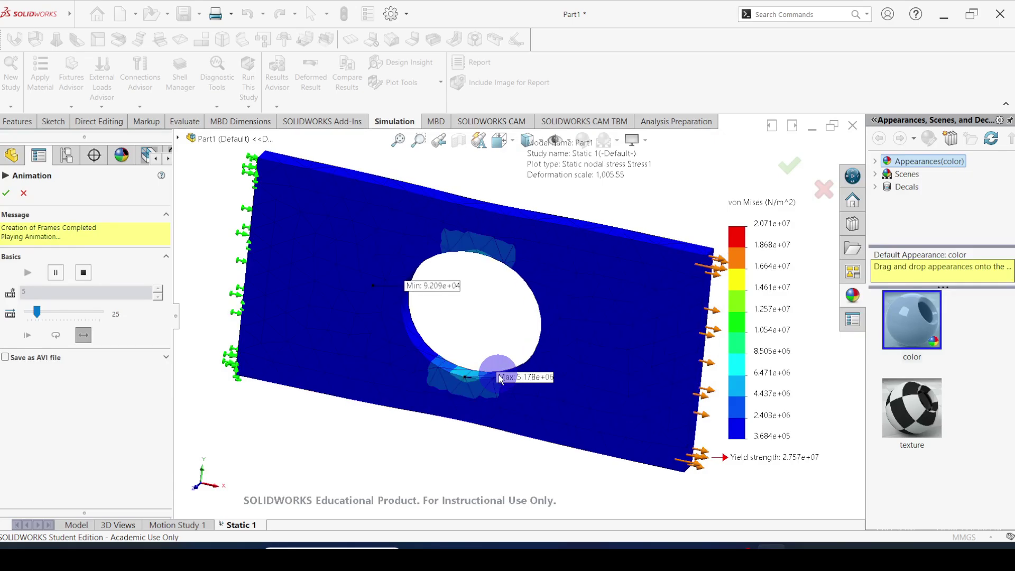
pyautogui.click(6, 193)
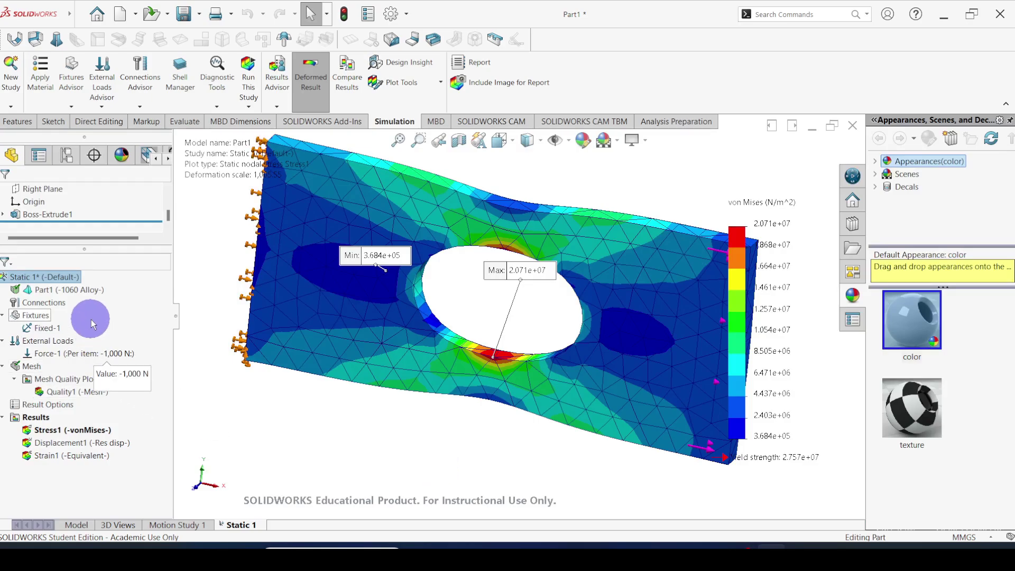
# Step: Copy the Static 1 study as a static study named FINE MESH and check both studies' trees
pyautogui.click(49, 281)
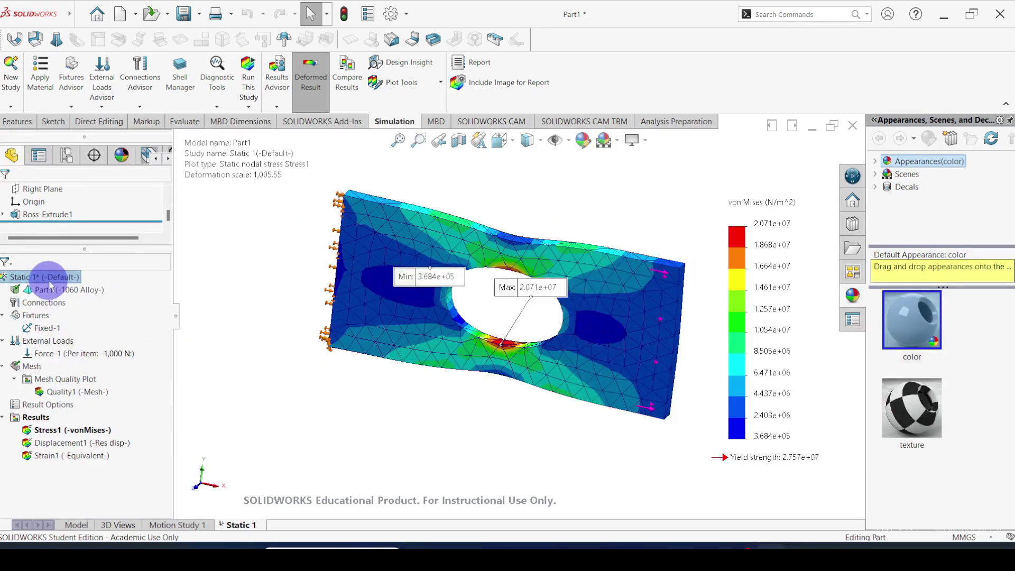
pyautogui.rightClick(51, 279)
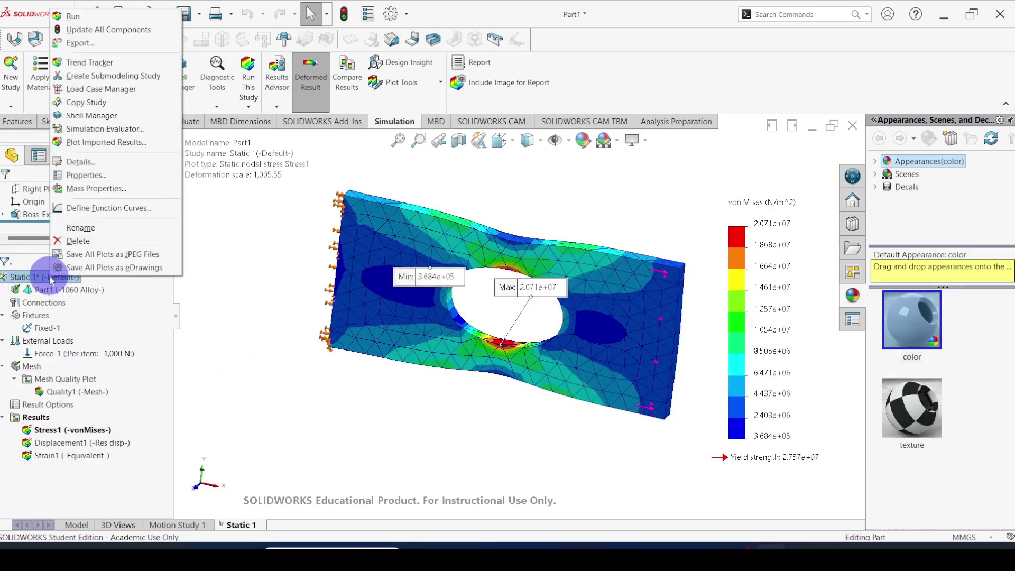
pyautogui.click(99, 103)
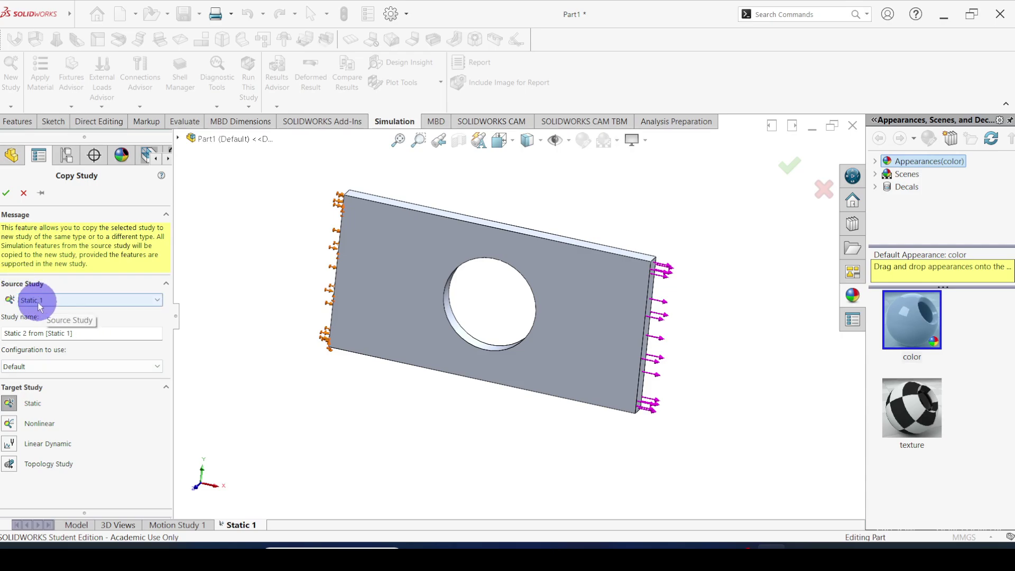
pyautogui.tripleClick(82, 333)
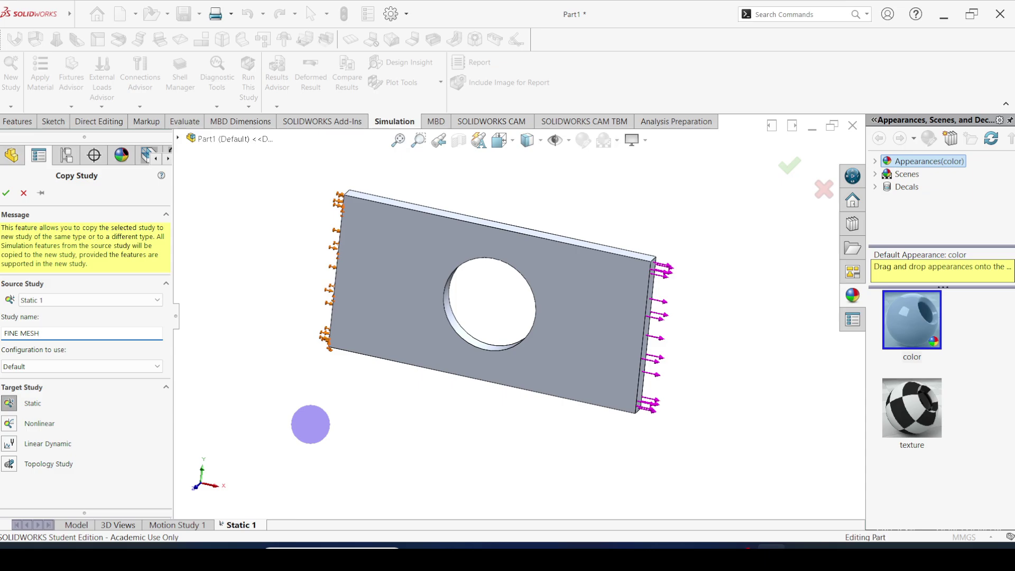
pyautogui.press('Return')
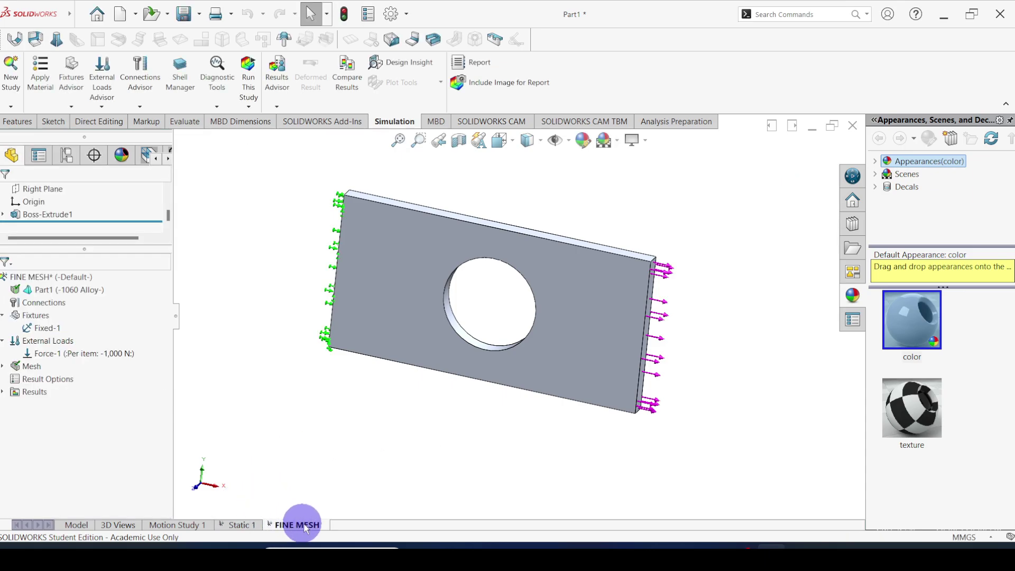
pyautogui.click(238, 525)
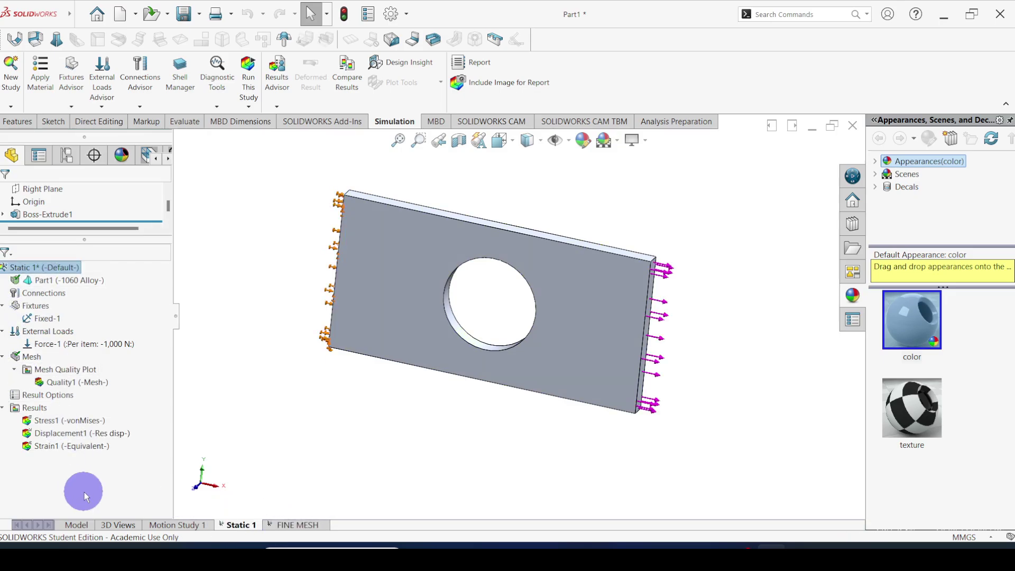
pyautogui.click(298, 525)
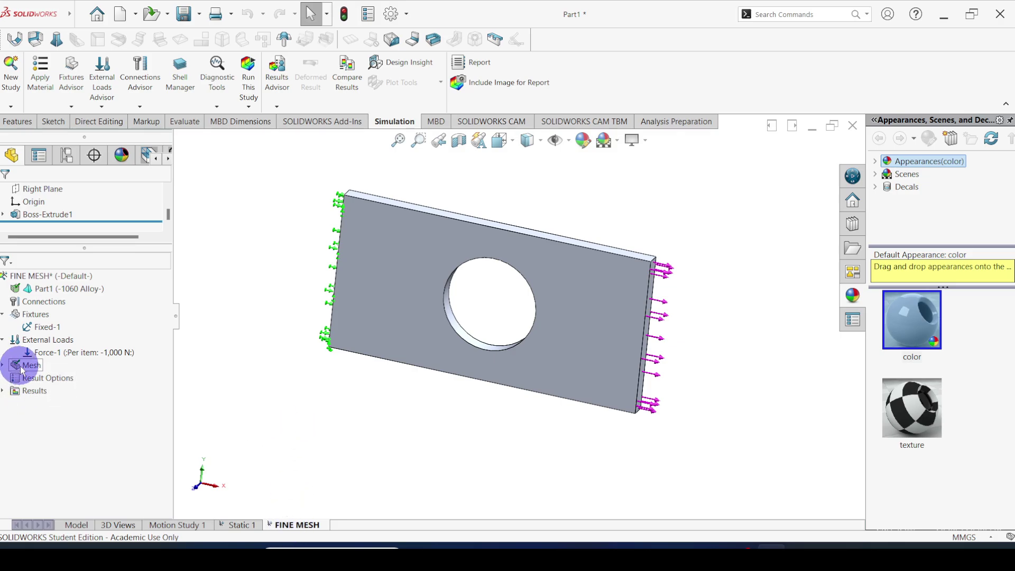
# Step: Remesh the plate in the FINE MESH study at the finest mesh density with mesh parameters enabled
pyautogui.scroll(-3, 512, 299)
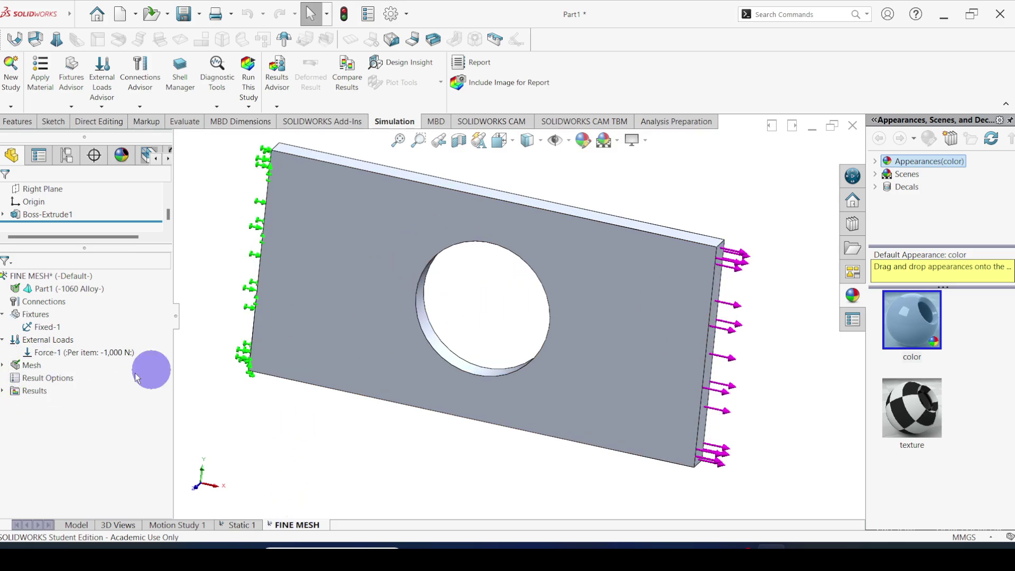
pyautogui.rightClick(22, 365)
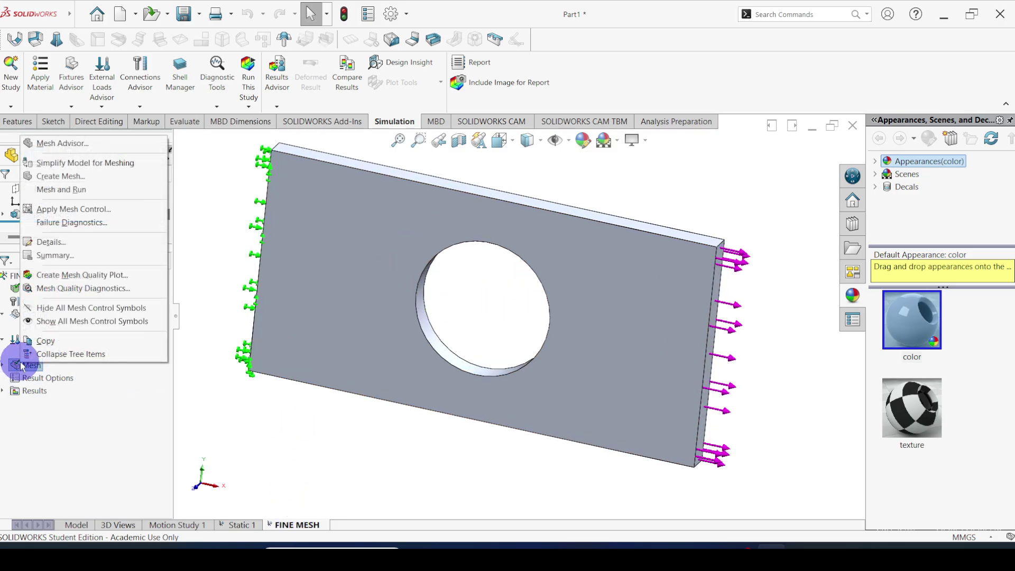
pyautogui.click(59, 176)
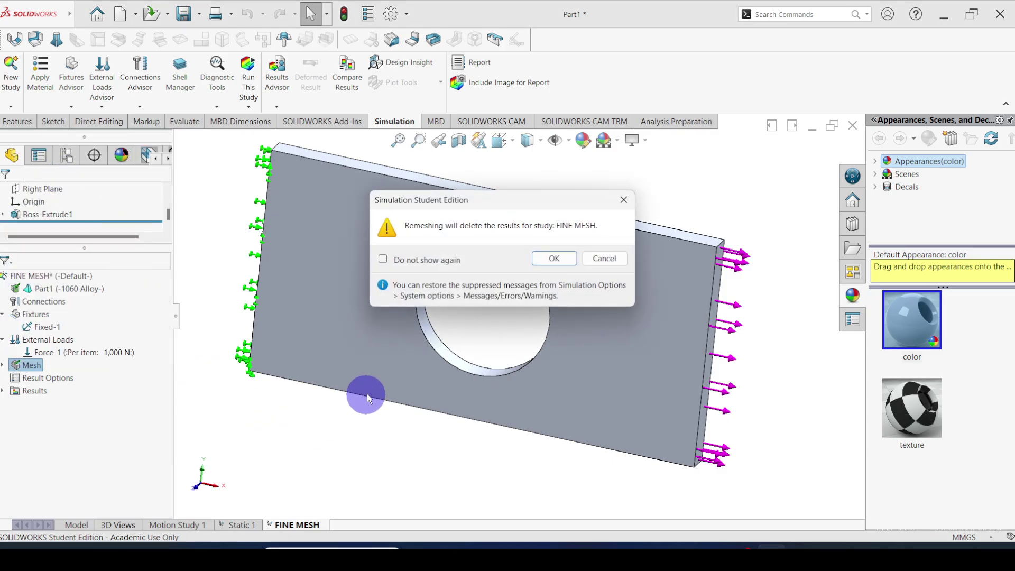
pyautogui.click(554, 257)
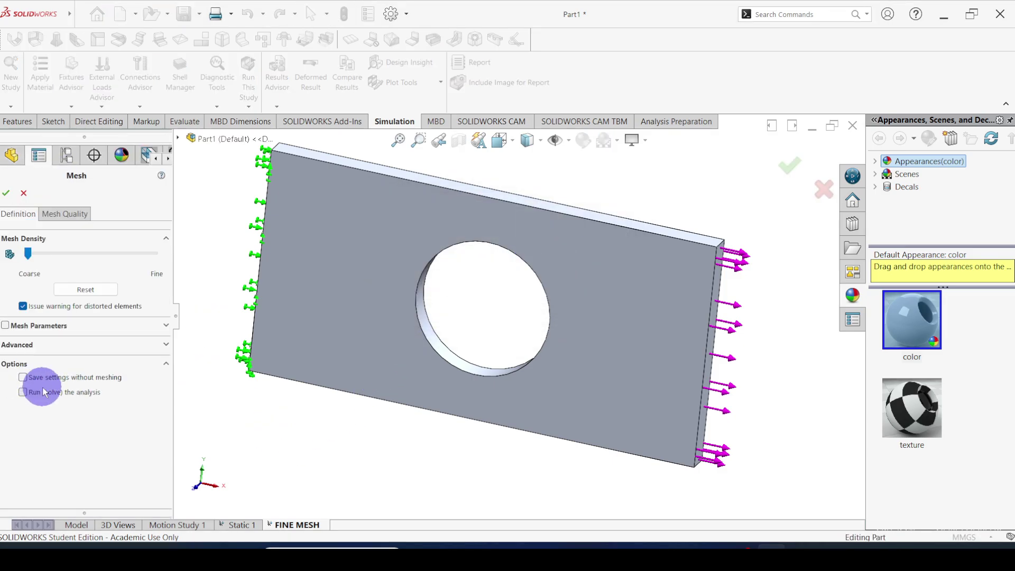
pyautogui.moveTo(28, 254); pyautogui.dragTo(200, 253)
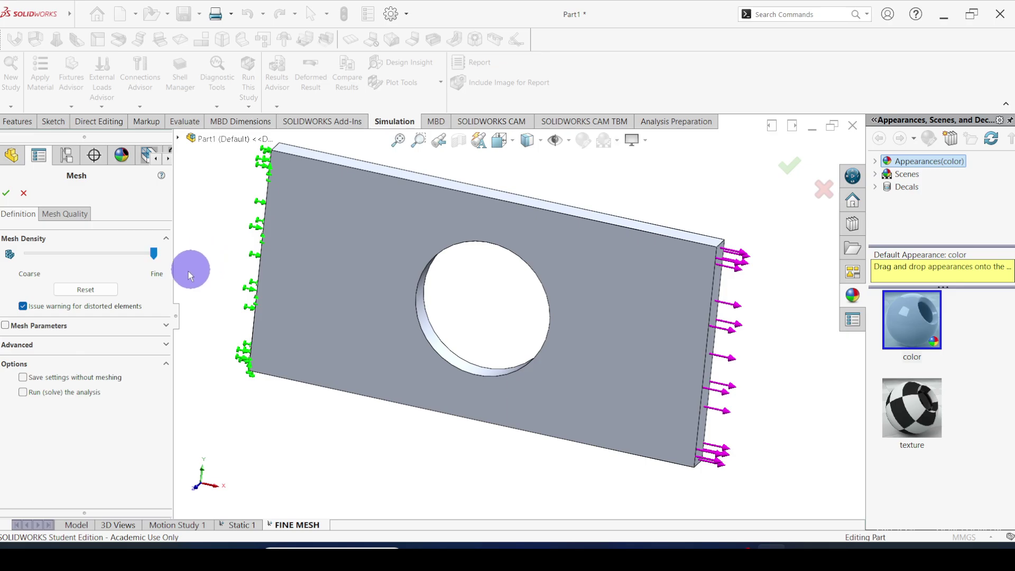
pyautogui.click(6, 325)
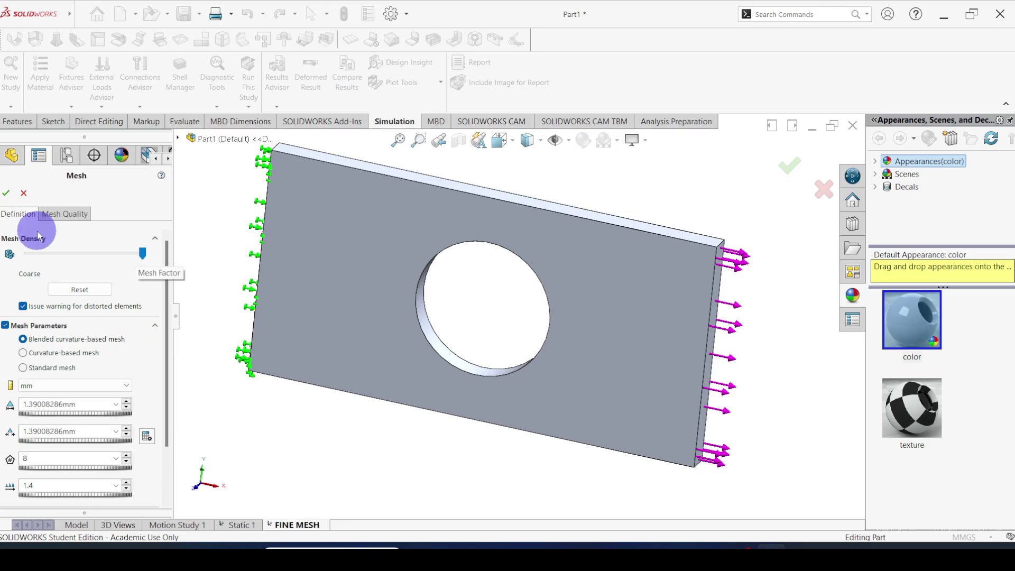
pyautogui.click(7, 192)
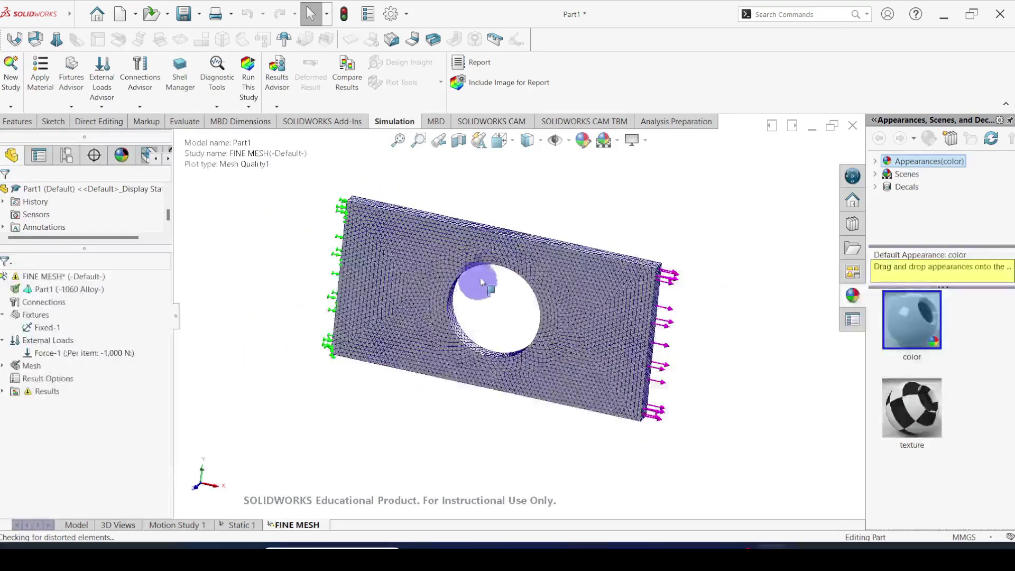
# Step: Inspect the refined mesh around the hole and run the FINE MESH study
pyautogui.moveTo(497, 312); pyautogui.dragTo(459, 403, button='middle')
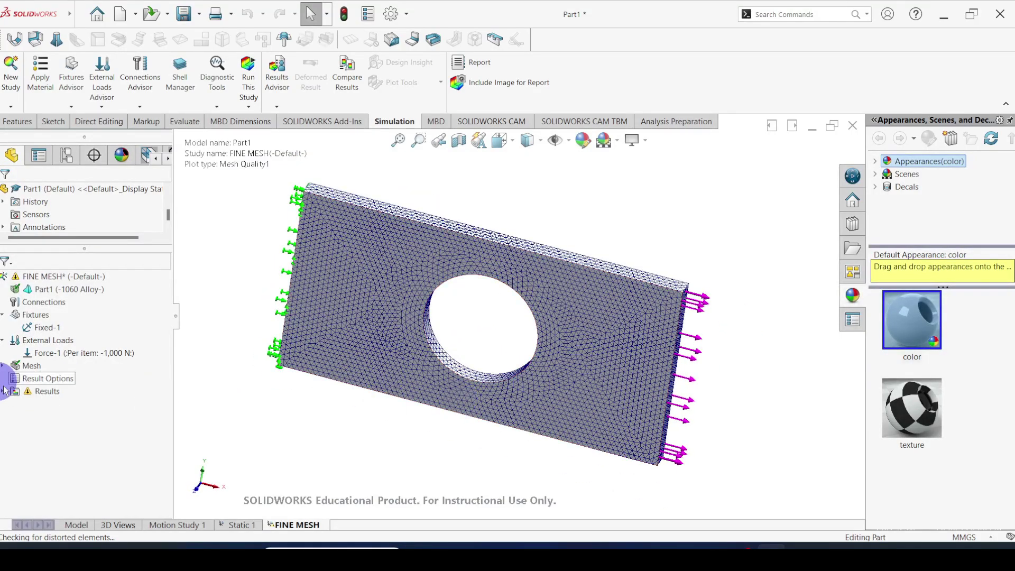
pyautogui.click(46, 280)
pyautogui.rightClick(50, 278)
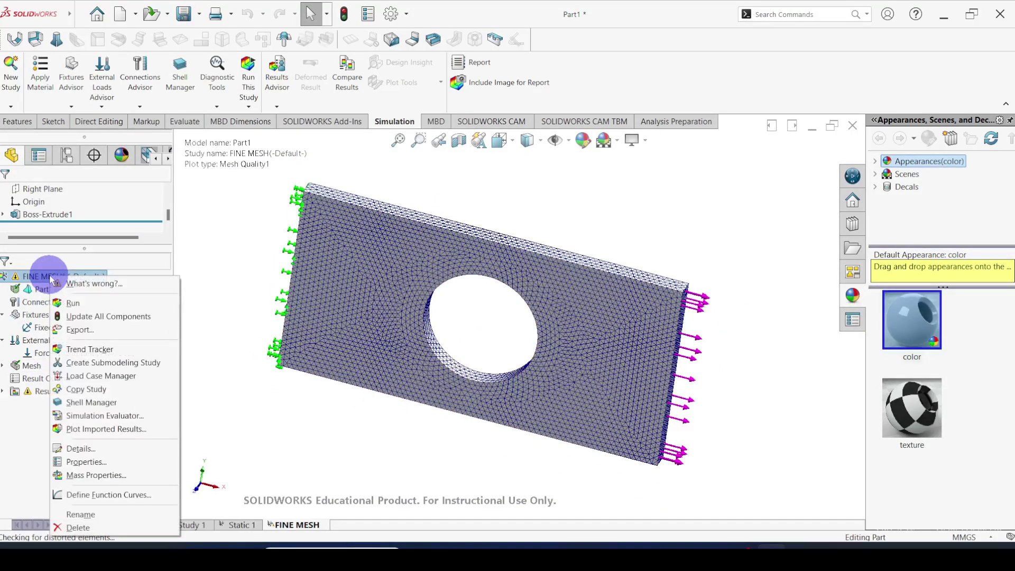
pyautogui.click(73, 304)
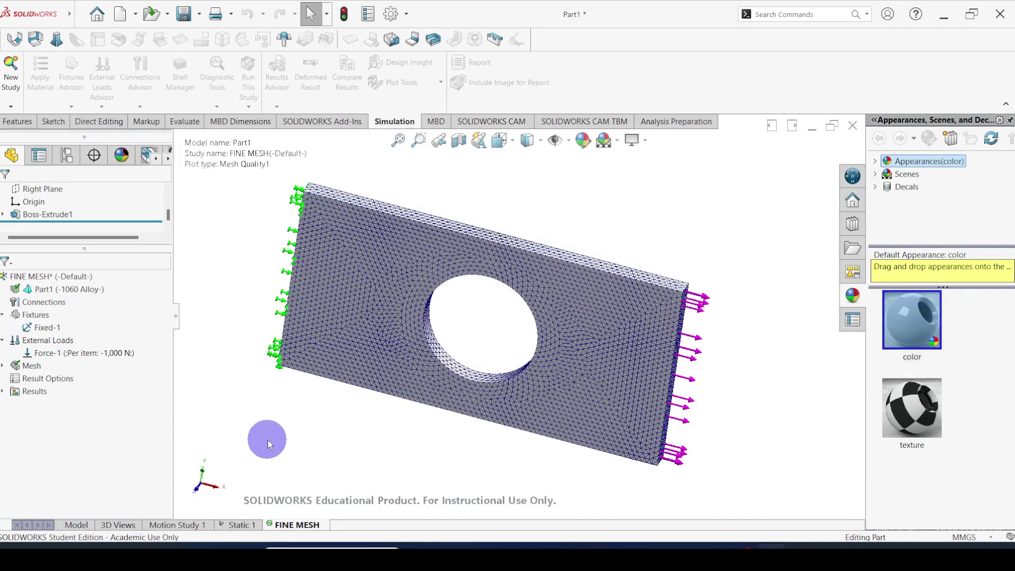
# Step: Move the fine-mesh stress plot's minimum and maximum labels away from the hole to the plate's upper edge
pyautogui.moveTo(484, 355); pyautogui.dragTo(555, 246)
pyautogui.moveTo(575, 357); pyautogui.dragTo(579, 330)
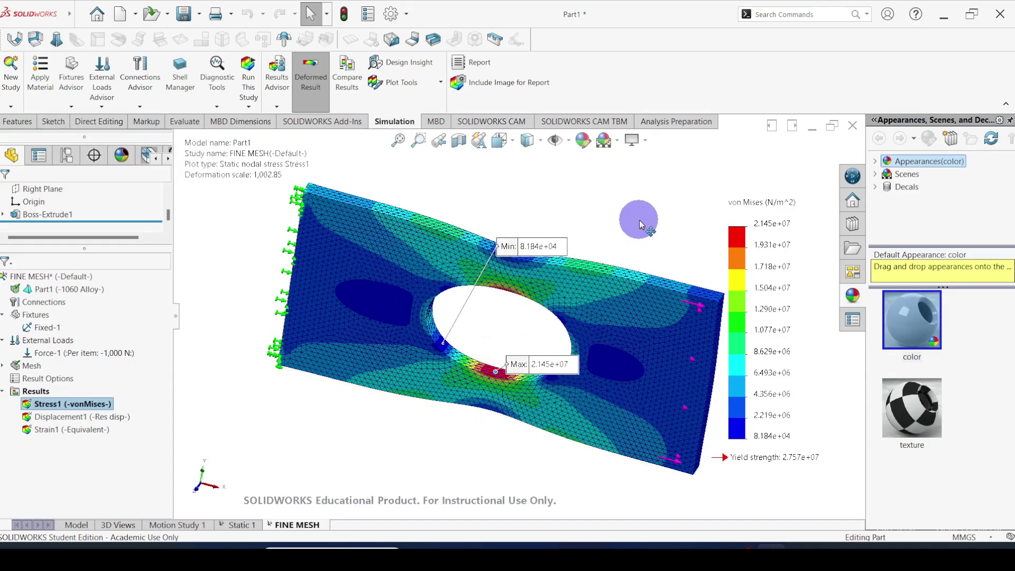
pyautogui.moveTo(531, 246); pyautogui.dragTo(535, 229)
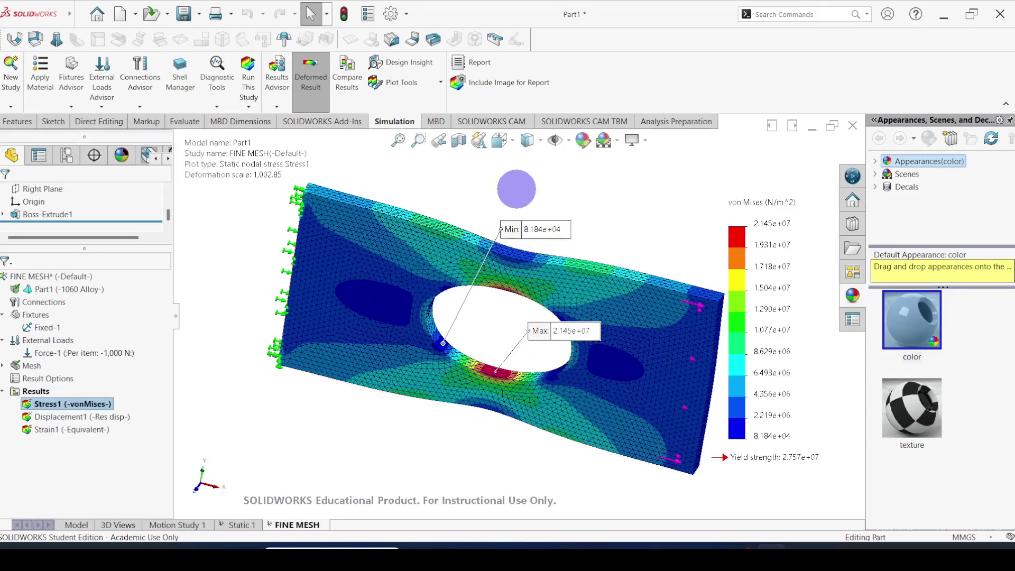
pyautogui.moveTo(544, 335); pyautogui.dragTo(554, 312)
pyautogui.moveTo(629, 225); pyautogui.dragTo(666, 174)
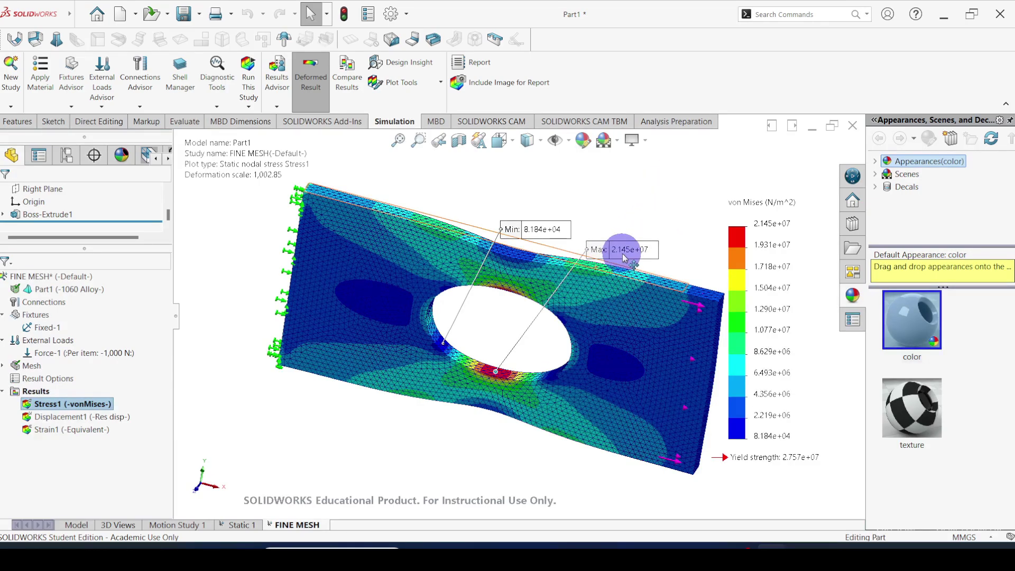
# Step: Display Static 1's von Mises stress plot and reposition its maximum label inside the hole to examine the coarse-mesh stresses around the edge
pyautogui.click(238, 526)
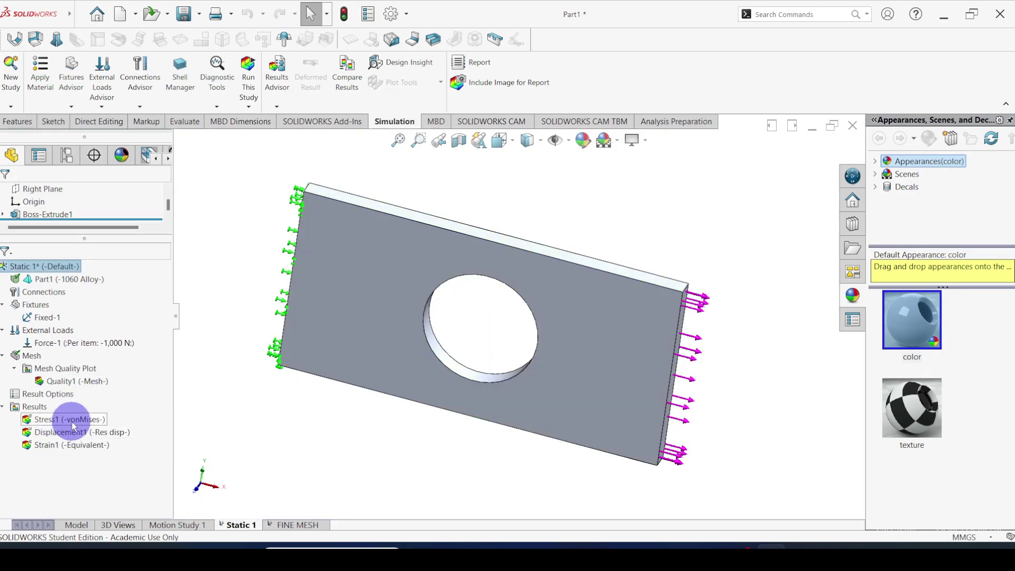
pyautogui.doubleClick(71, 420)
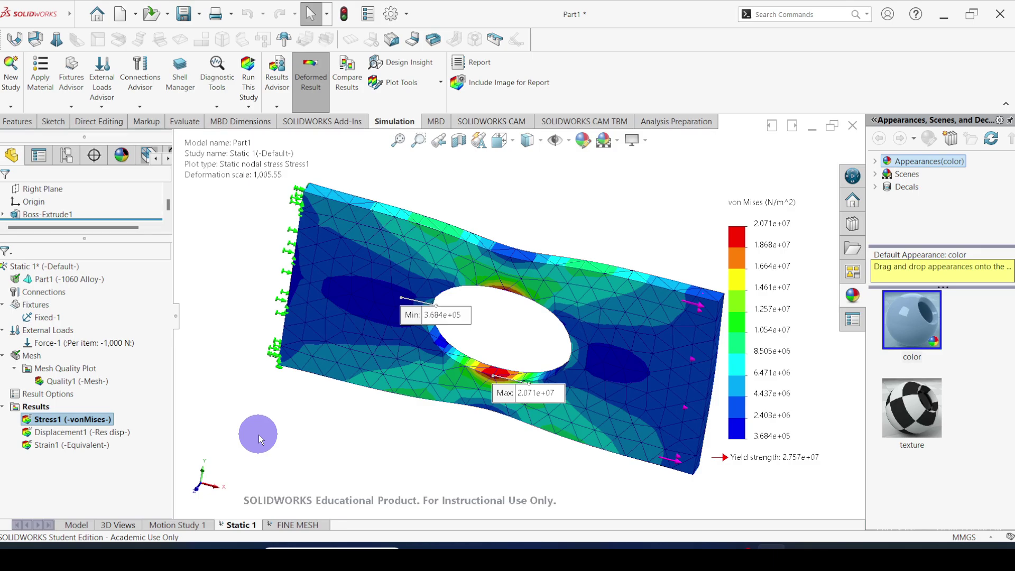
pyautogui.scroll(-4, 515, 359)
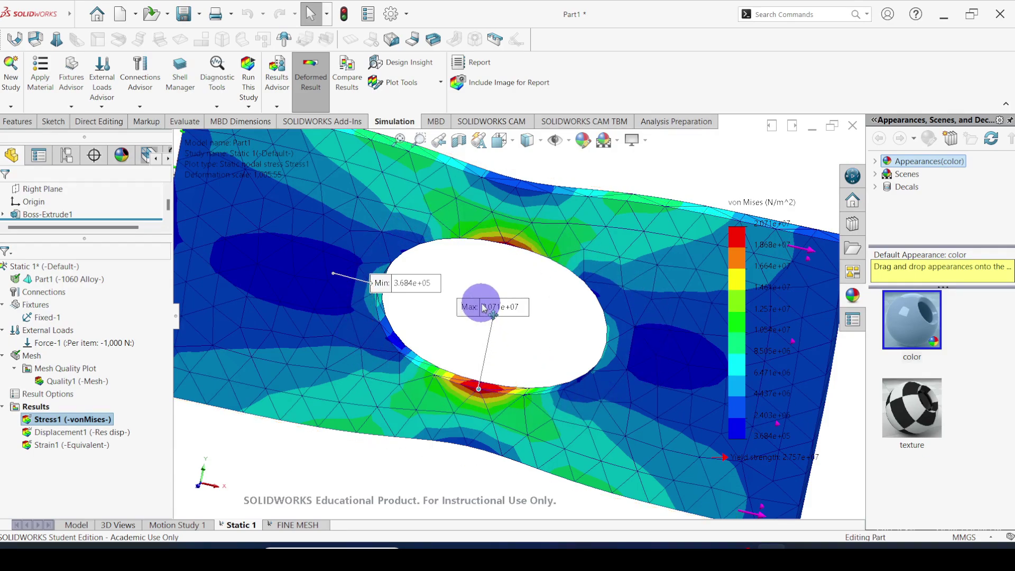
pyautogui.moveTo(480, 312); pyautogui.dragTo(483, 286)
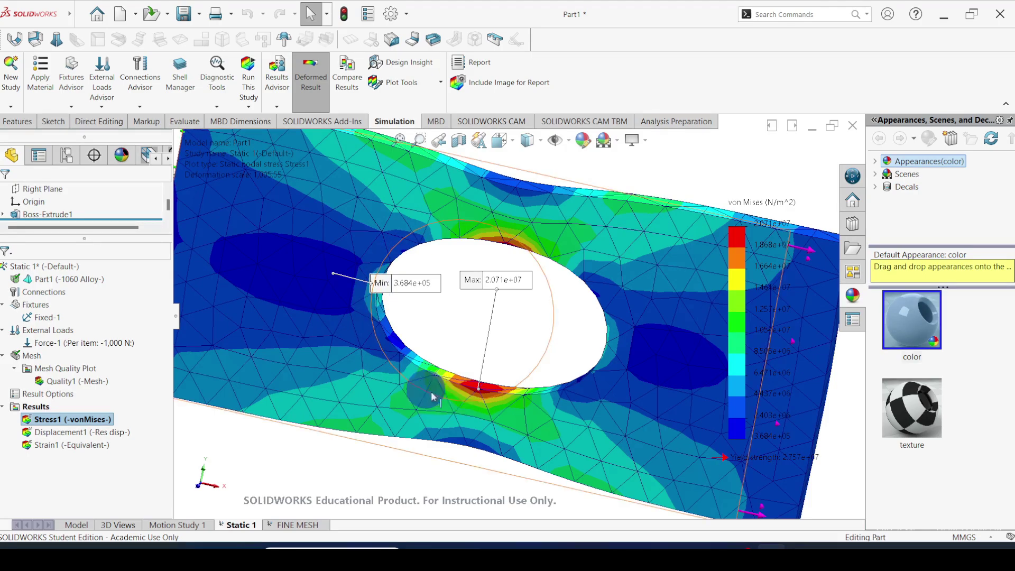
pyautogui.scroll(3, 482, 324)
pyautogui.moveTo(482, 324); pyautogui.dragTo(497, 324, button='middle')
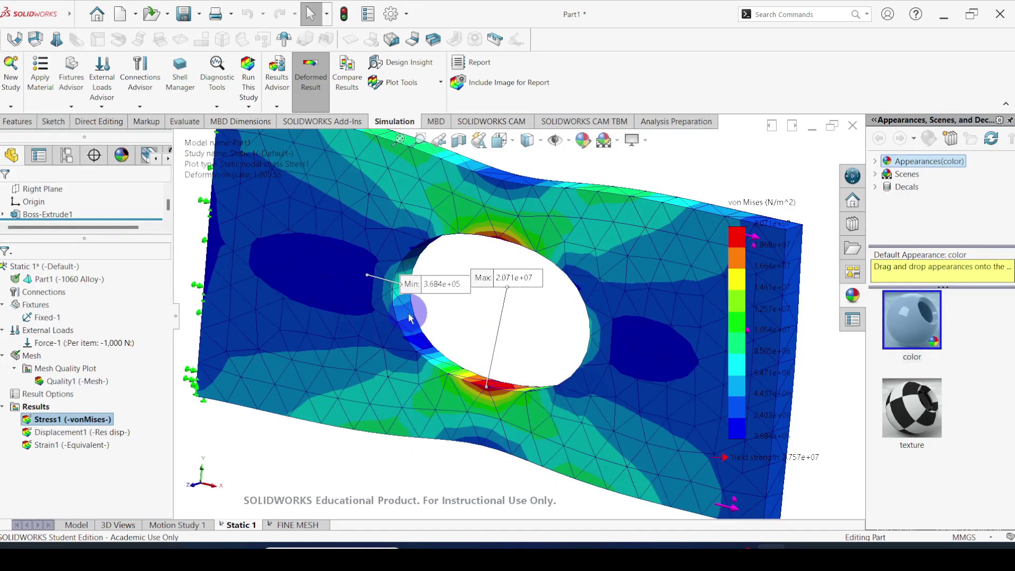
pyautogui.moveTo(395, 308); pyautogui.dragTo(475, 324, button='middle')
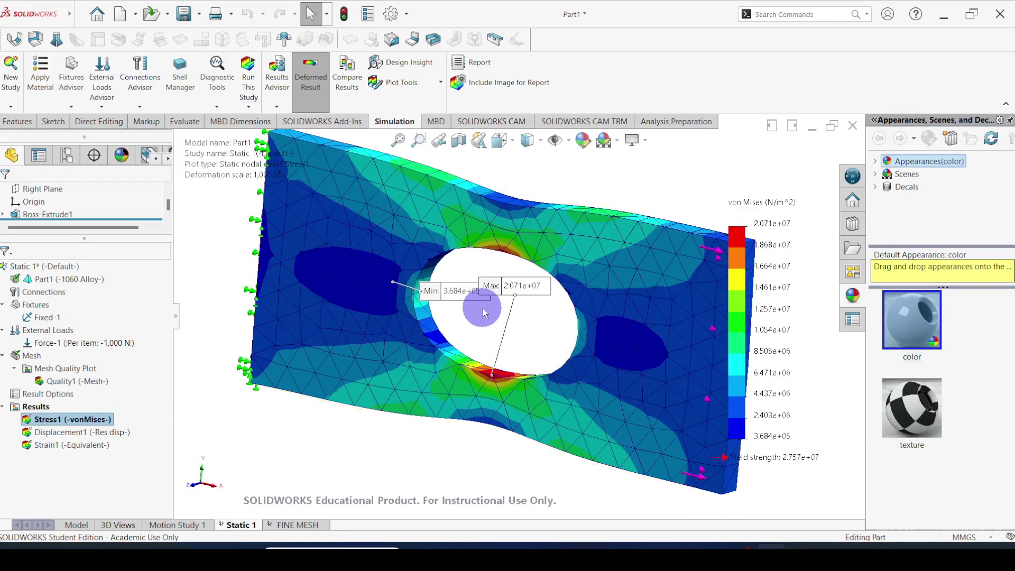
pyautogui.scroll(-2, 483, 309)
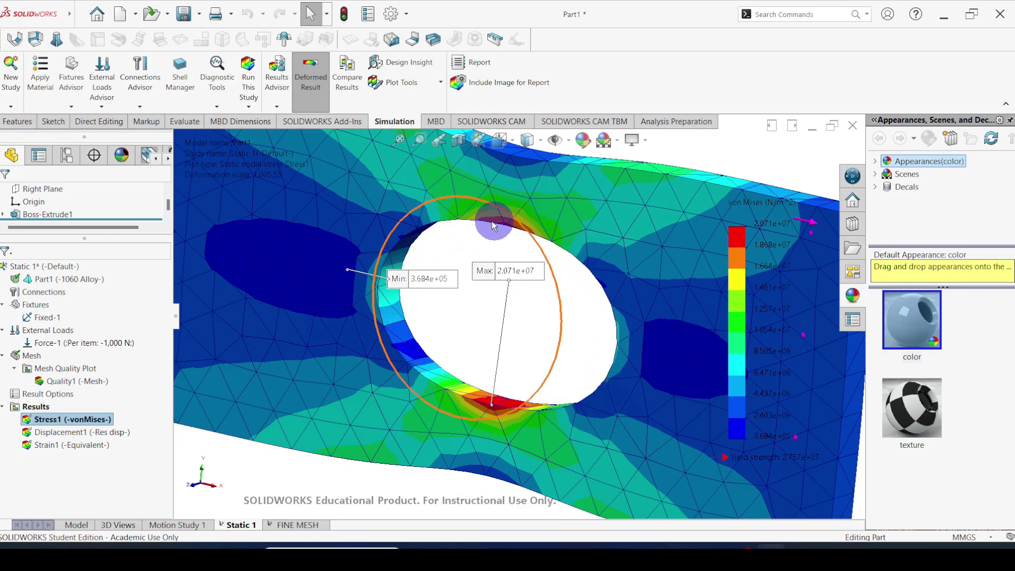
pyautogui.moveTo(494, 399); pyautogui.dragTo(497, 365)
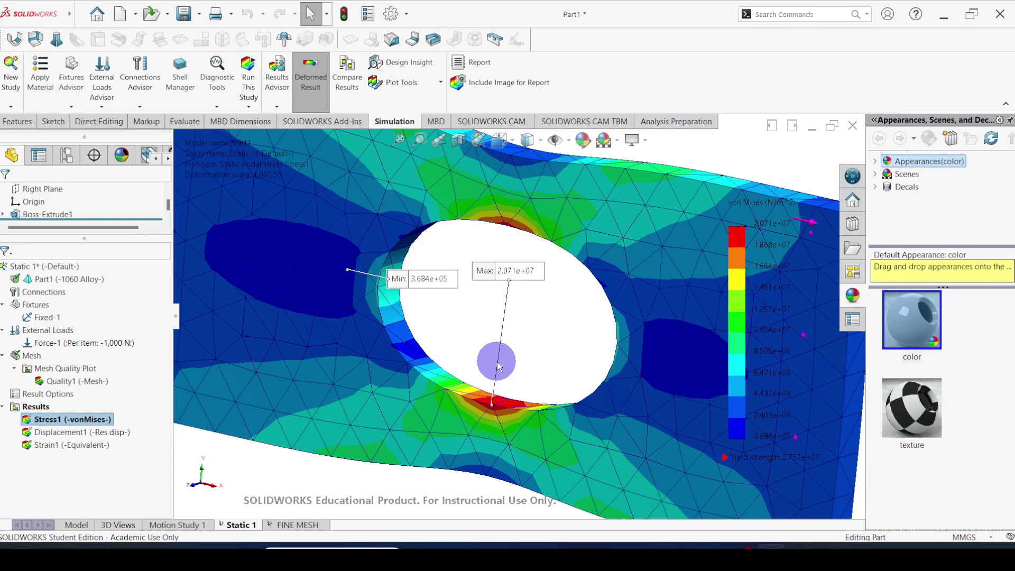
pyautogui.press('f')
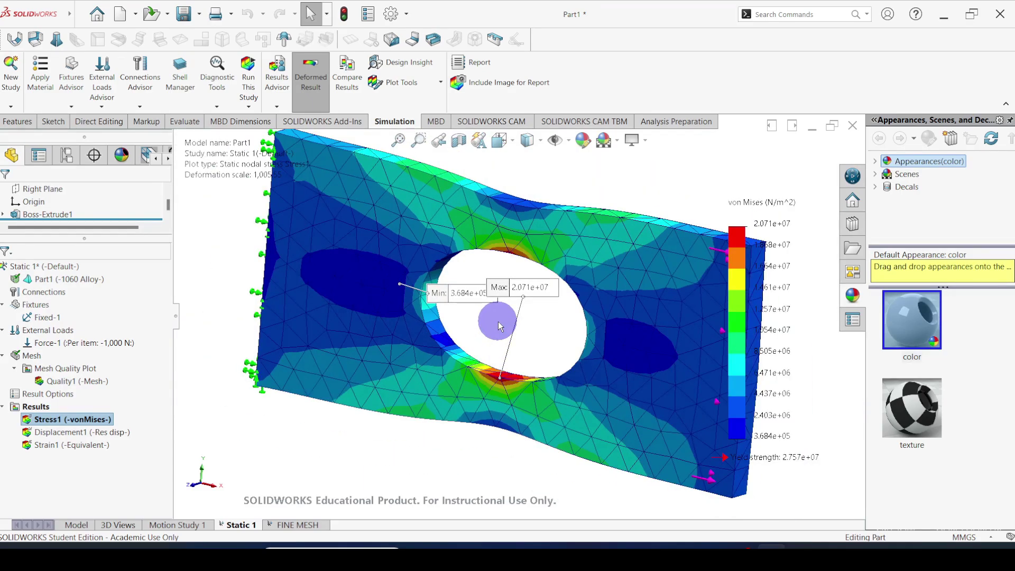
pyautogui.moveTo(498, 321); pyautogui.dragTo(421, 344, button='middle')
pyautogui.click(236, 529)
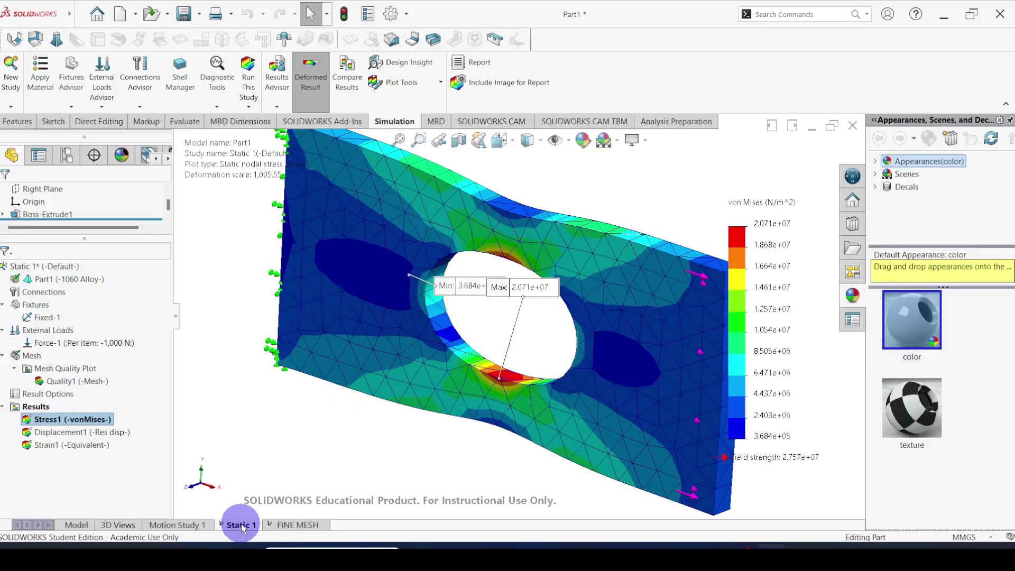
pyautogui.click(521, 337)
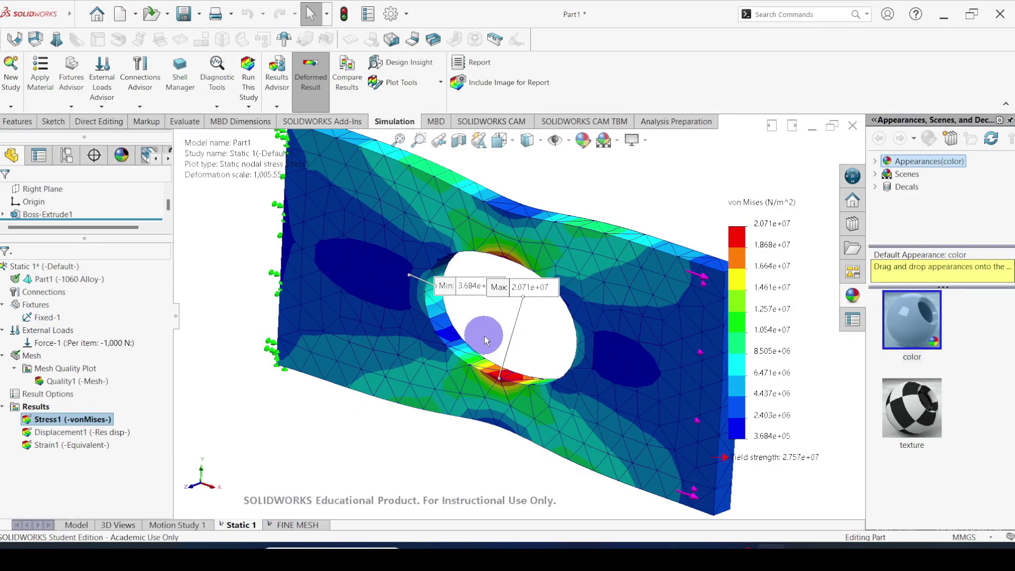
pyautogui.moveTo(481, 335); pyautogui.dragTo(370, 370, button='middle')
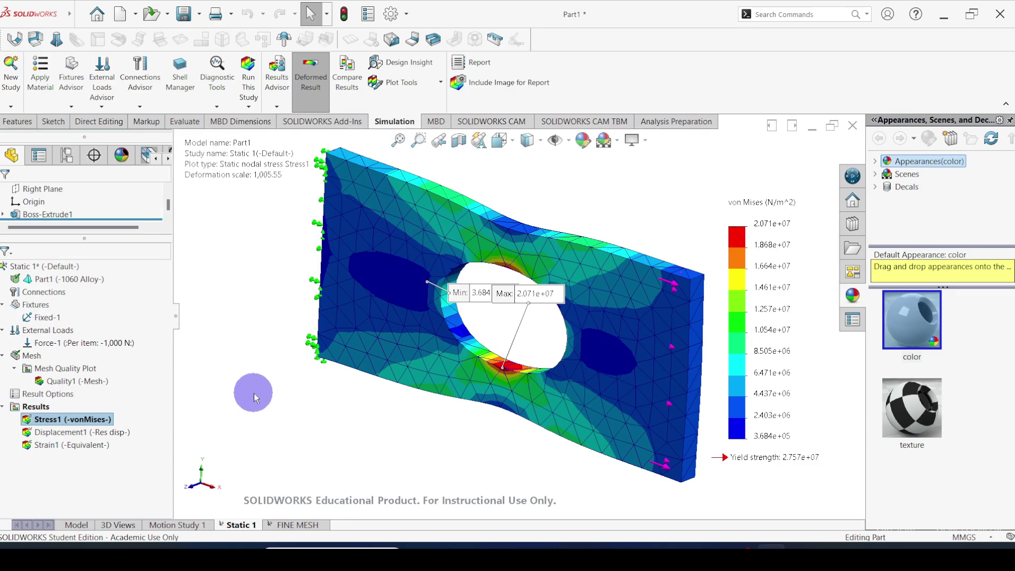
# Step: Apply a mesh control to the hole's inner cylindrical face in Static 1 with a 0.5 mm element size
pyautogui.rightClick(30, 356)
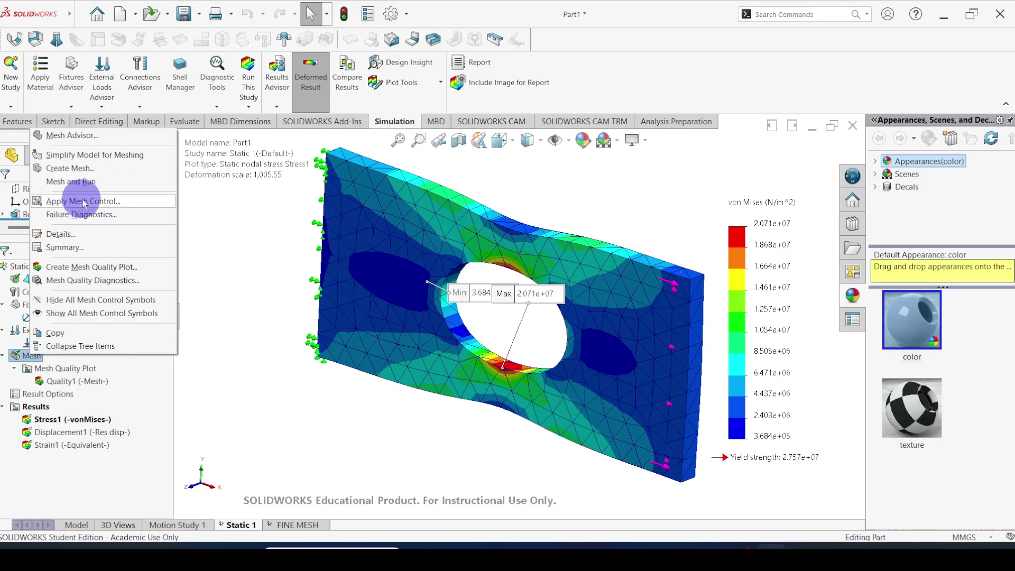
pyautogui.click(83, 202)
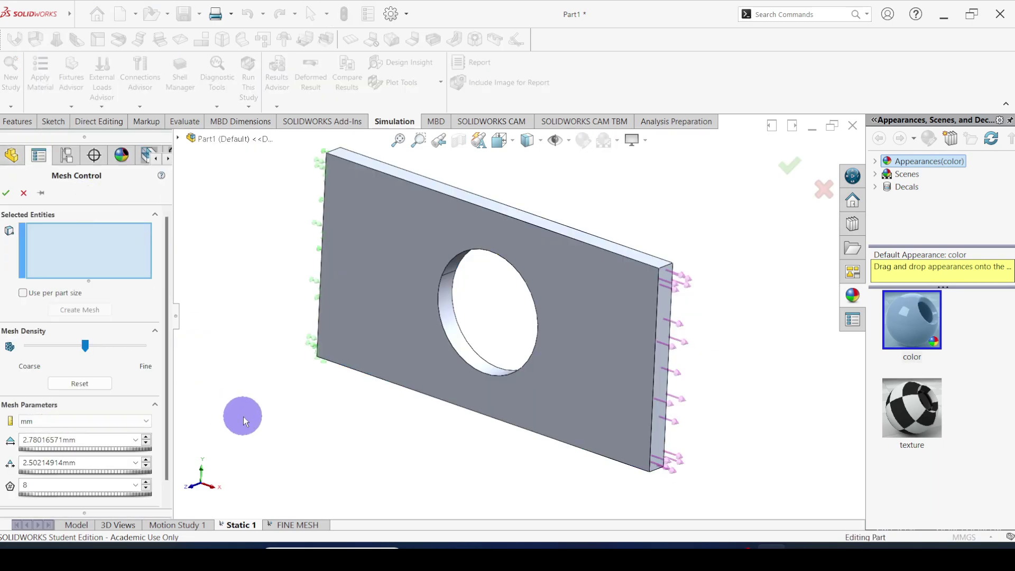
pyautogui.scroll(-5, 508, 336)
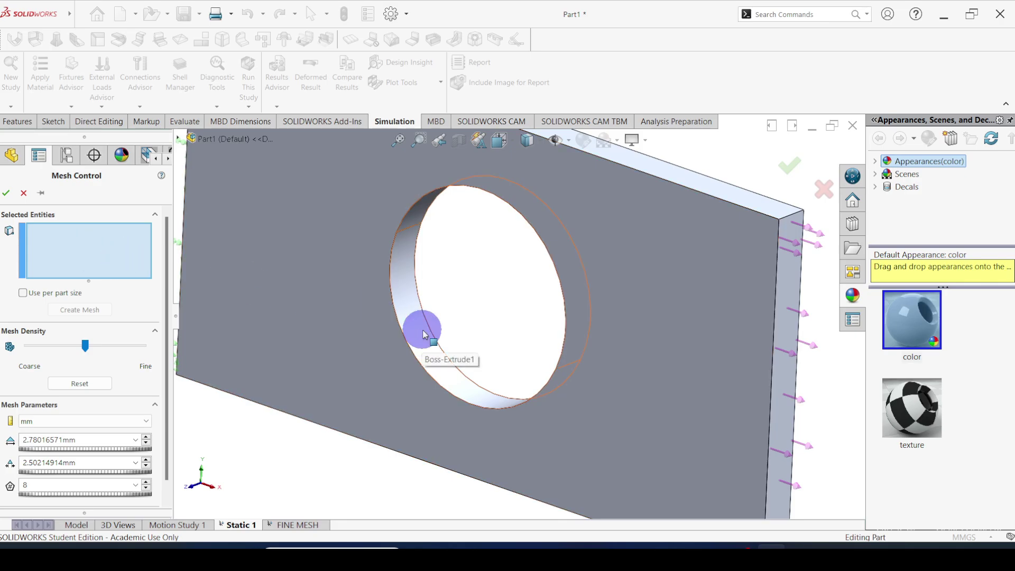
pyautogui.click(423, 334)
pyautogui.scroll(2, 394, 407)
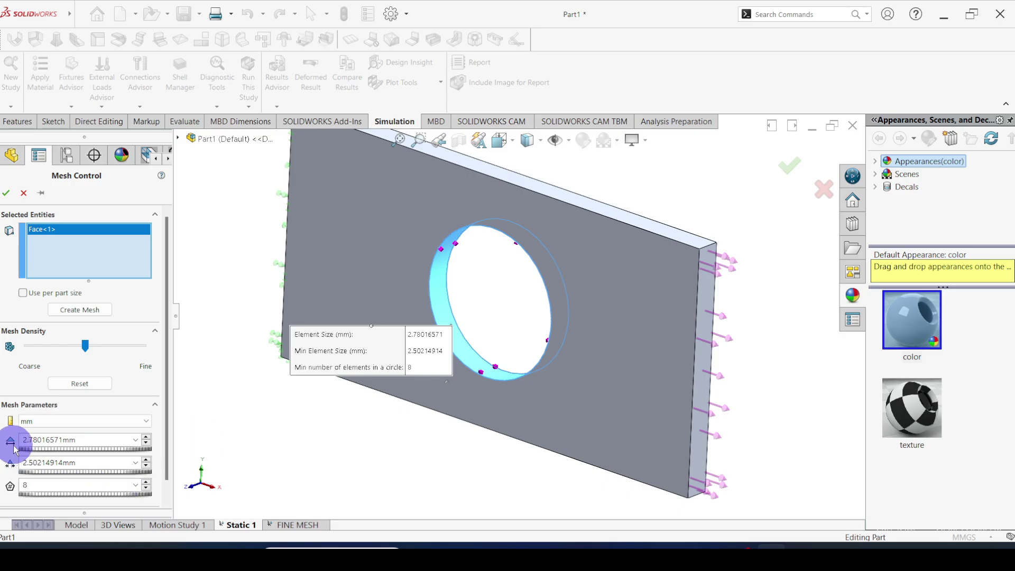
pyautogui.scroll(-1, 168, 418)
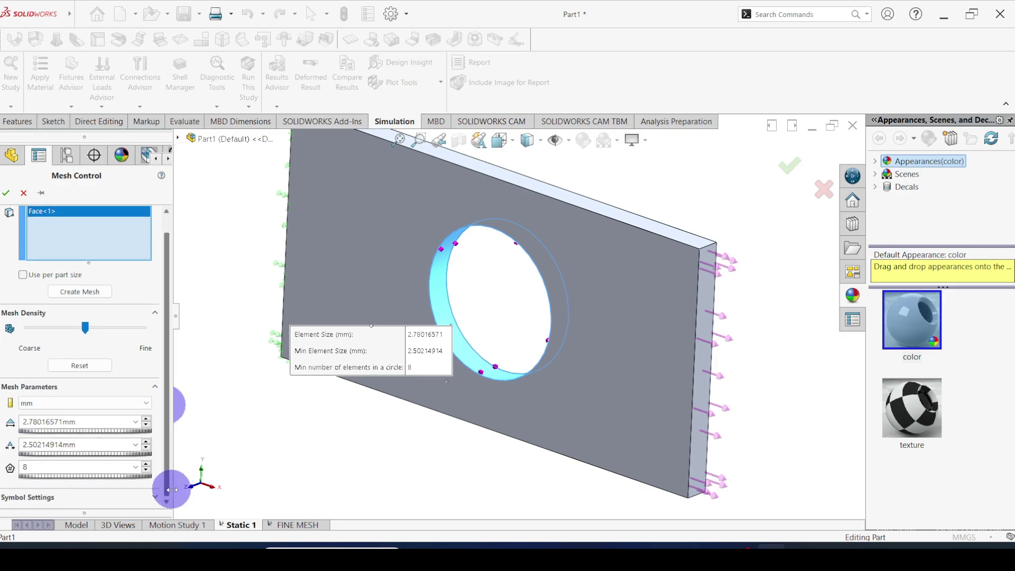
pyautogui.doubleClick(74, 422)
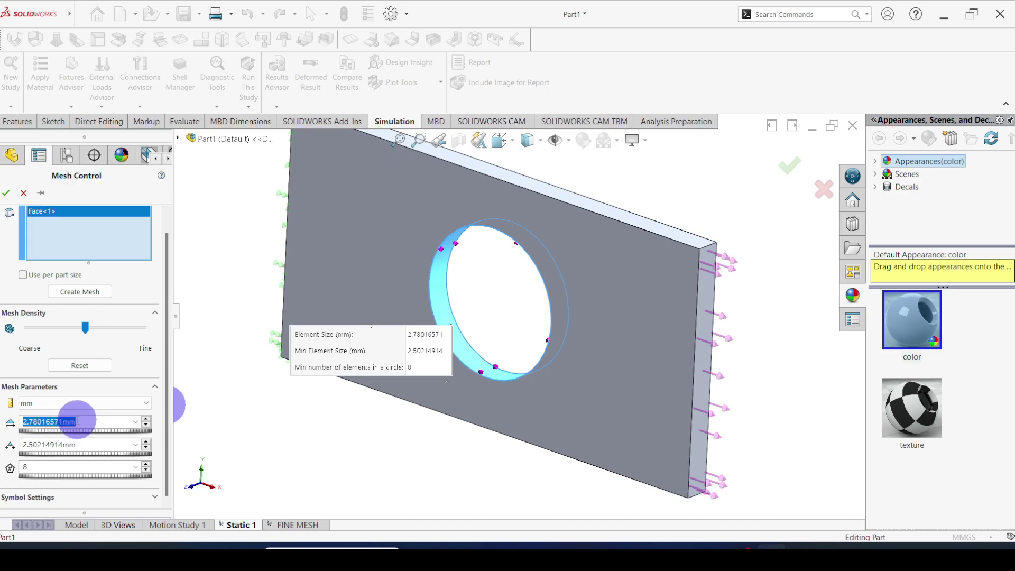
pyautogui.write('0.5')
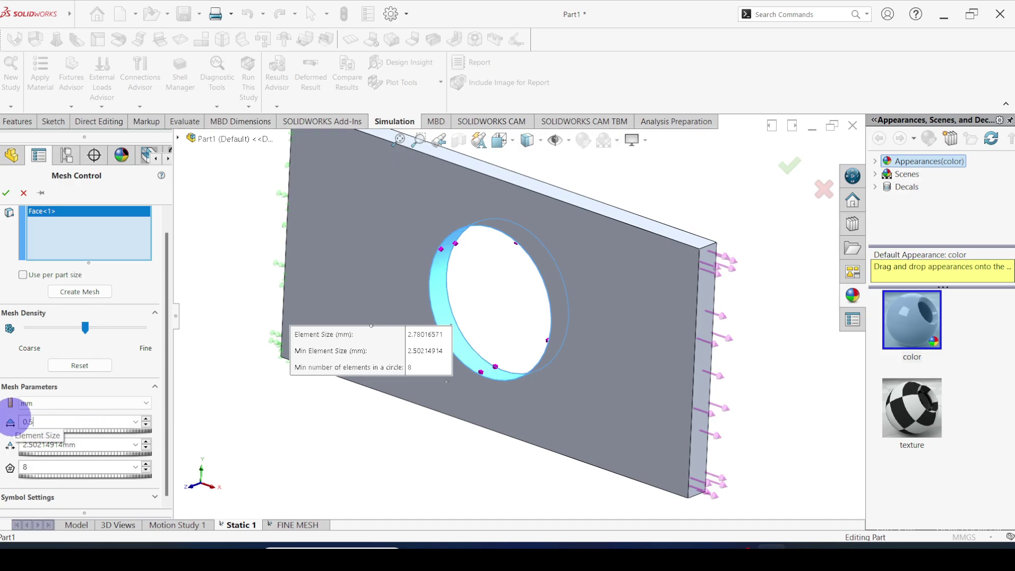
pyautogui.click(22, 444)
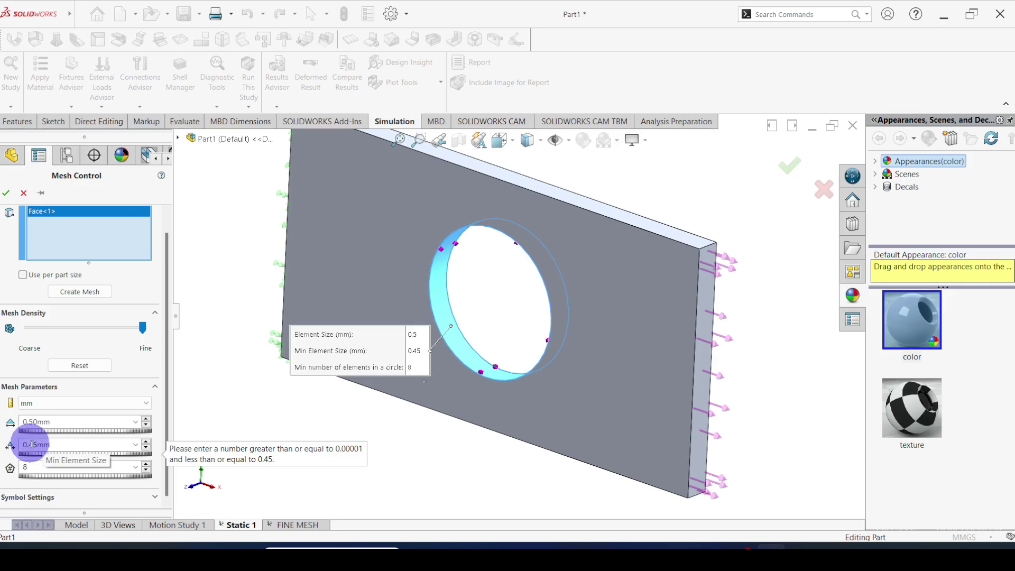
pyautogui.click(7, 195)
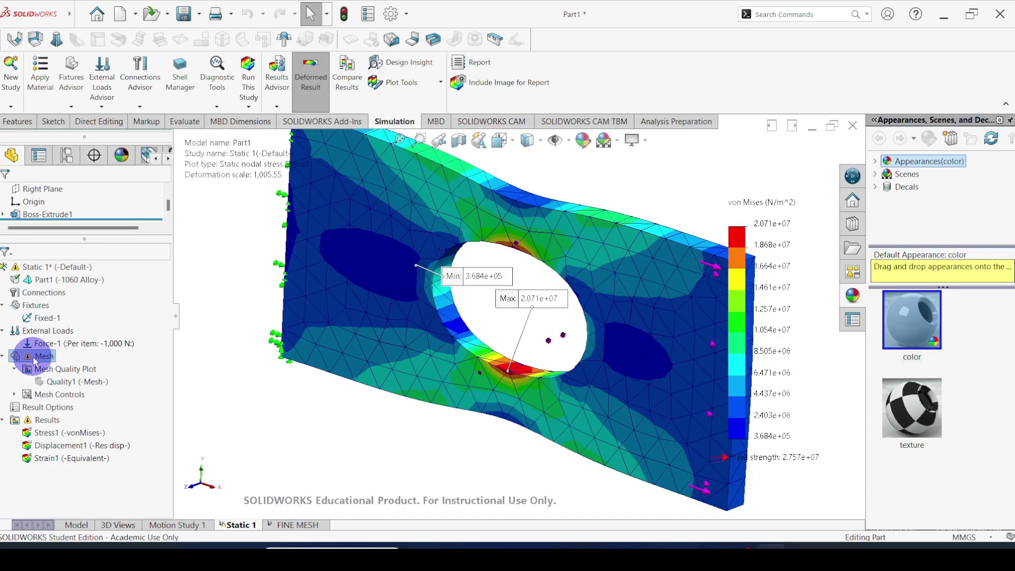
# Step: Remesh Static 1 with the hole's mesh control, using the coarsest global mesh density and the blended curvature-based mesher
pyautogui.rightClick(34, 361)
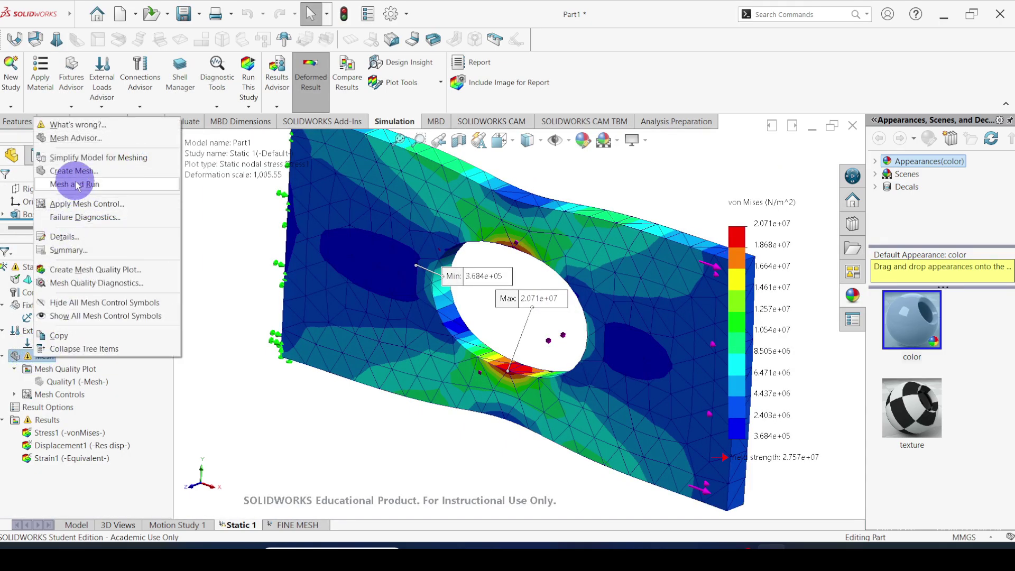
pyautogui.click(71, 172)
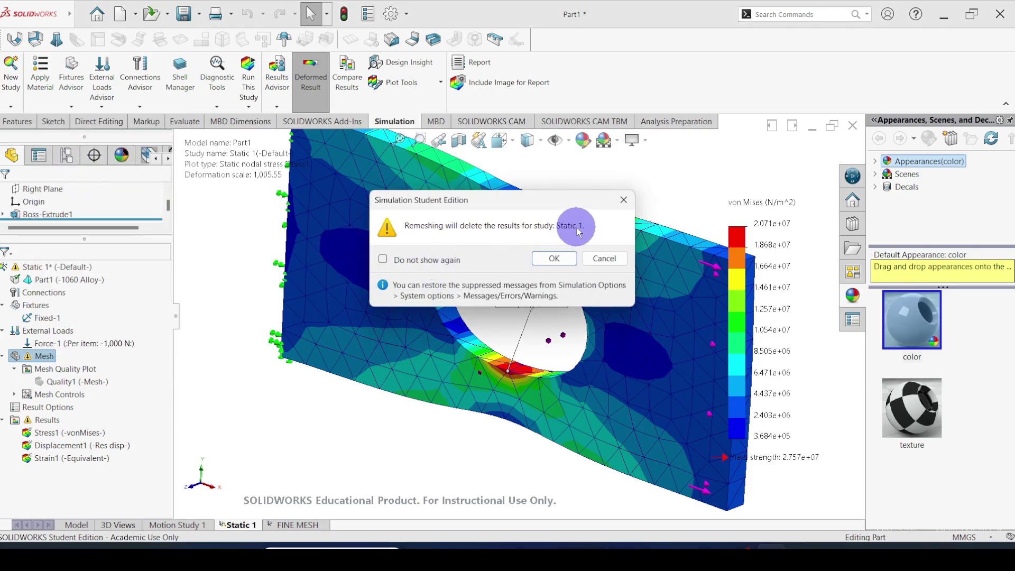
pyautogui.click(554, 260)
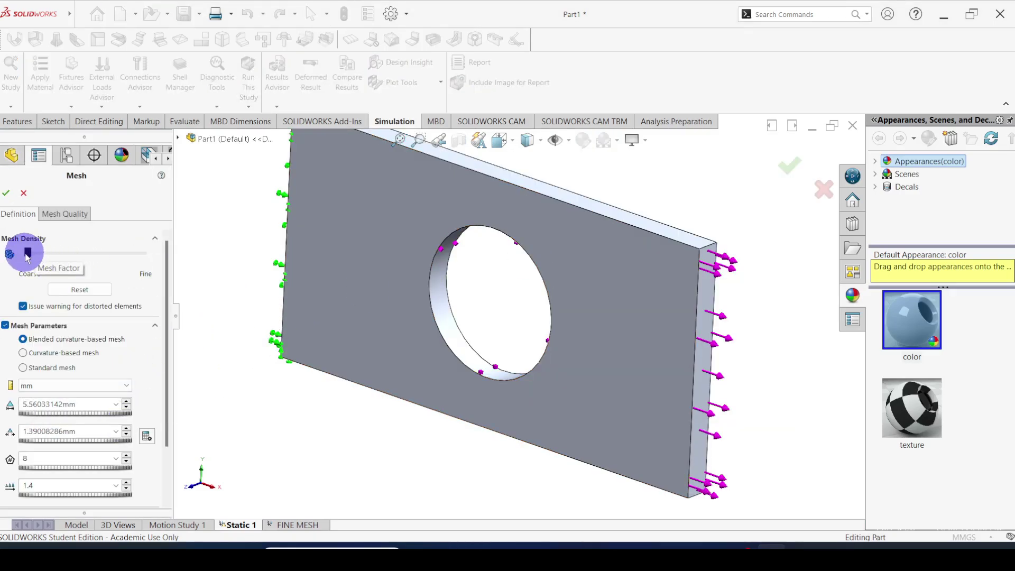
pyautogui.click(8, 195)
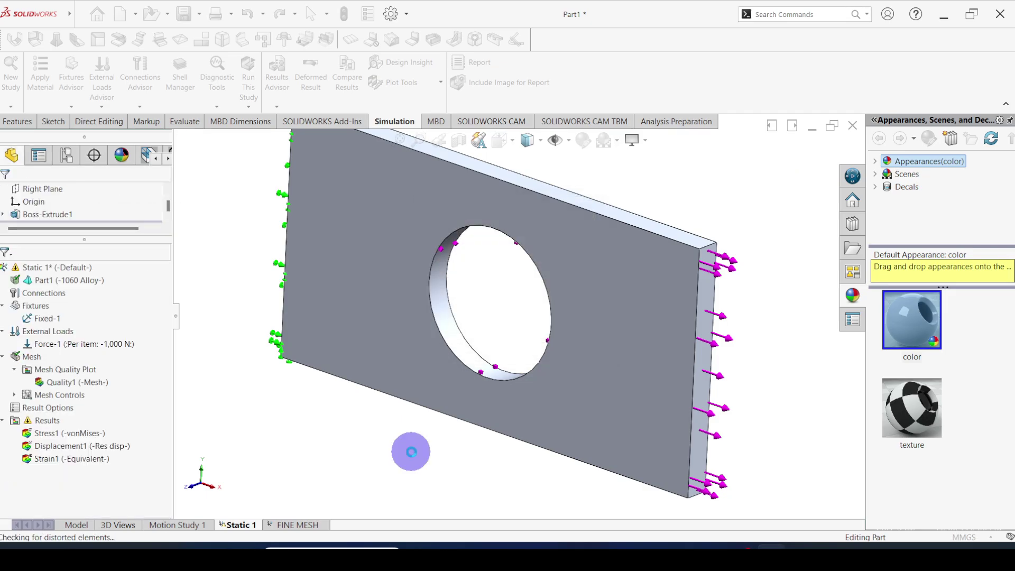
# Step: Examine the locally refined mesh around the hole and its transition to the coarse elements across the plate
pyautogui.scroll(3, 458, 297)
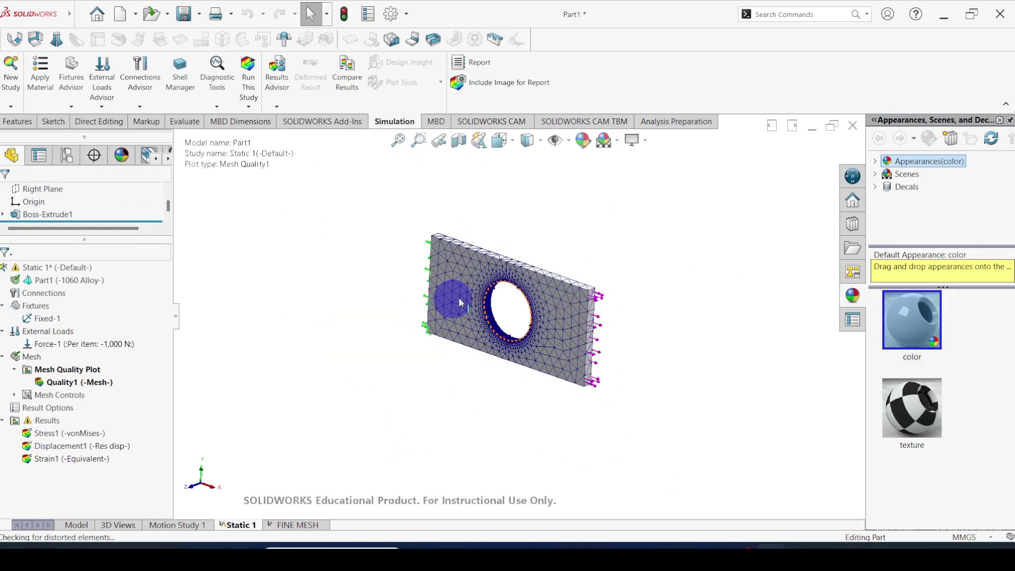
pyautogui.scroll(-5, 458, 298)
pyautogui.moveTo(524, 351); pyautogui.dragTo(546, 322, button='middle')
pyautogui.scroll(-5, 532, 299)
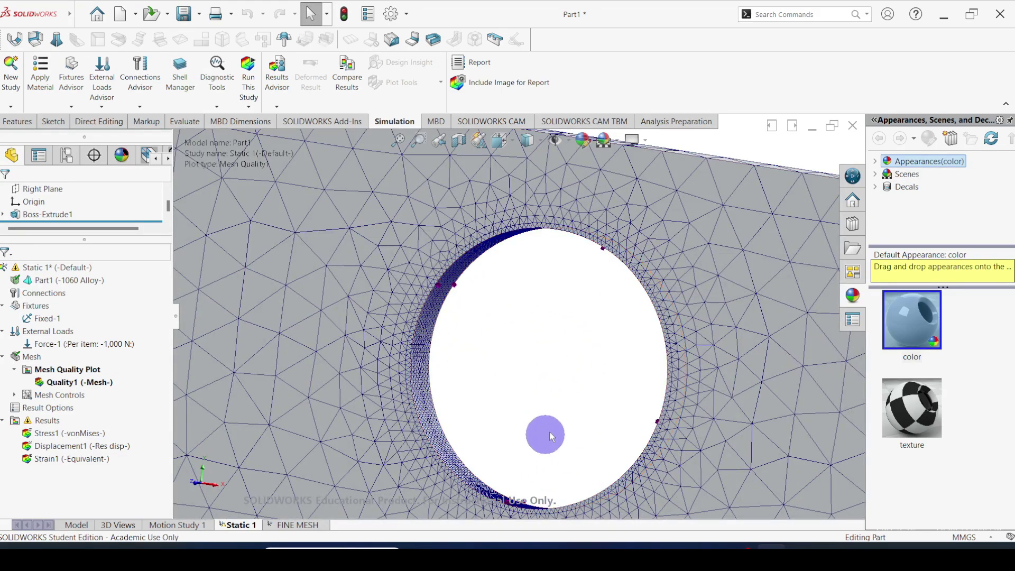
pyautogui.moveTo(552, 423); pyautogui.dragTo(562, 404, button='middle')
pyautogui.scroll(5, 550, 394)
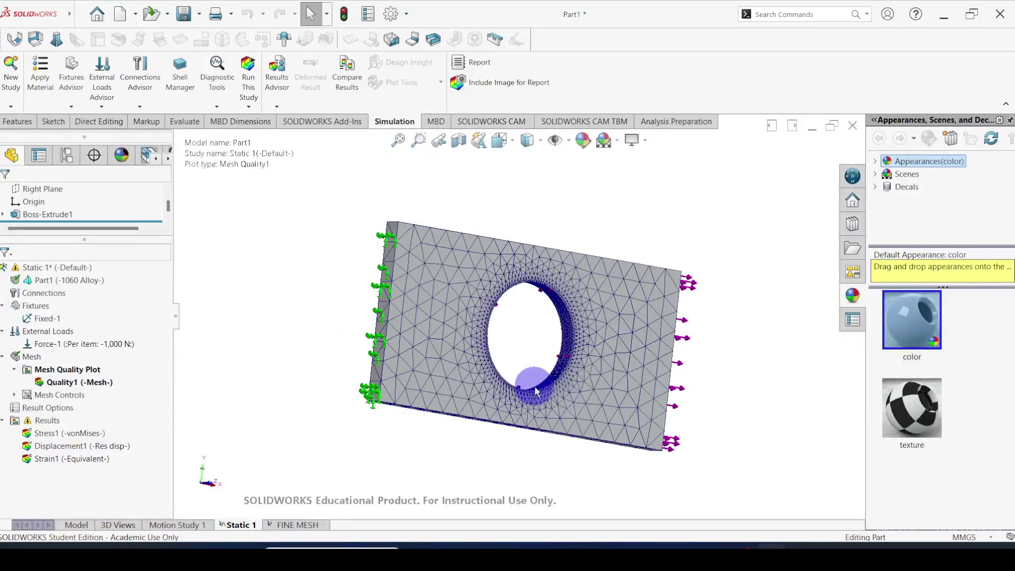
pyautogui.scroll(-3, 447, 281)
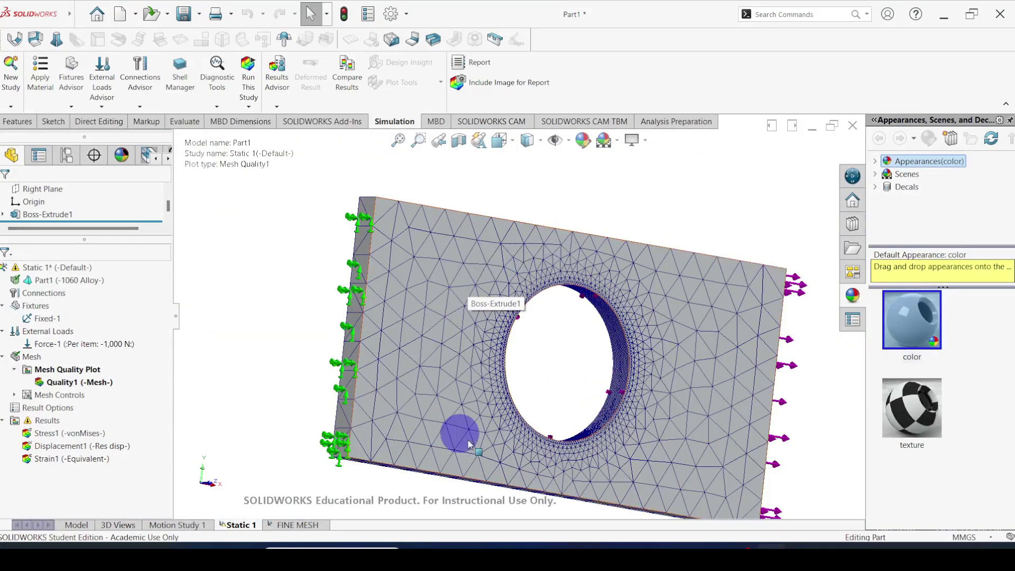
pyautogui.hotkey('ctrl', '7')
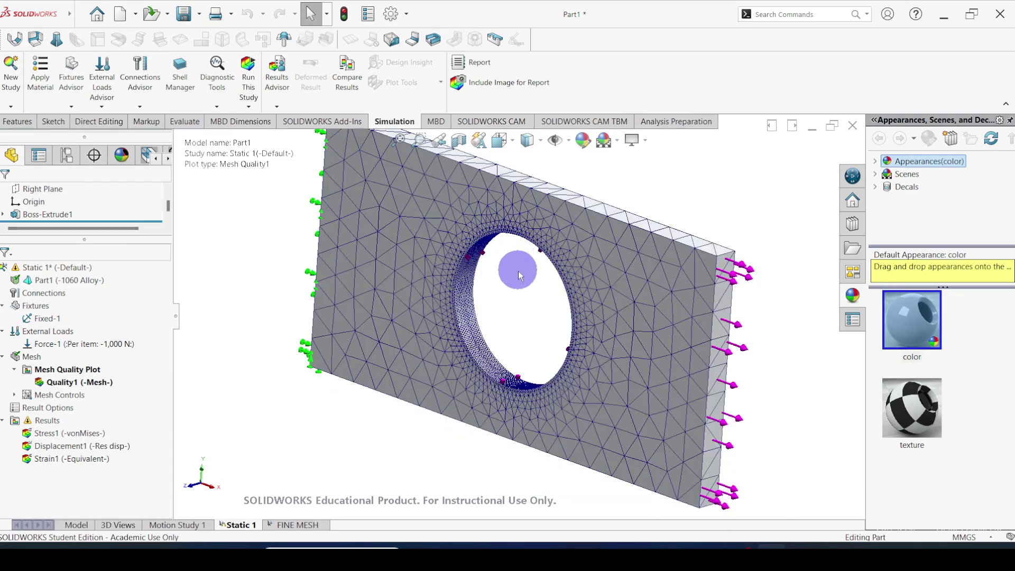
pyautogui.scroll(-3, 522, 333)
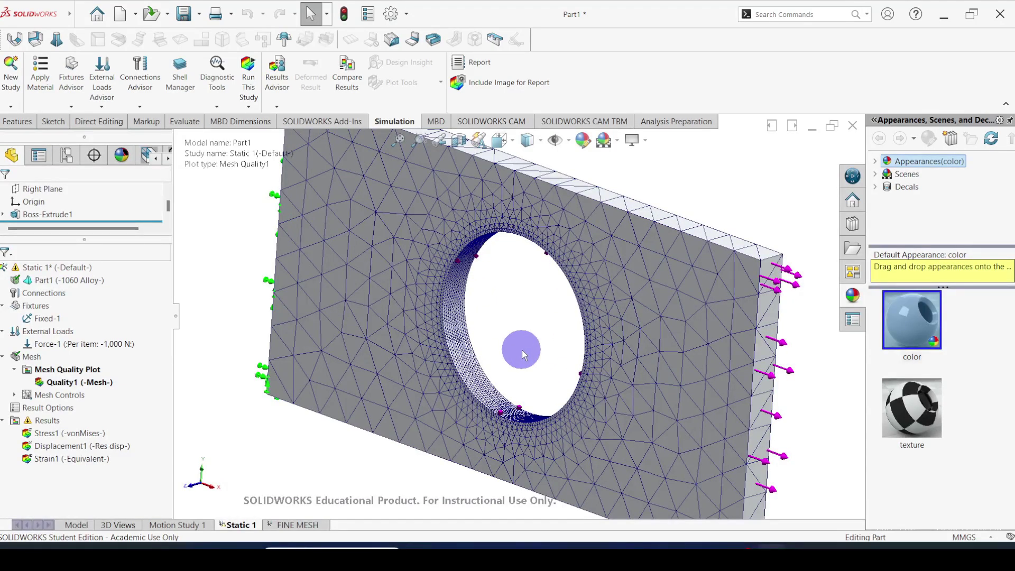
pyautogui.scroll(3, 521, 350)
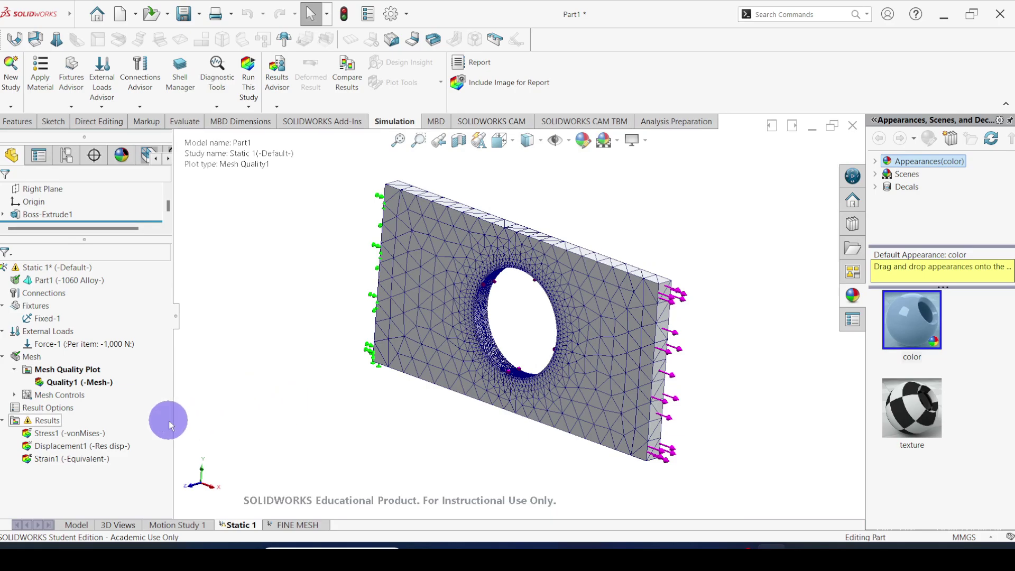
# Step: Run the Static 1 study and move its stress plot's maximum label from the hole to above the plate's upper edge
pyautogui.rightClick(47, 268)
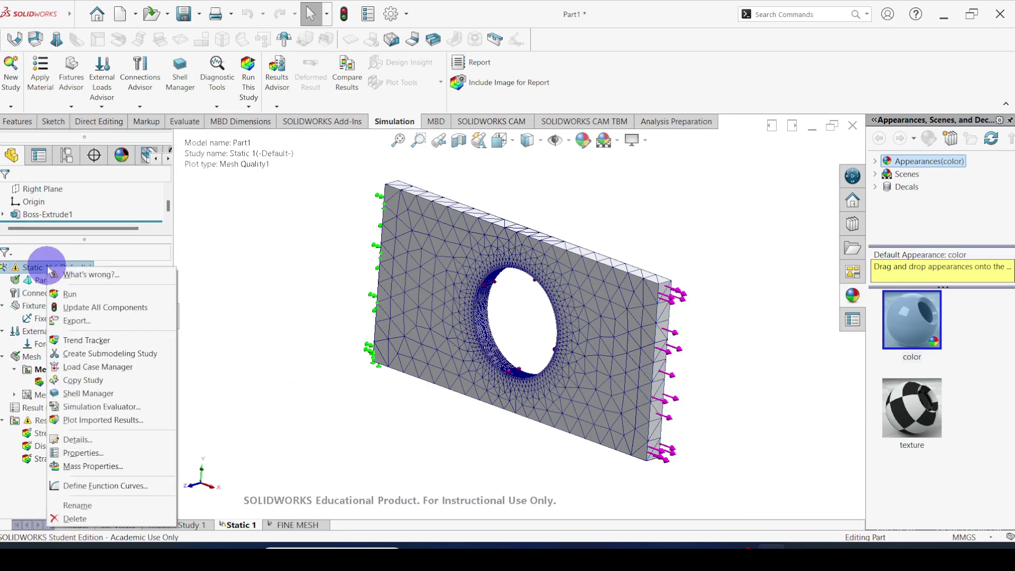
pyautogui.click(68, 298)
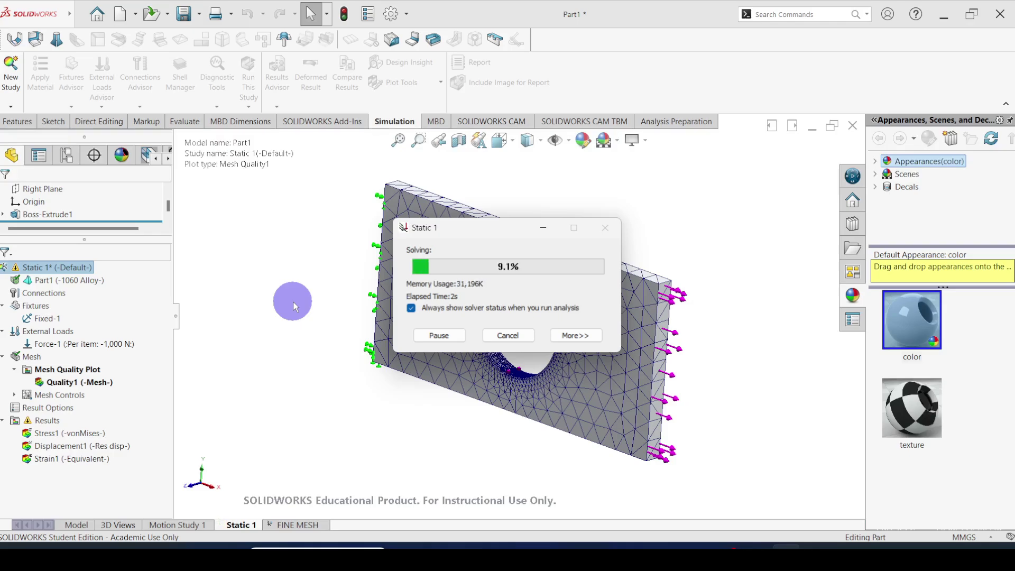
pyautogui.scroll(1, 547, 318)
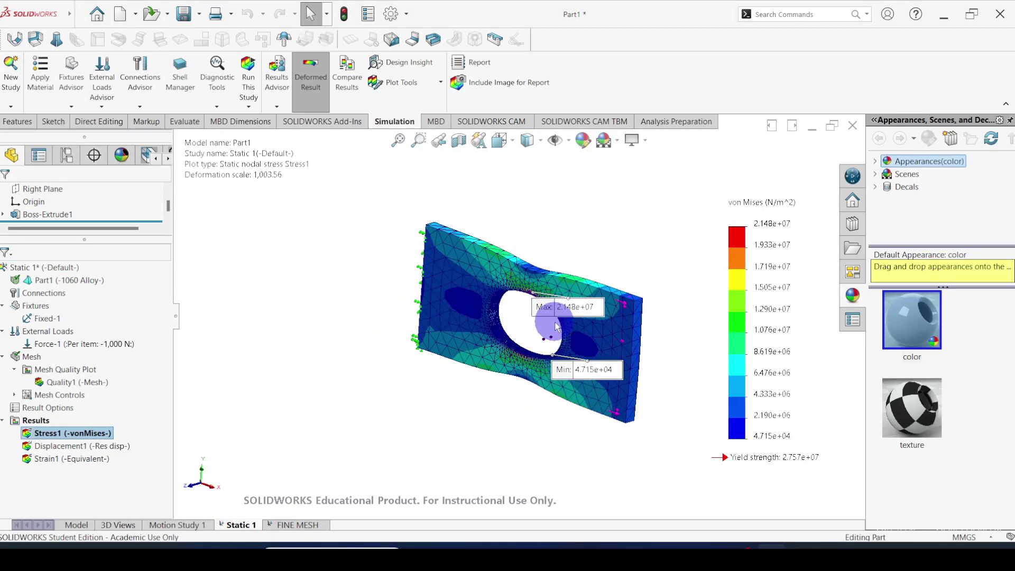
pyautogui.scroll(-4, 545, 312)
pyautogui.moveTo(535, 294); pyautogui.dragTo(577, 203)
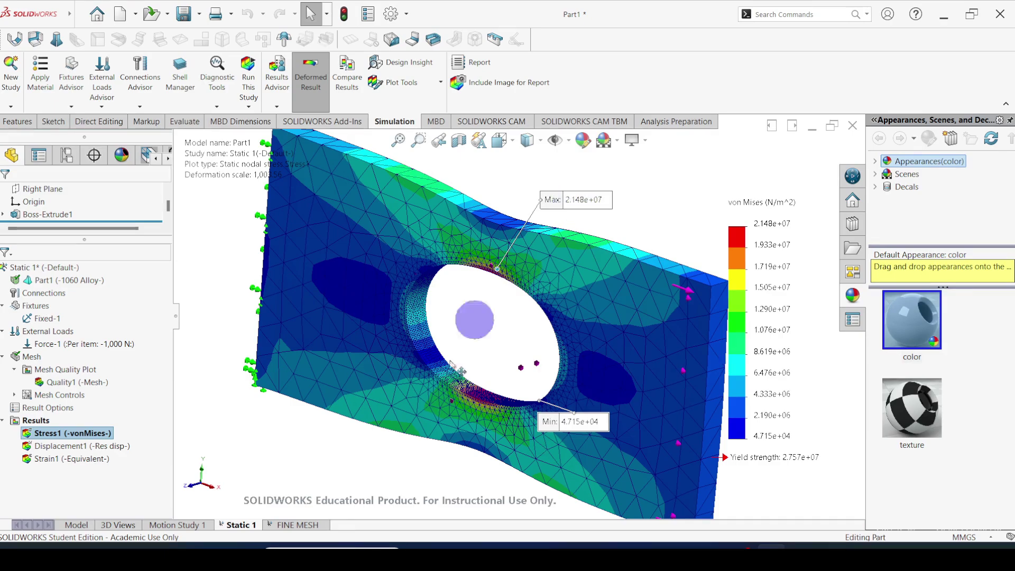
# Step: Display the FINE MESH study's von Mises stress plot and compare it with Static 1's locally refined stress plot
pyautogui.click(299, 525)
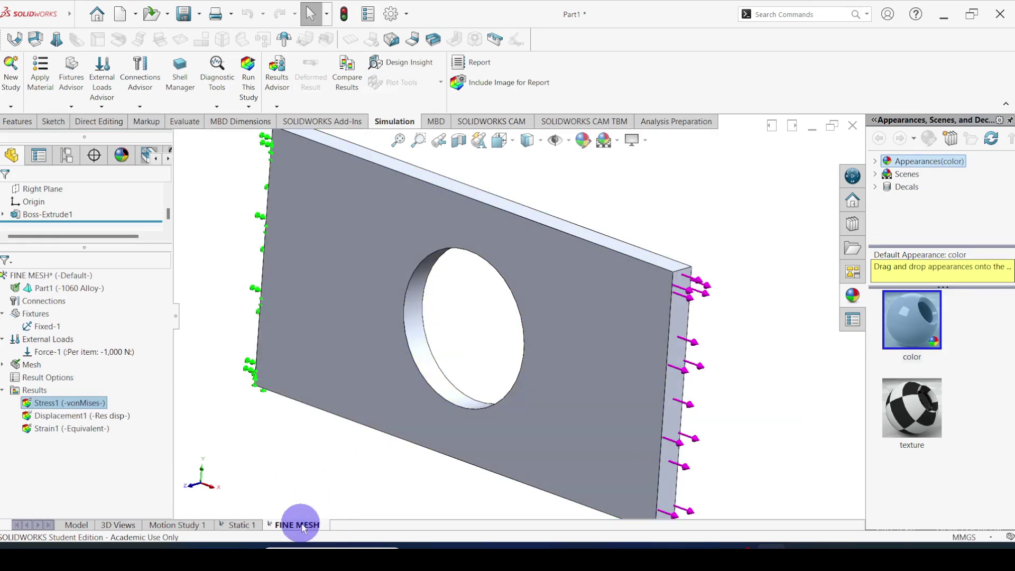
pyautogui.doubleClick(87, 402)
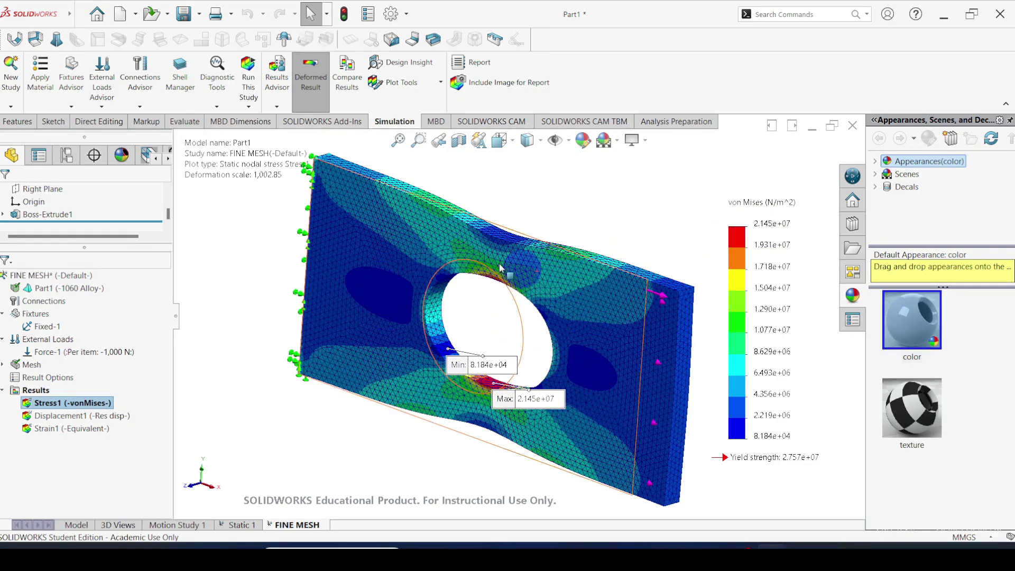
pyautogui.moveTo(434, 307); pyautogui.dragTo(518, 318)
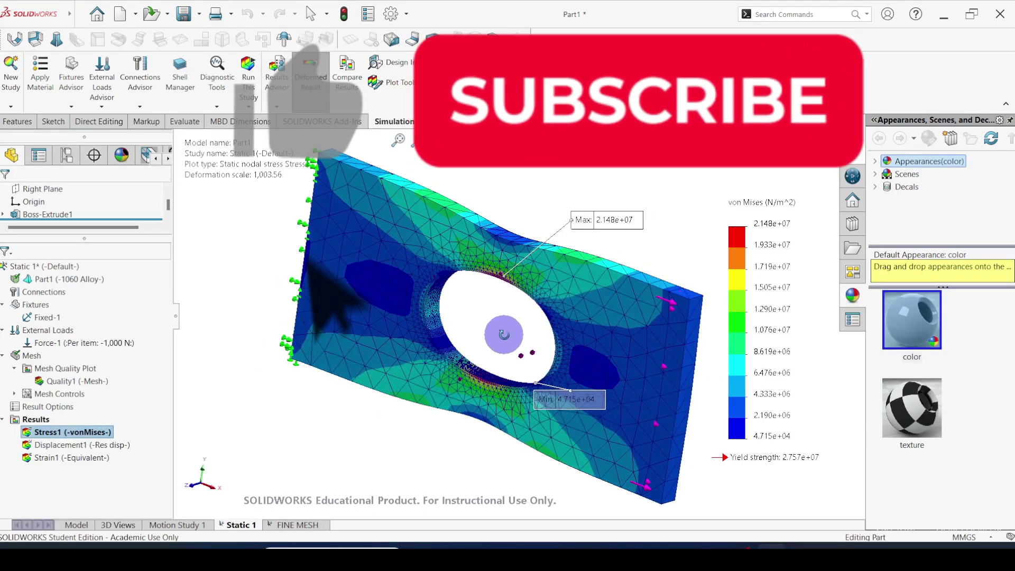
pyautogui.moveTo(503, 334)
pyautogui.mouseDown(button='middle')
pyautogui.moveTo(509, 317)
pyautogui.moveTo(517, 326)
pyautogui.mouseUp(button='middle')
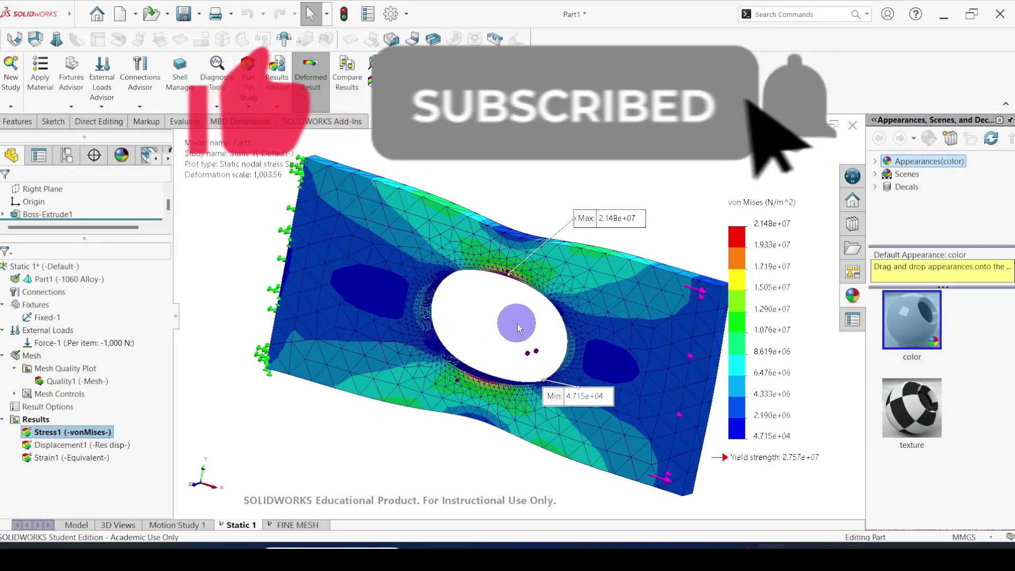